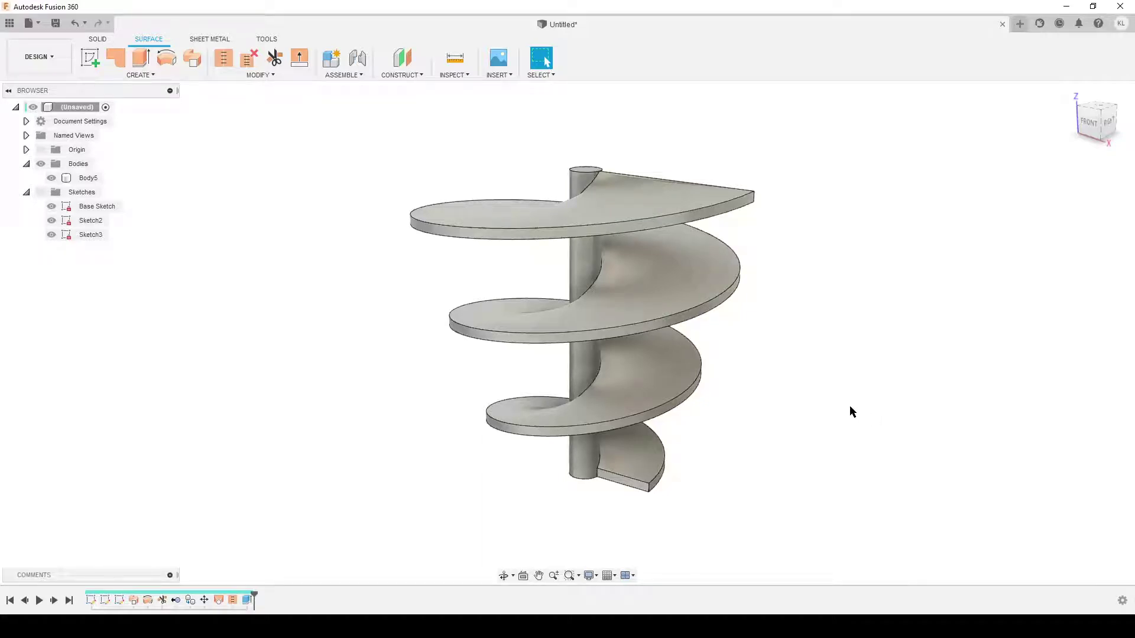
# - Inspect the finished auger model from behind and view the helix reference screenshot
pyautogui.keyDown('shift'); pyautogui.moveTo(874, 406); pyautogui.dragTo(783, 419, button='middle'); pyautogui.keyUp('shift')
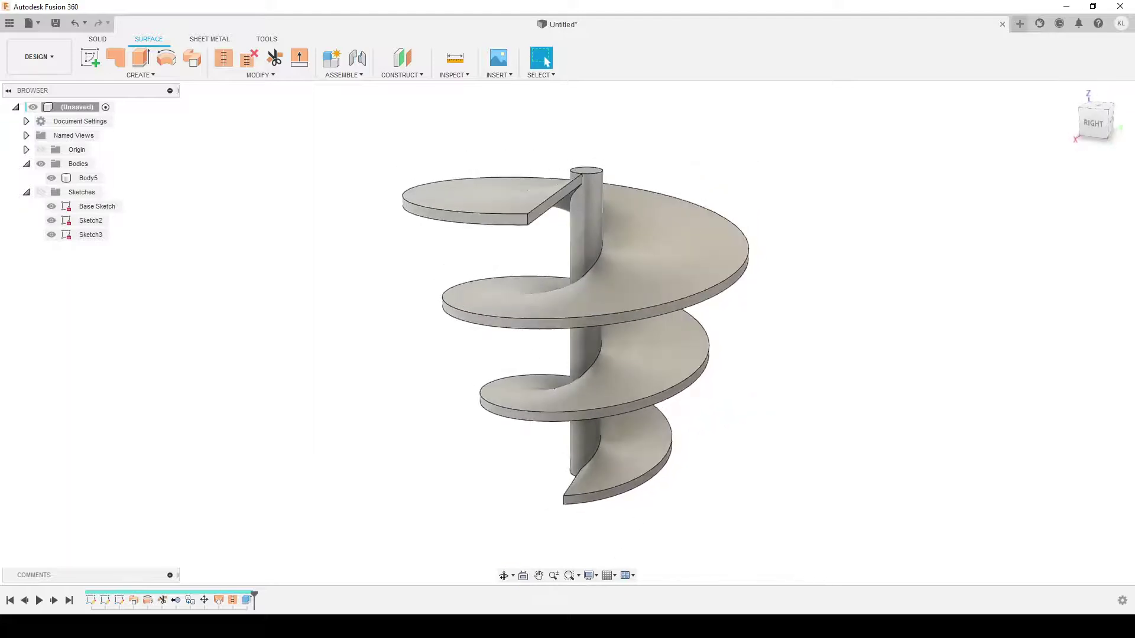
pyautogui.click(479, 626)
pyautogui.keyDown('shift'); pyautogui.moveTo(721, 425); pyautogui.dragTo(785, 424, button='middle'); pyautogui.keyUp('shift')
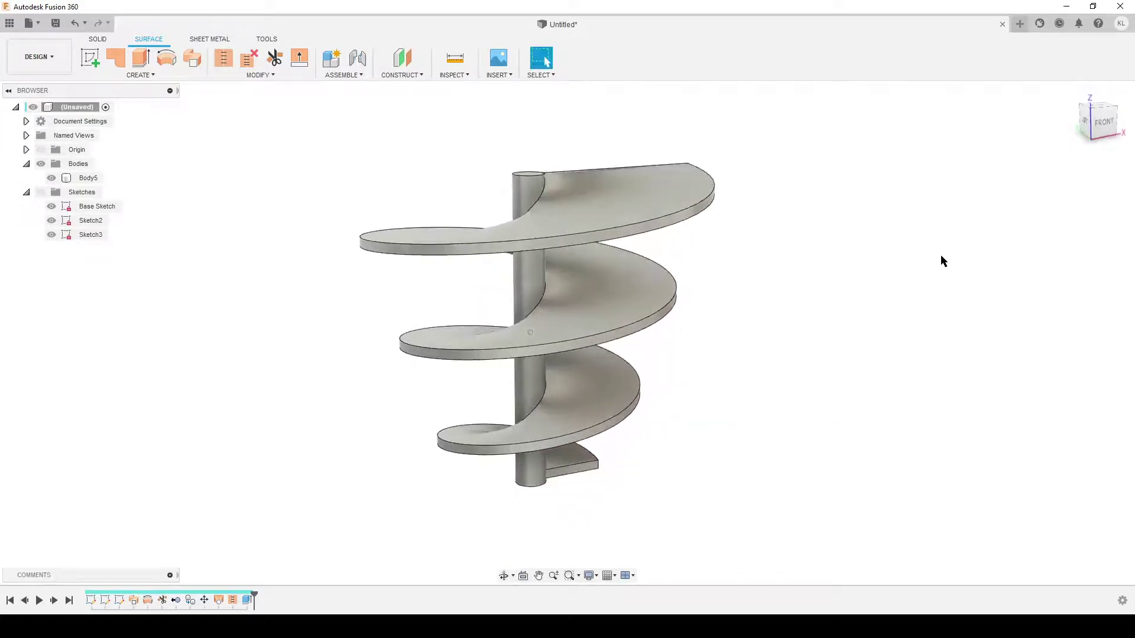
# - Start a new design and add a component named ConeHelix under the root
pyautogui.click(1020, 22)
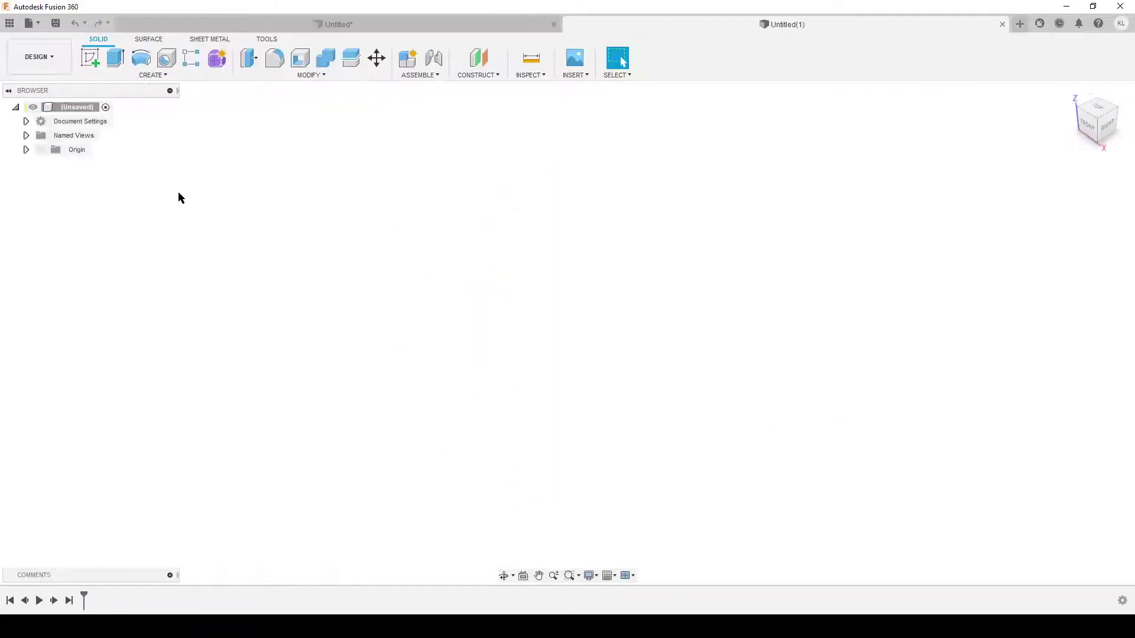
pyautogui.rightClick(82, 109)
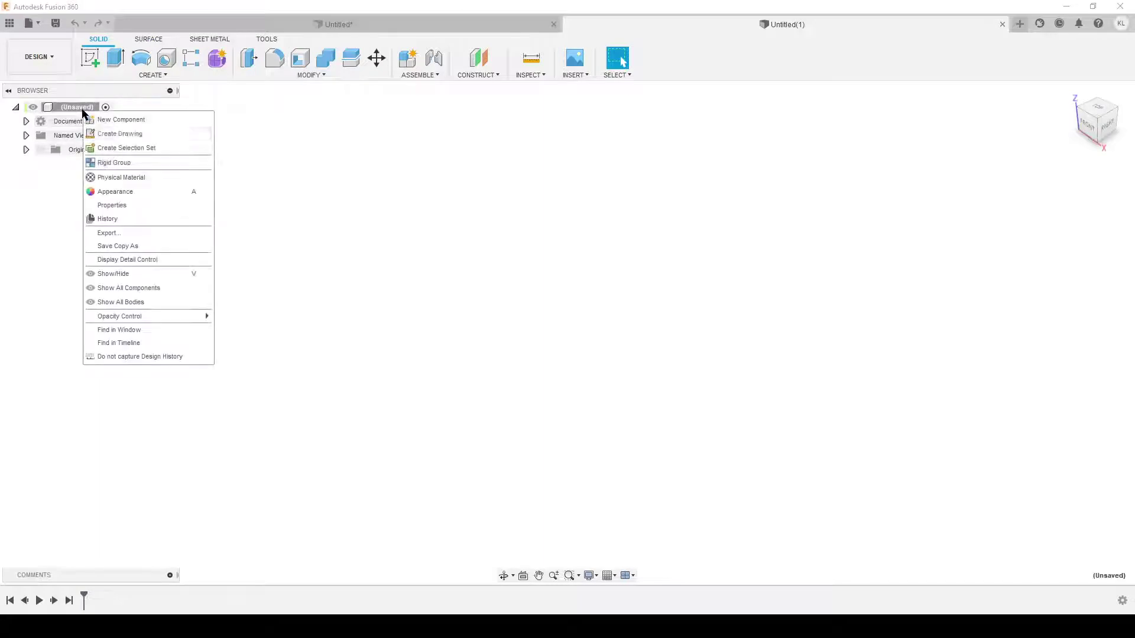
pyautogui.click(127, 119)
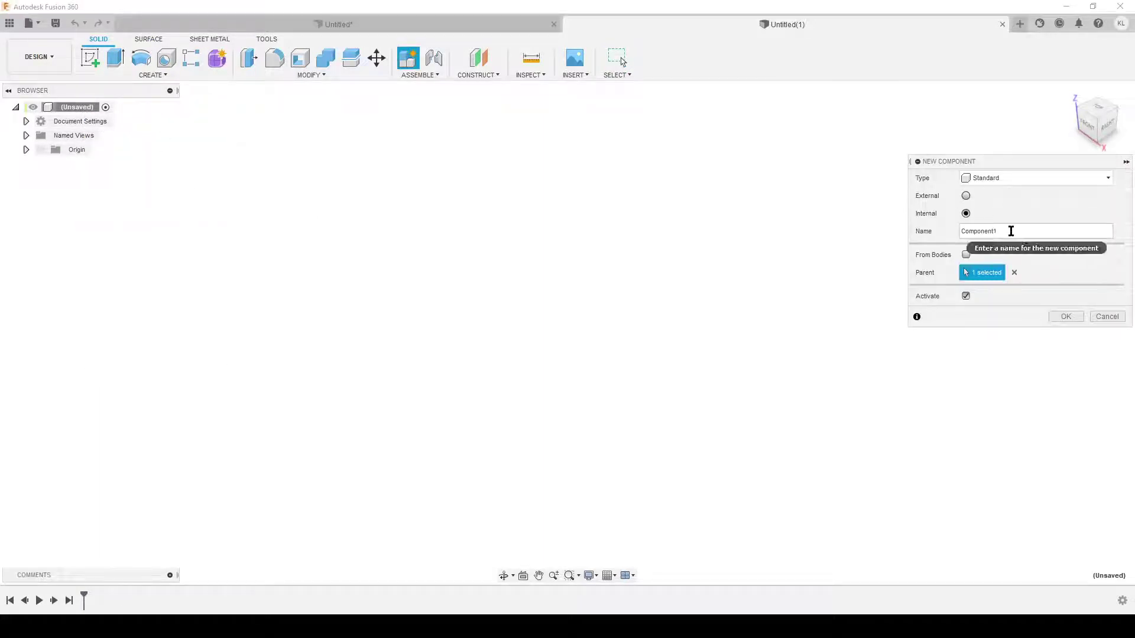
pyautogui.doubleClick(1009, 231)
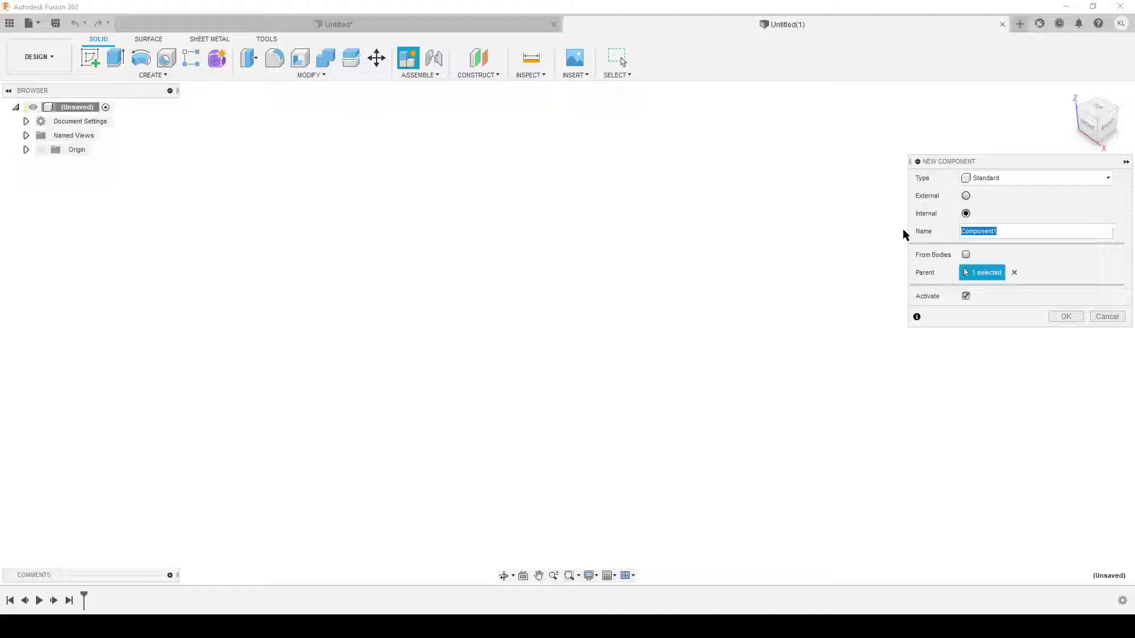
pyautogui.write('ConeHelix')
pyautogui.press('Return')
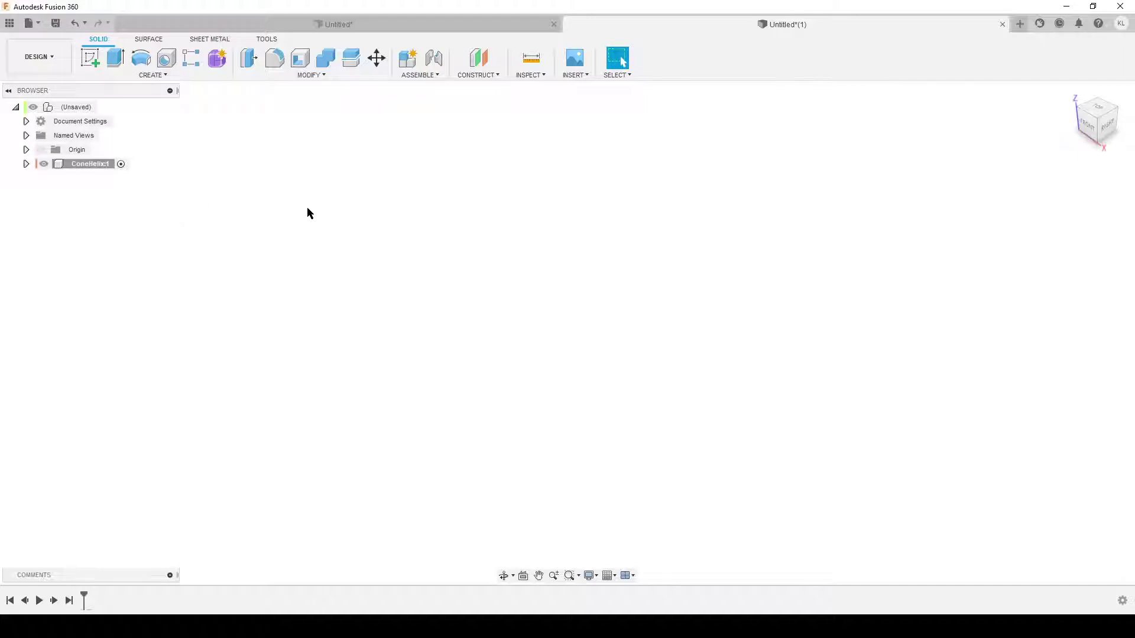
# - Start a sketch on the front plane and switch to the helix reference photo
pyautogui.click(92, 60)
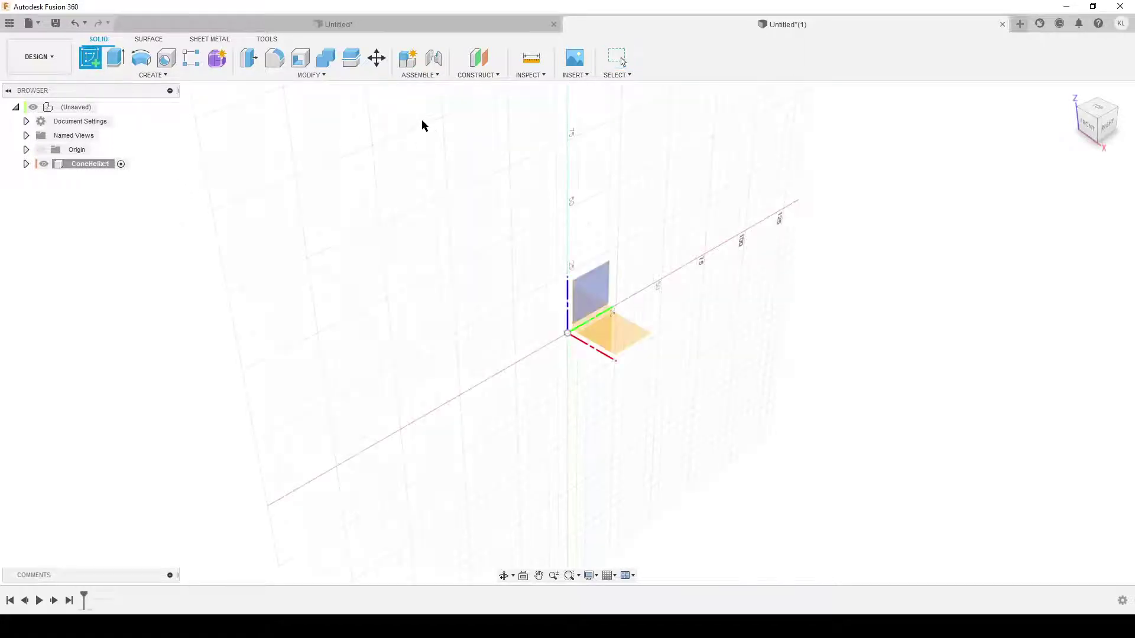
pyautogui.click(597, 331)
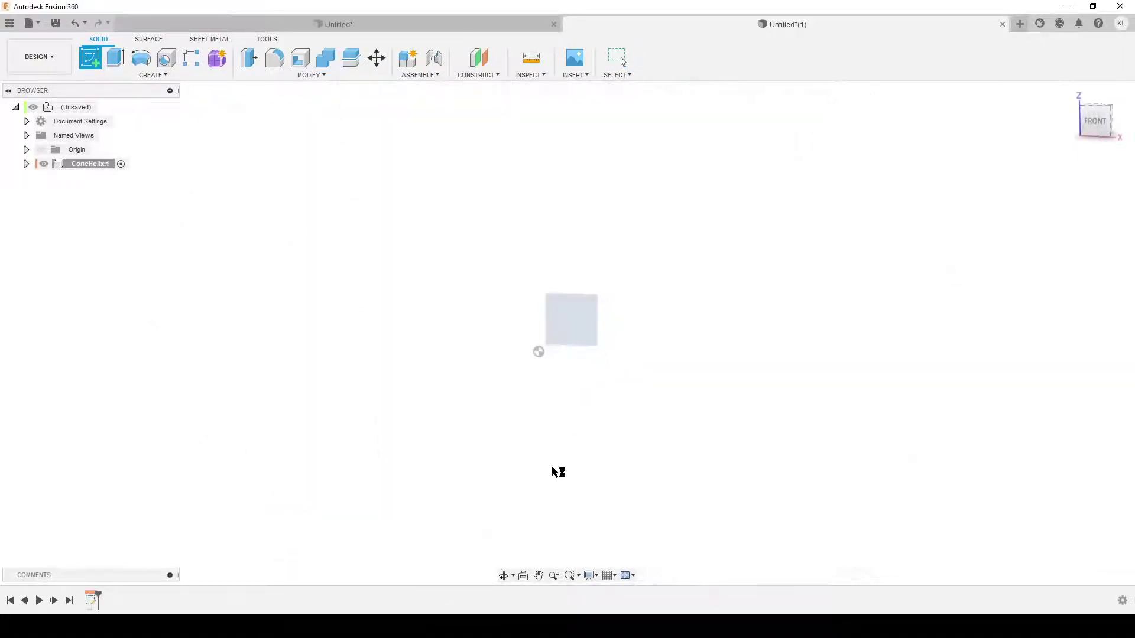
pyautogui.hotkey('alt', 'Tab')
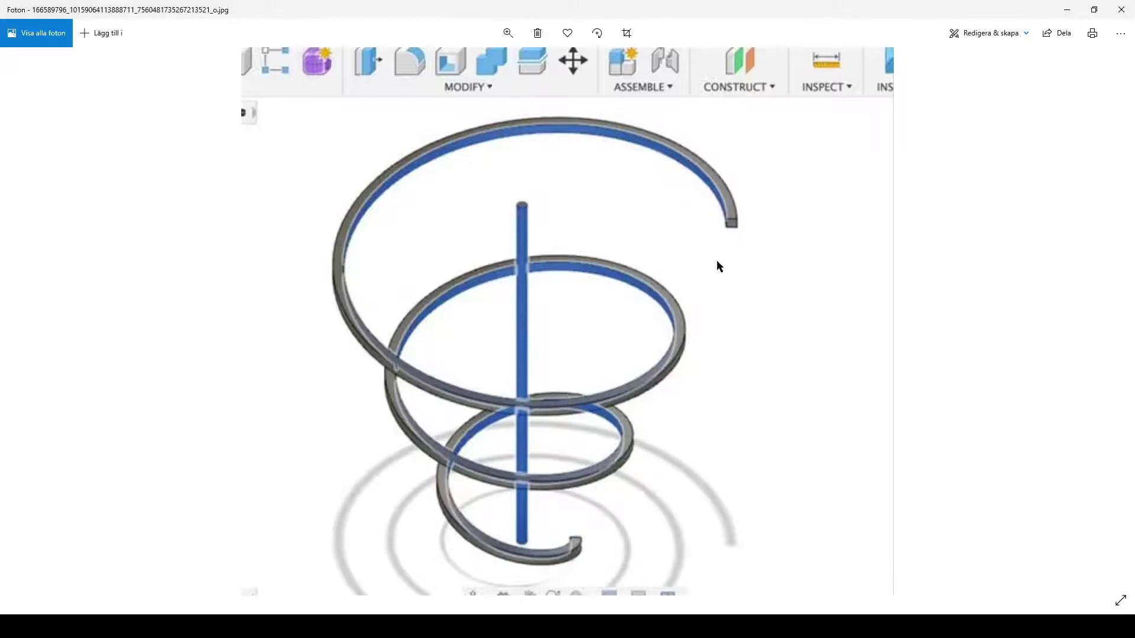
# - Draw a 100 mm vertical centerline up from the sketch origin
pyautogui.hotkey('alt', 'Tab')
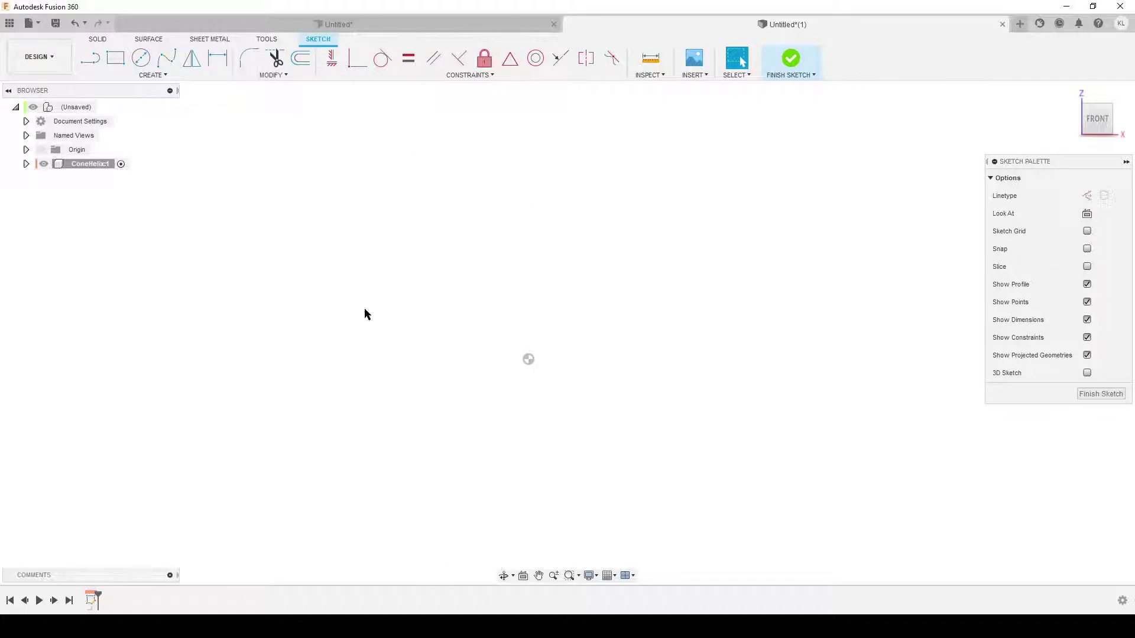
pyautogui.click(90, 58)
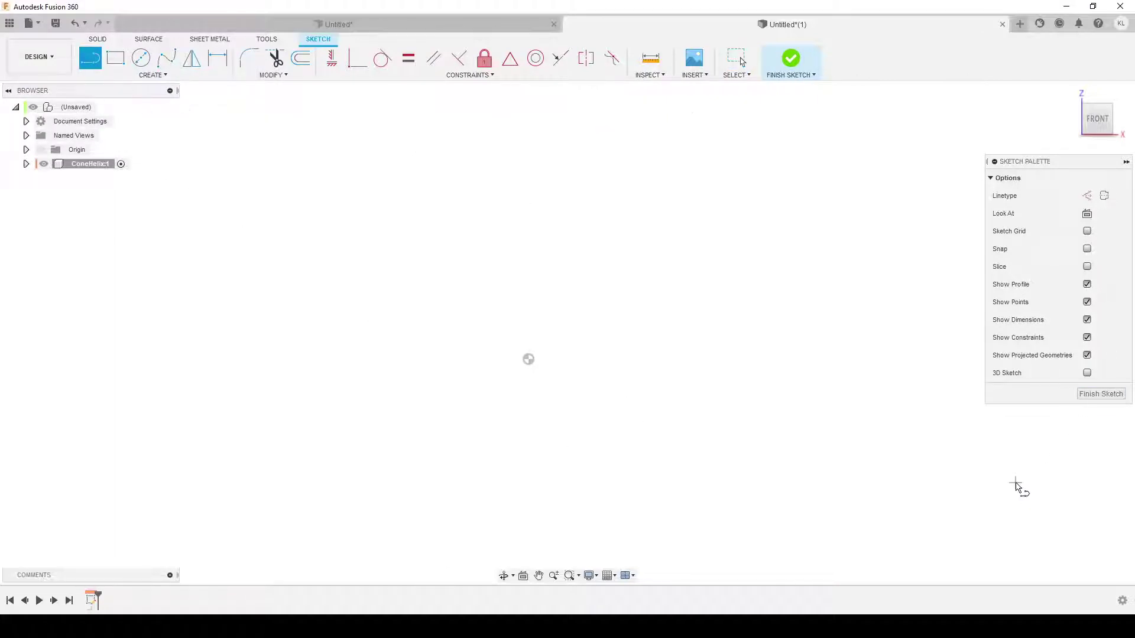
pyautogui.click(1105, 196)
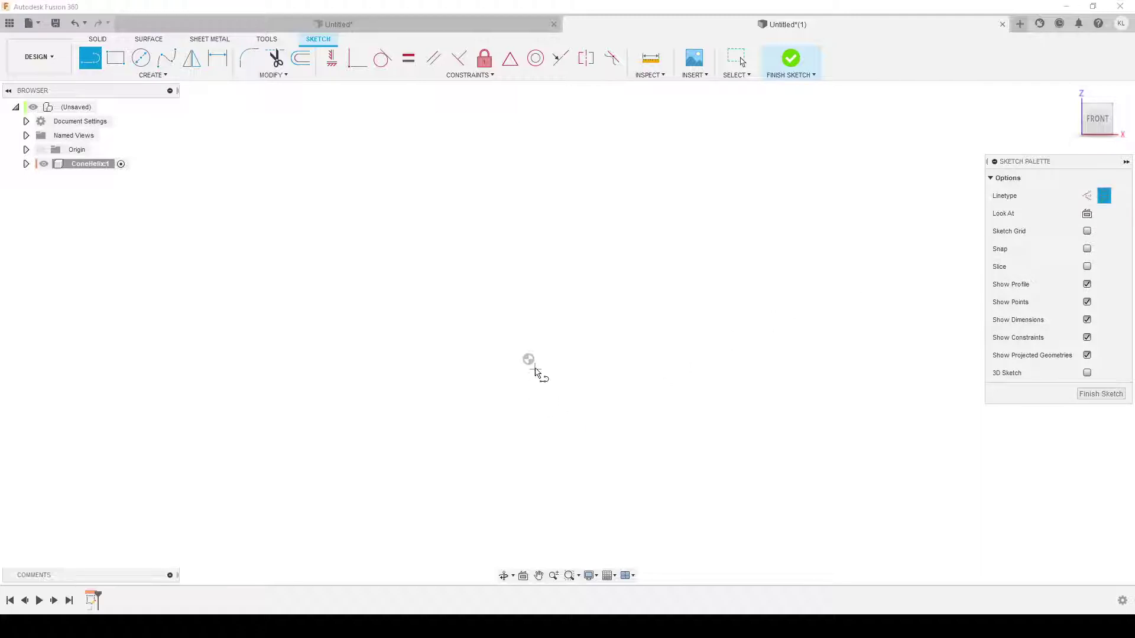
pyautogui.click(529, 359)
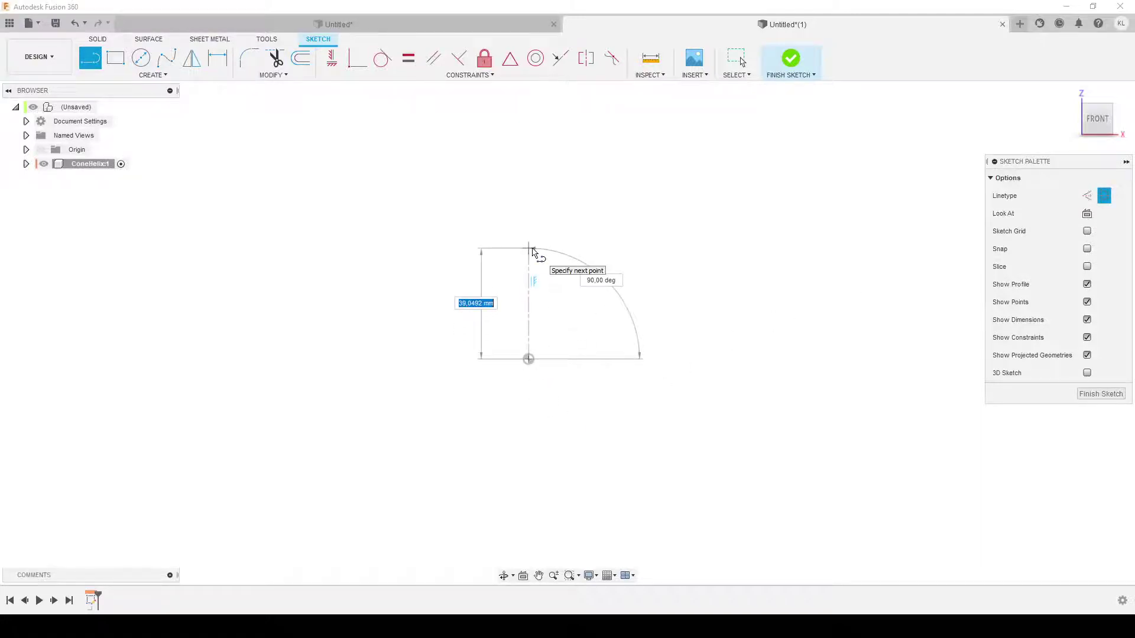
pyautogui.write('100')
pyautogui.press('Return')
pyautogui.press('Escape')
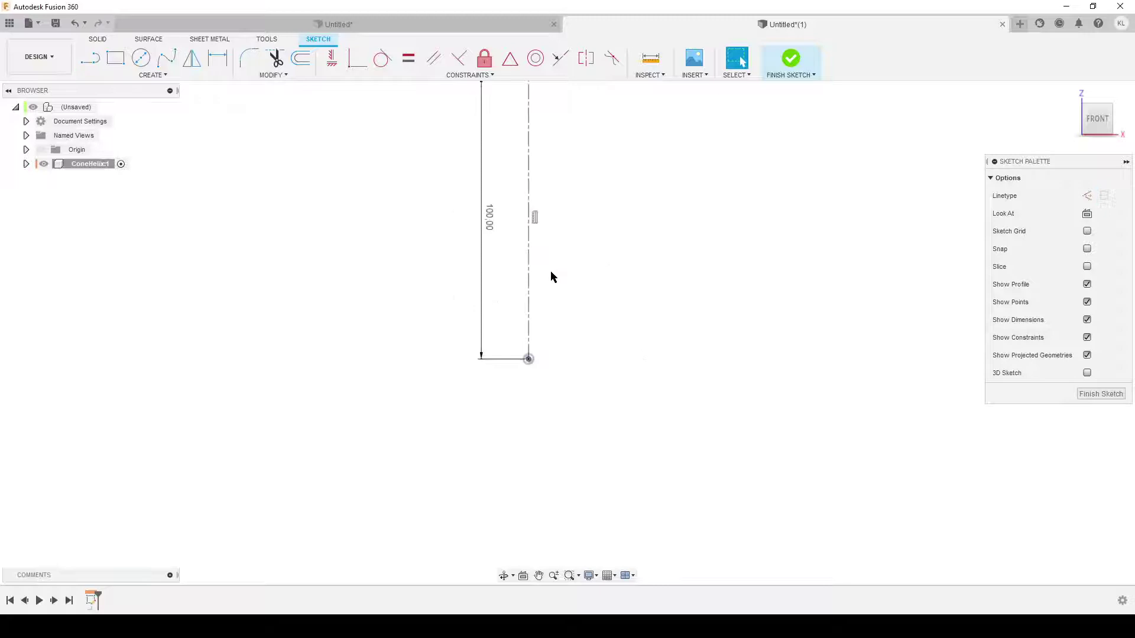
pyautogui.scroll(-2, 551, 277)
pyautogui.moveTo(633, 281); pyautogui.dragTo(550, 380, button='middle')
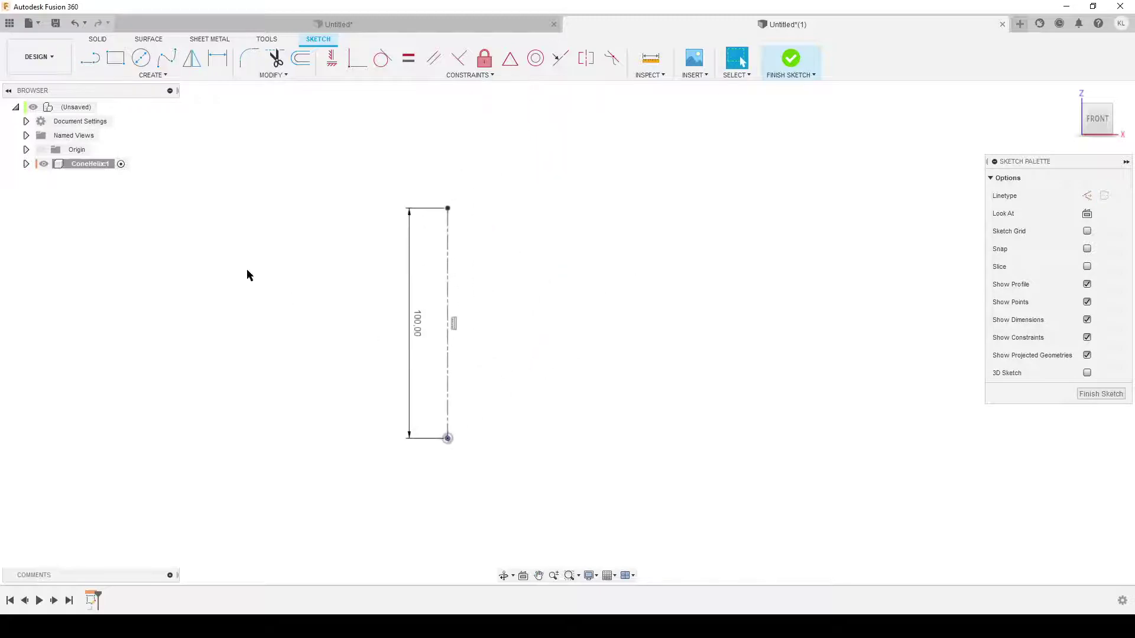
# - Draw two thin construction rectangles beside the centerline's bottom and top ends
pyautogui.click(115, 59)
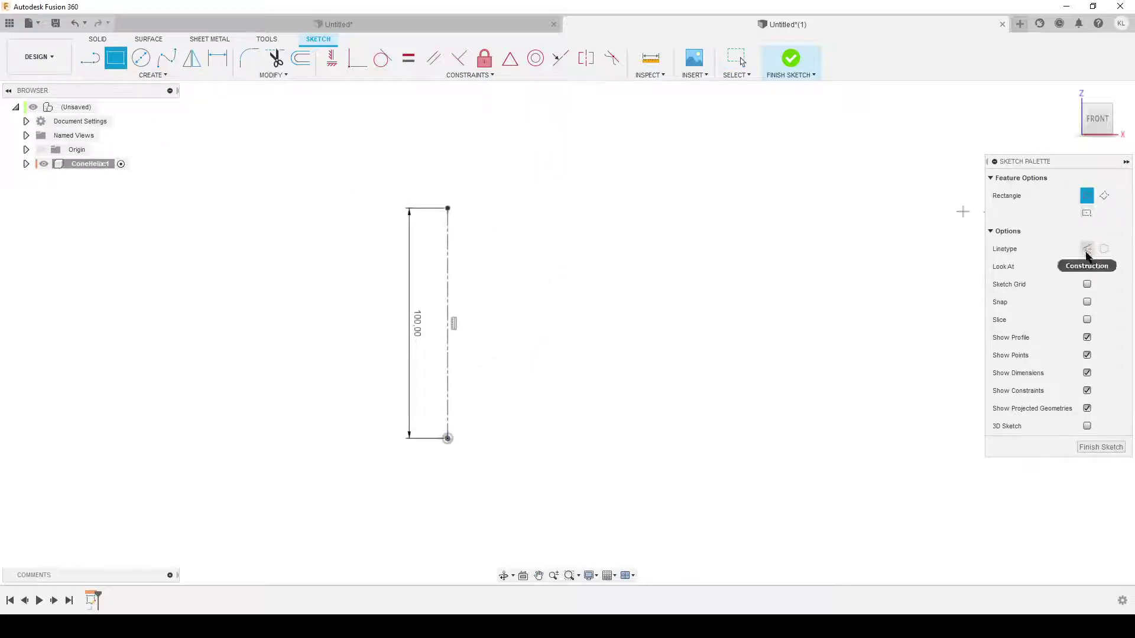
pyautogui.click(1087, 249)
pyautogui.click(477, 440)
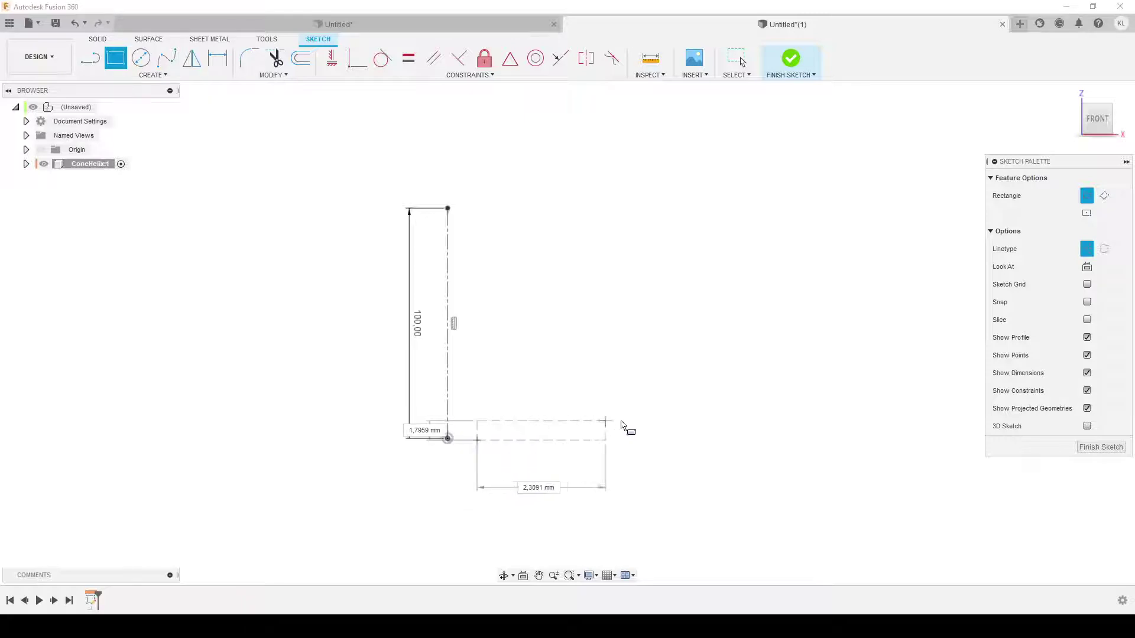
pyautogui.click(681, 421)
pyautogui.click(495, 211)
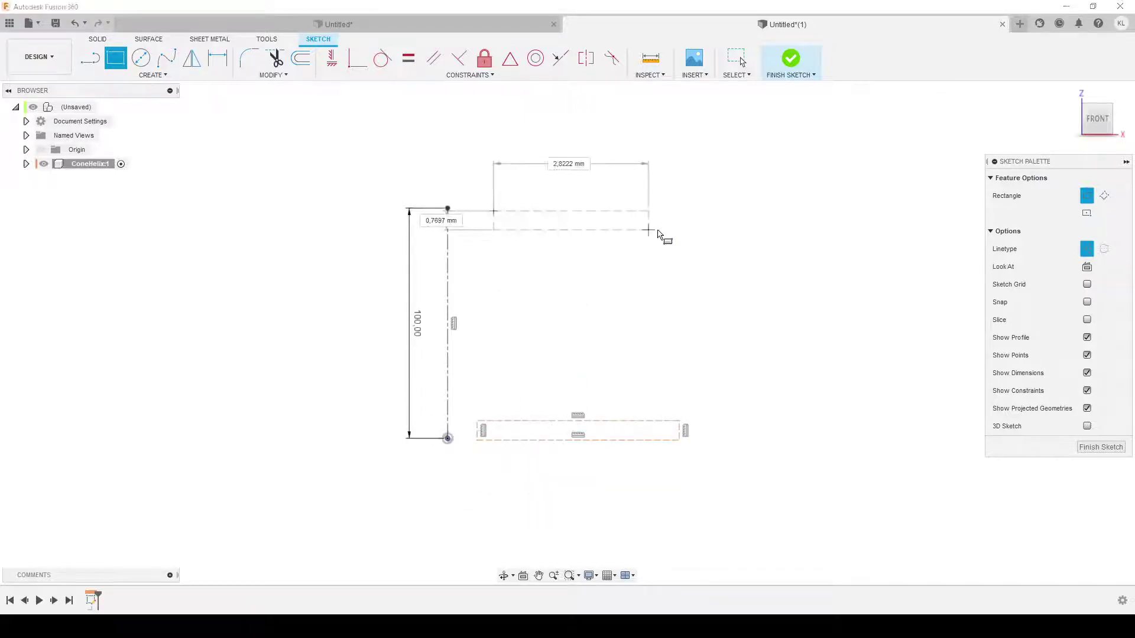
pyautogui.click(672, 235)
pyautogui.press('Escape')
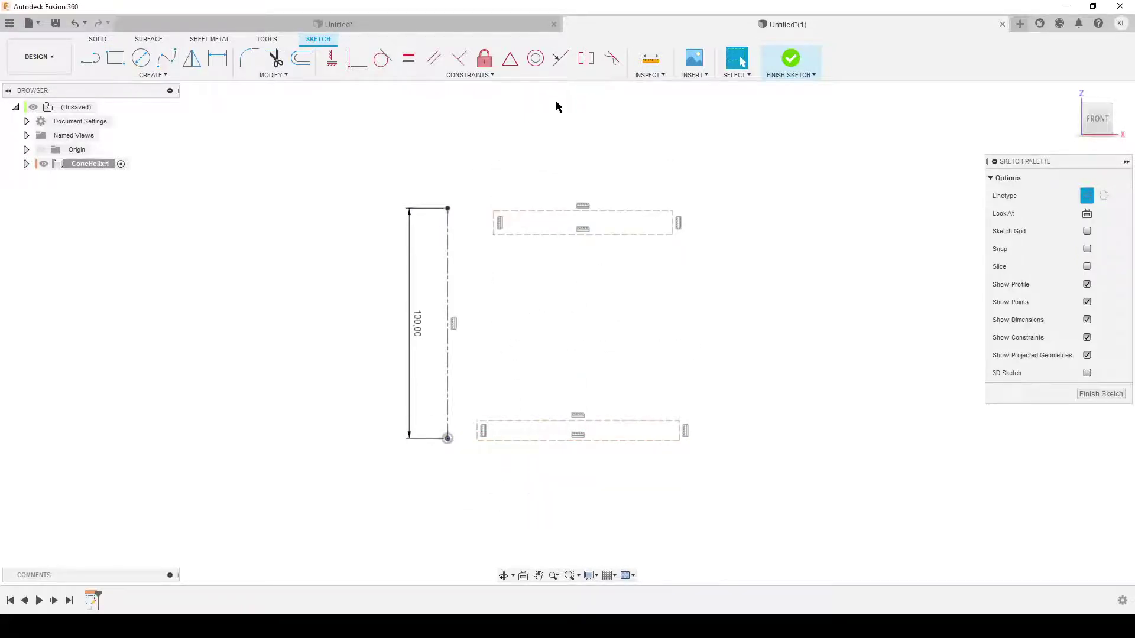
# - Align the rectangles' left edges and level their corners with the centerline's ends
pyautogui.click(560, 57)
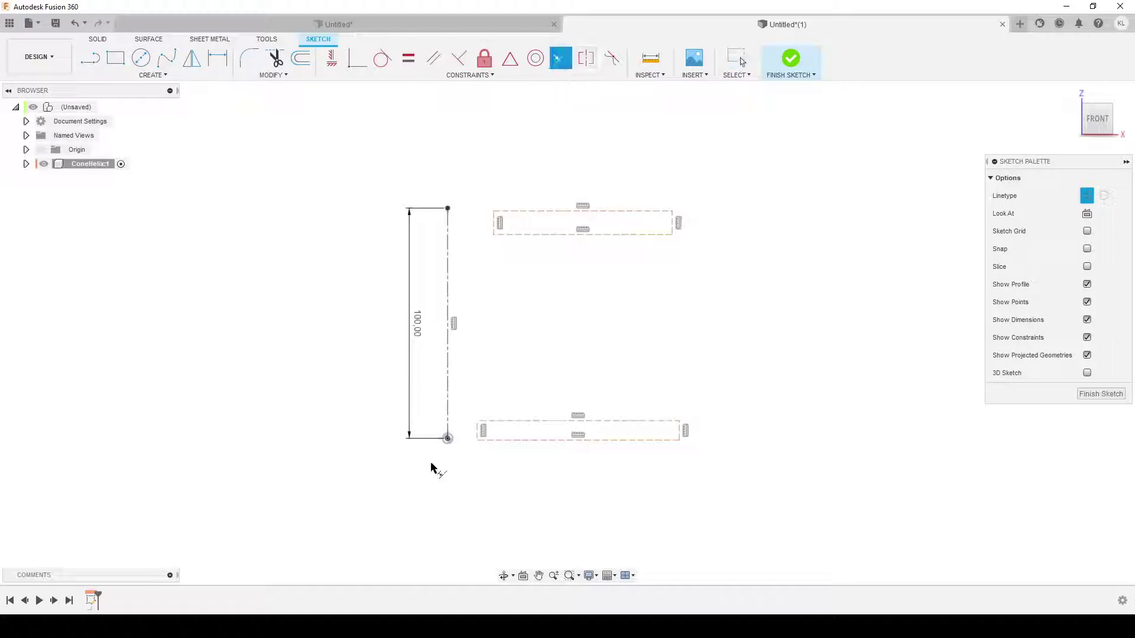
pyautogui.click(479, 434)
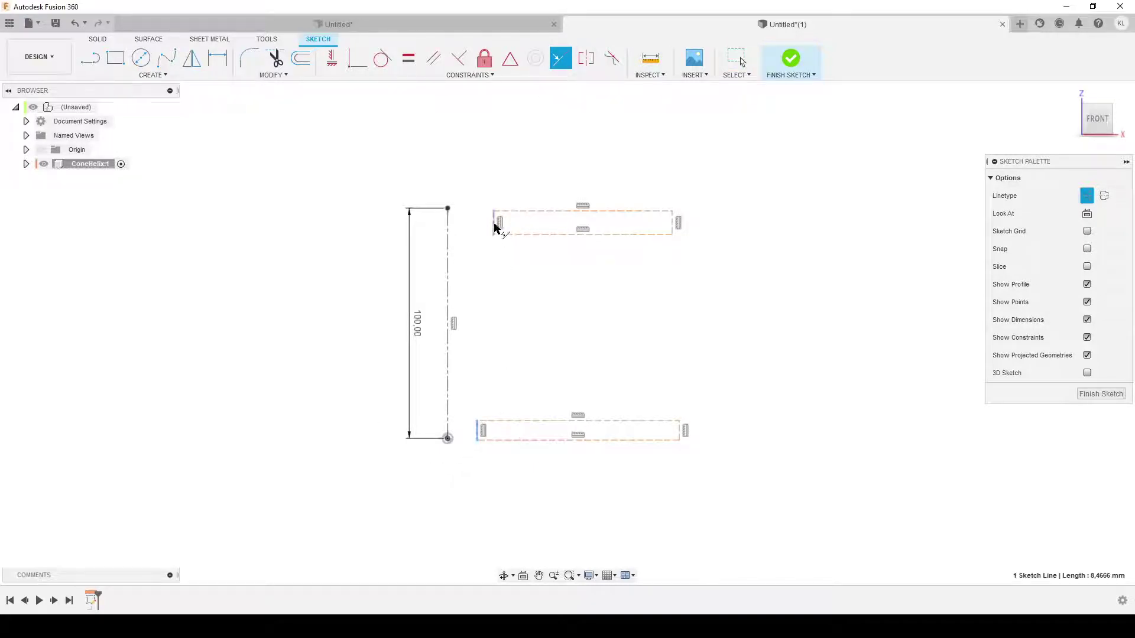
pyautogui.click(494, 223)
pyautogui.click(332, 57)
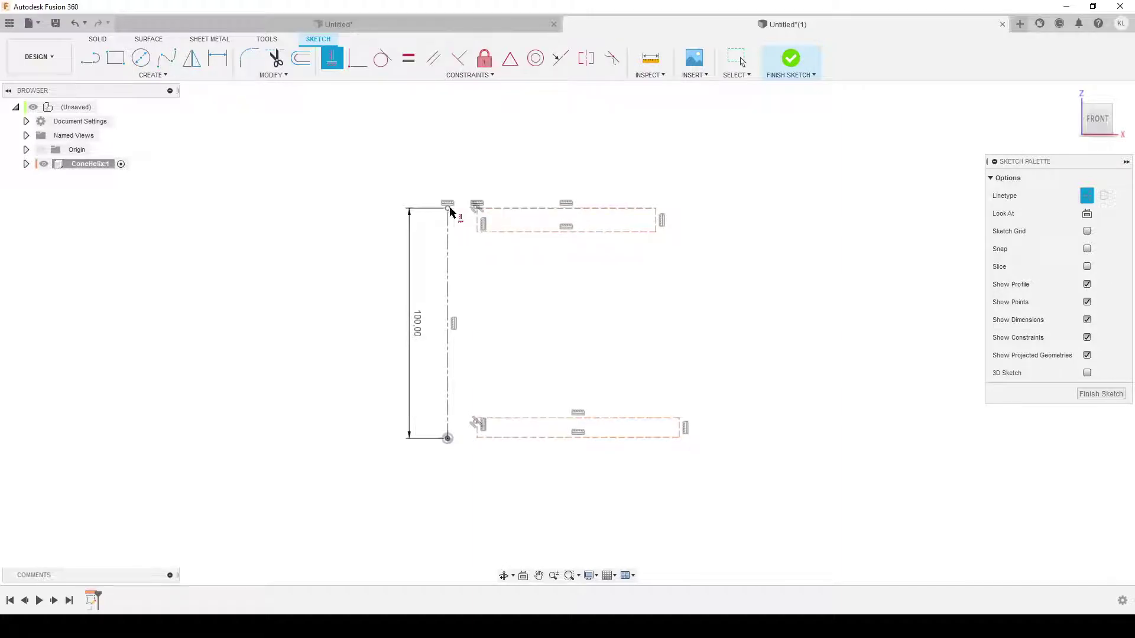
pyautogui.click(448, 208)
pyautogui.click(478, 438)
pyautogui.click(447, 438)
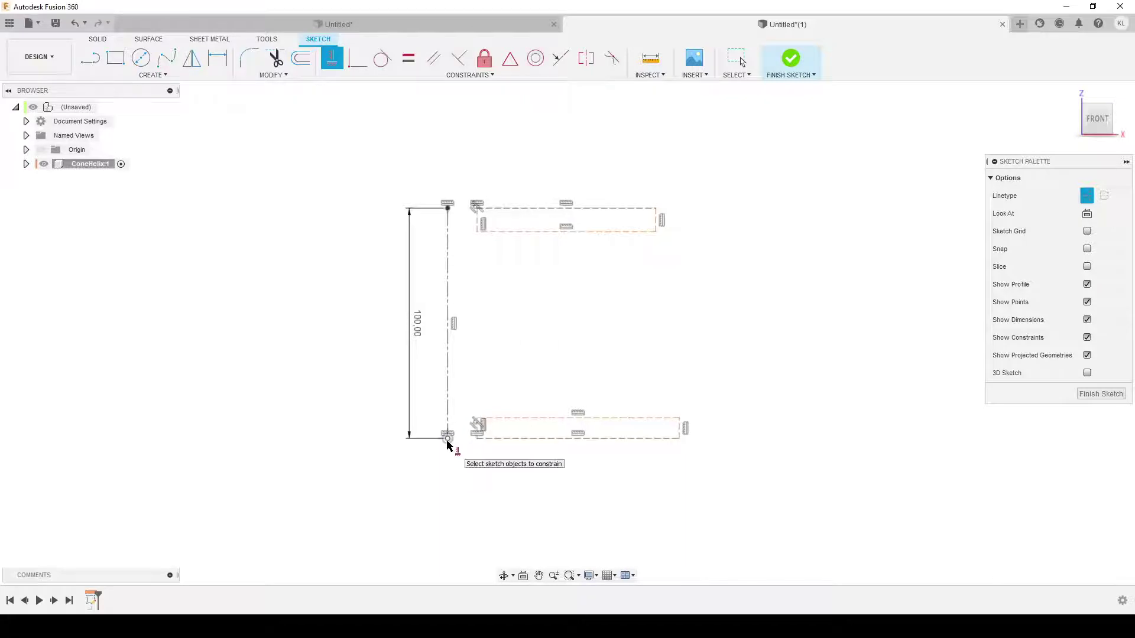
# - Make the right sides of both construction rectangles equal in length
pyautogui.click(408, 58)
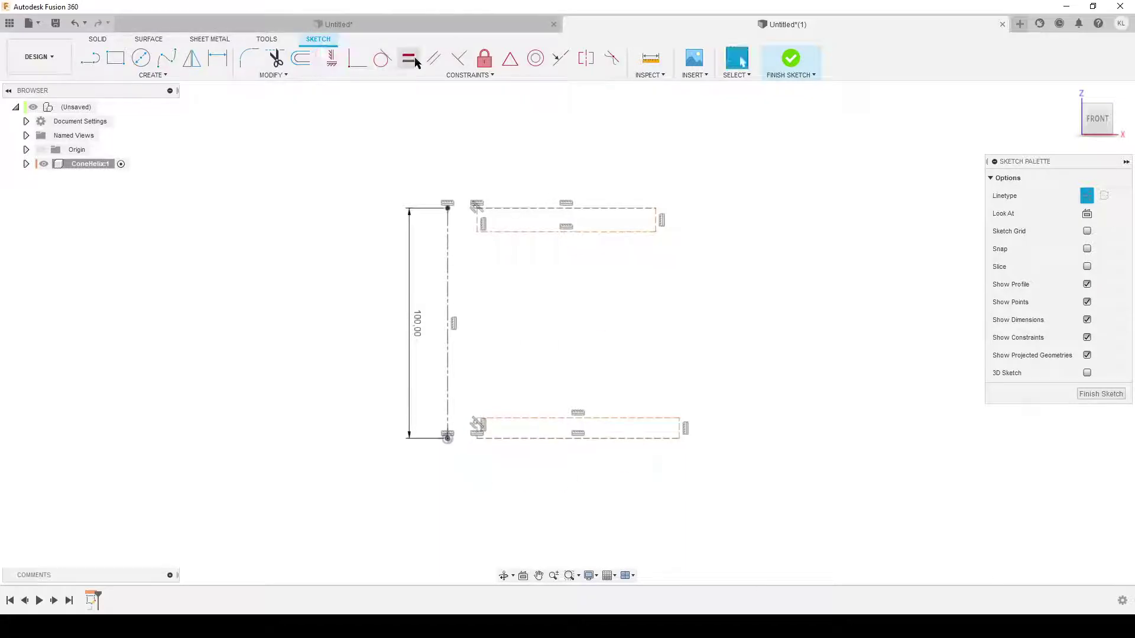
pyautogui.click(679, 432)
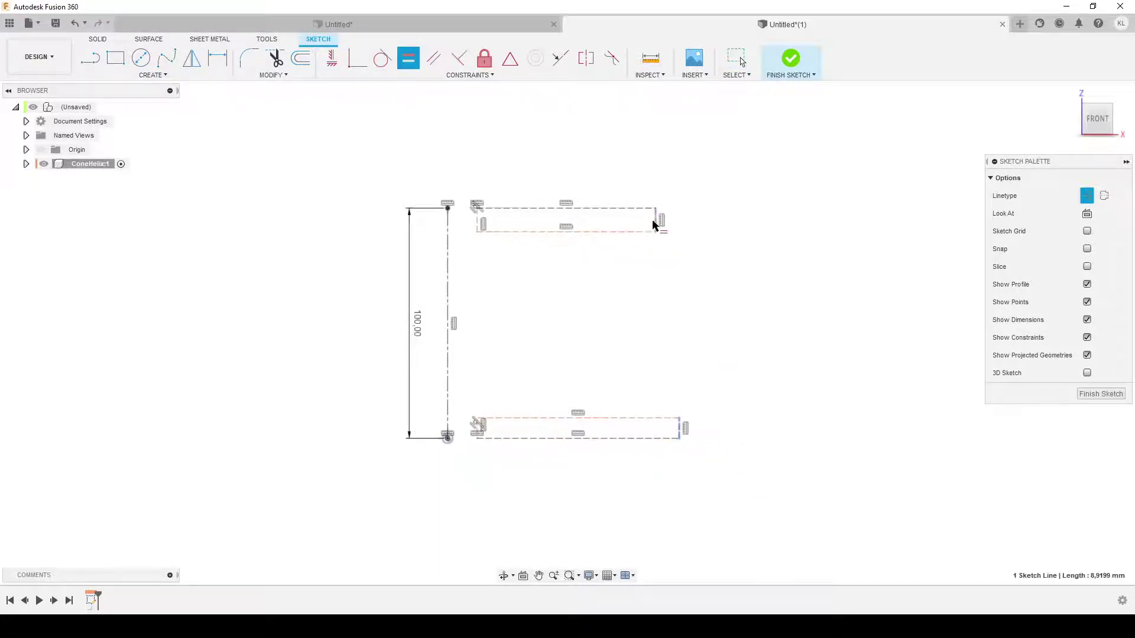
pyautogui.click(655, 221)
pyautogui.press('Escape')
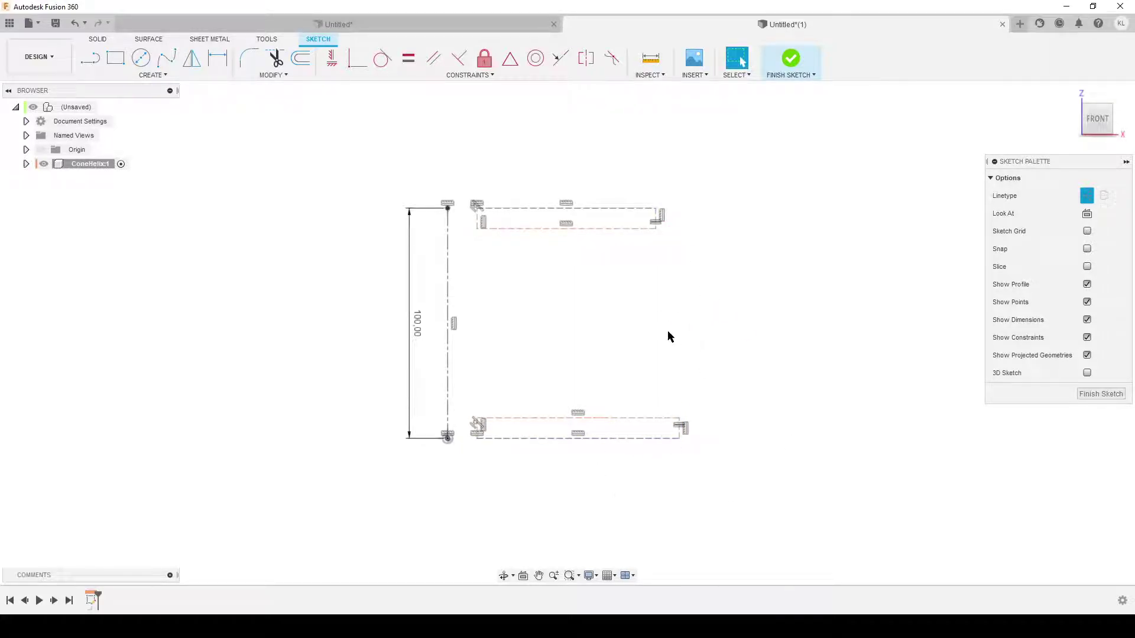
# - Add the Ø8 shaft and Ø25 blade base diameter dimensions below the sketch
pyautogui.press('h')
pyautogui.click(448, 346)
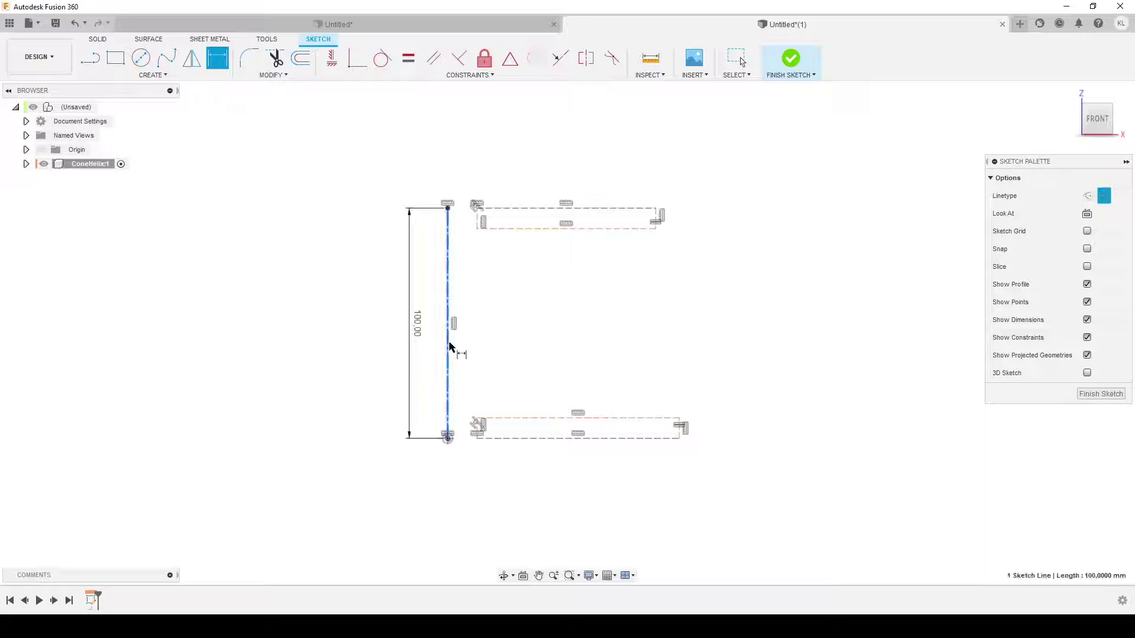
pyautogui.click(478, 431)
pyautogui.click(452, 479)
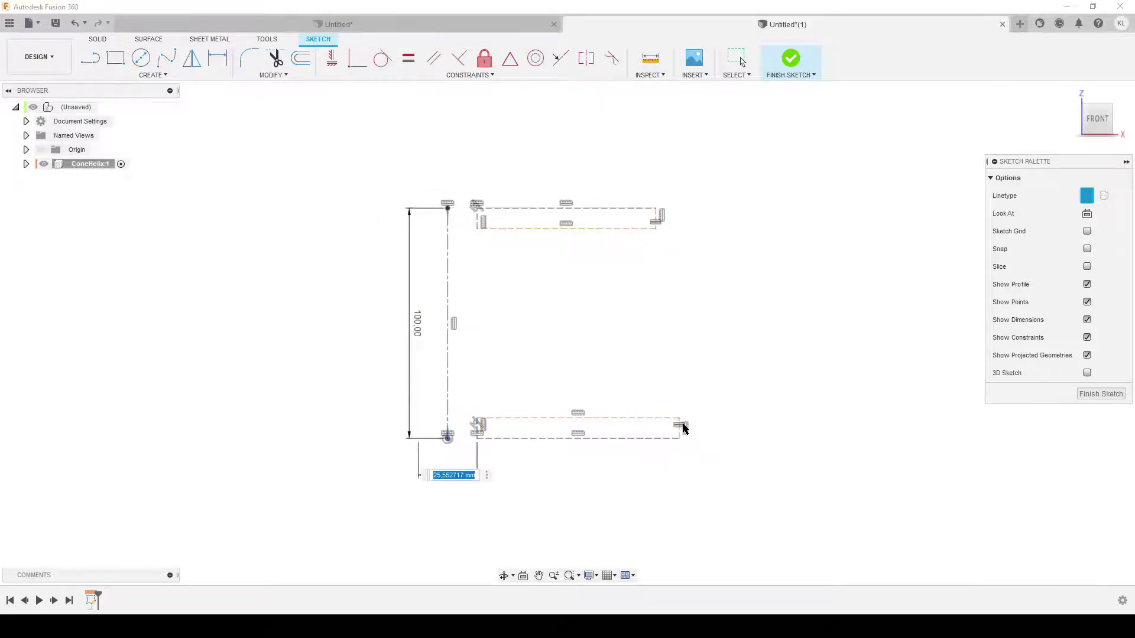
pyautogui.write('8')
pyautogui.press('Return')
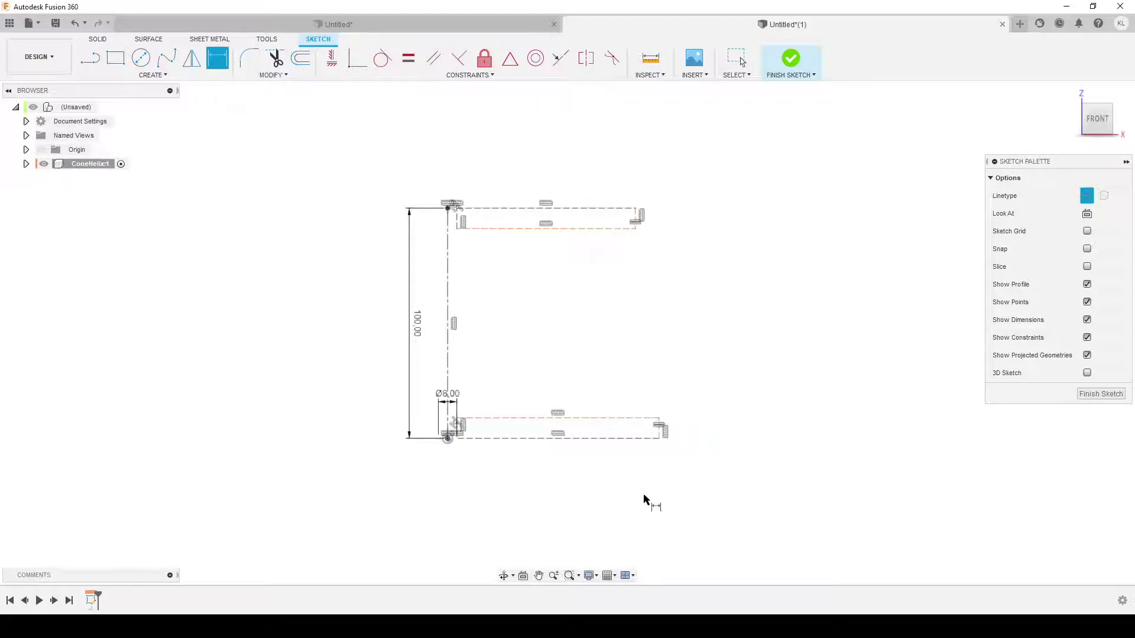
pyautogui.moveTo(442, 396); pyautogui.dragTo(444, 487)
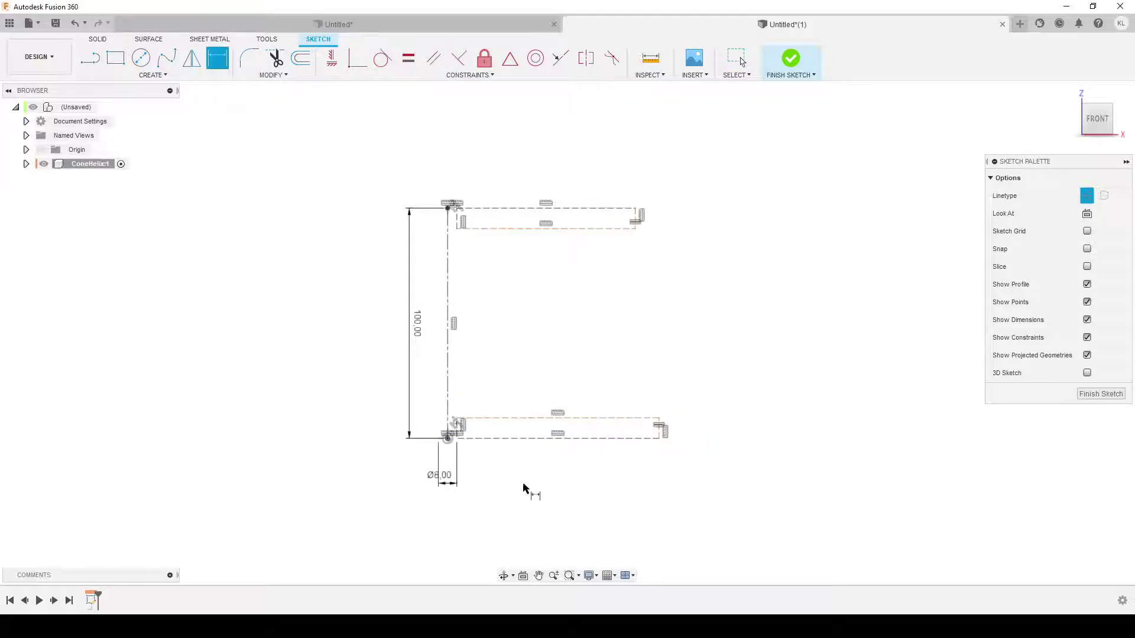
pyautogui.click(659, 430)
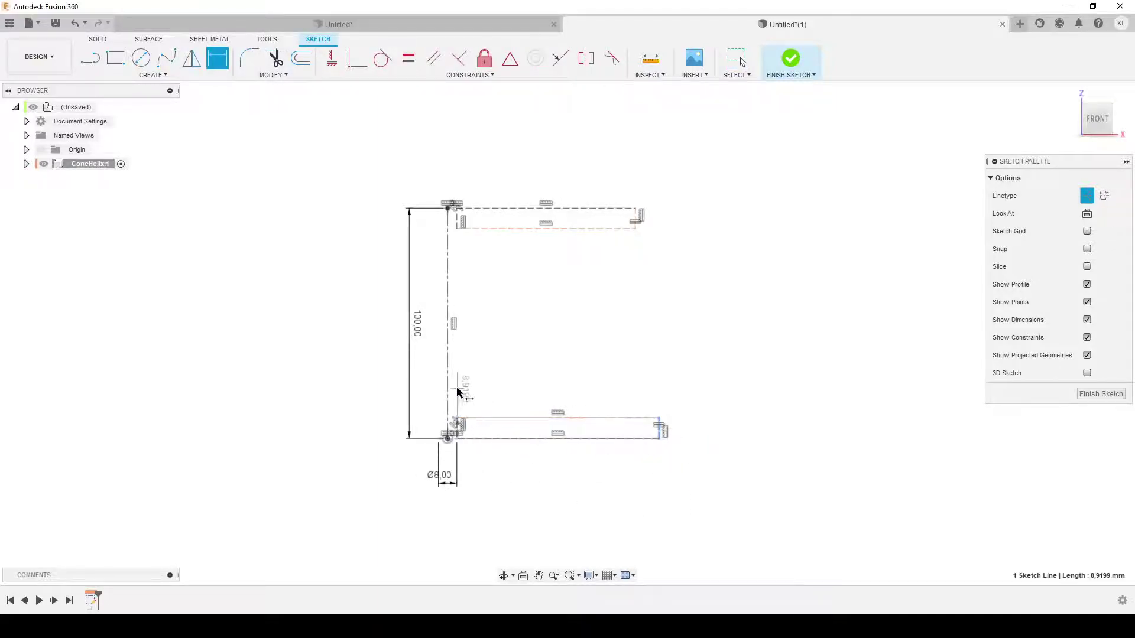
pyautogui.click(449, 386)
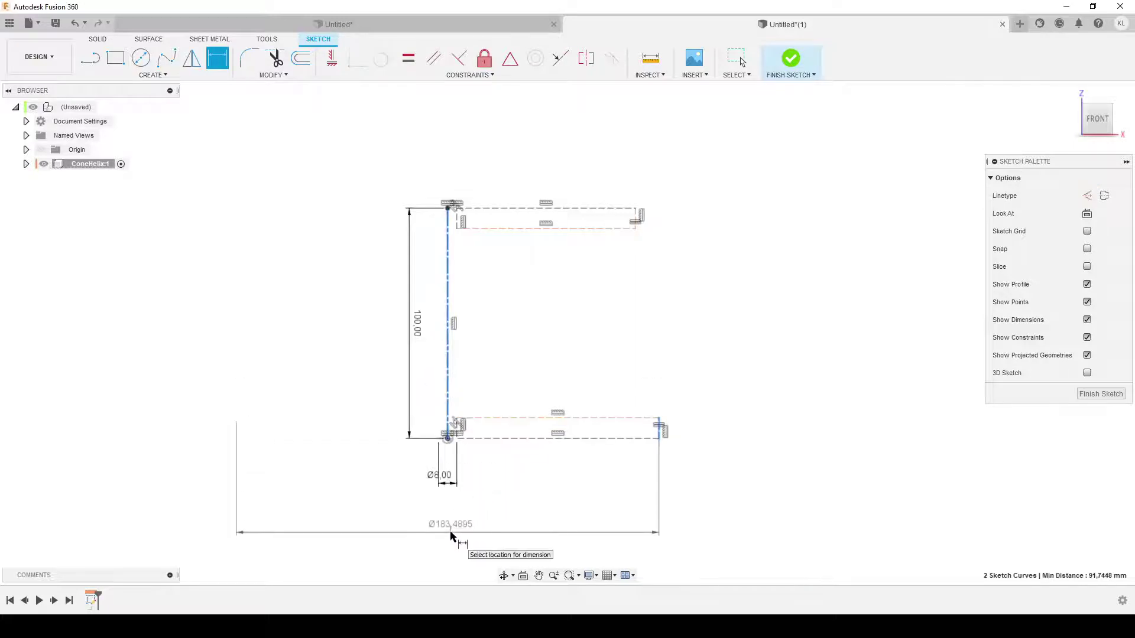
pyautogui.click(450, 535)
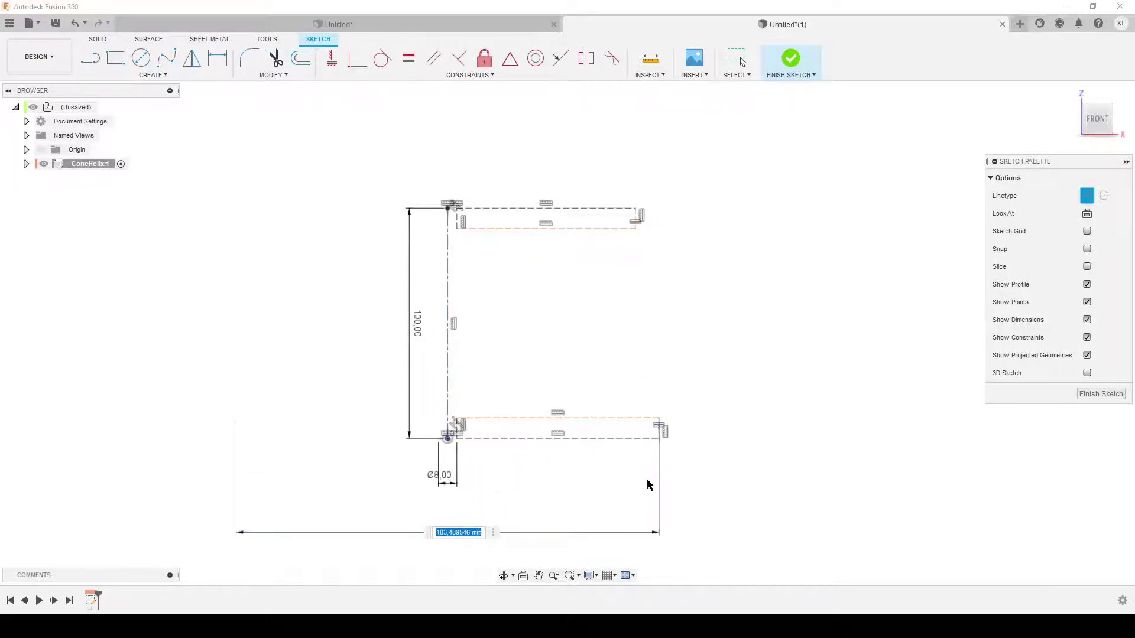
pyautogui.write('25')
pyautogui.press('Return')
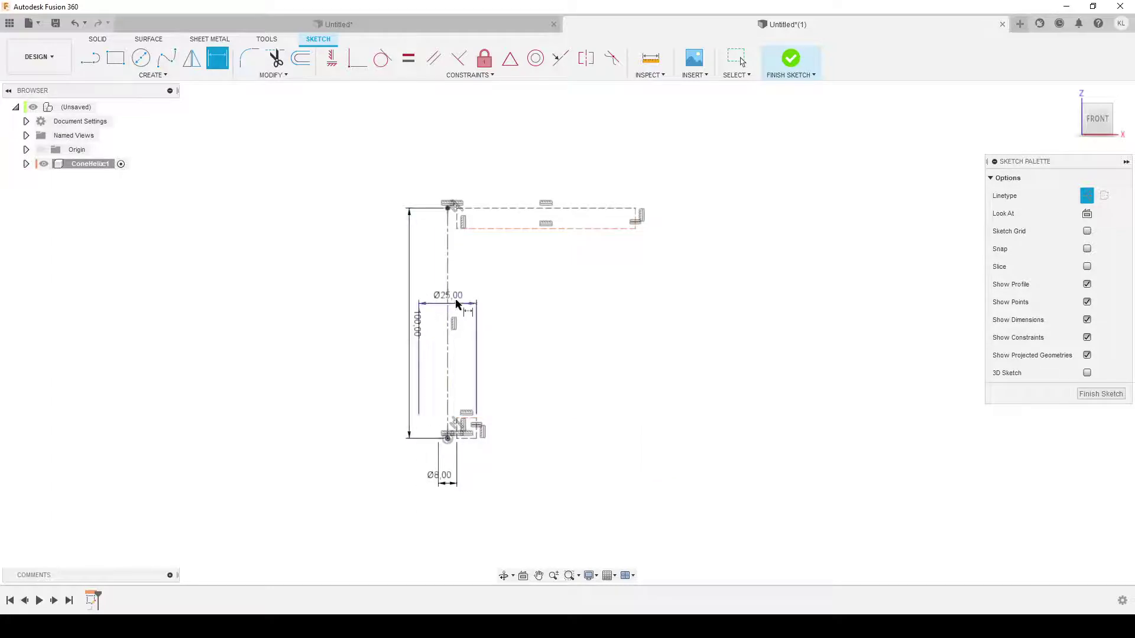
pyautogui.moveTo(459, 299); pyautogui.dragTo(380, 520)
pyautogui.moveTo(439, 480); pyautogui.dragTo(378, 482)
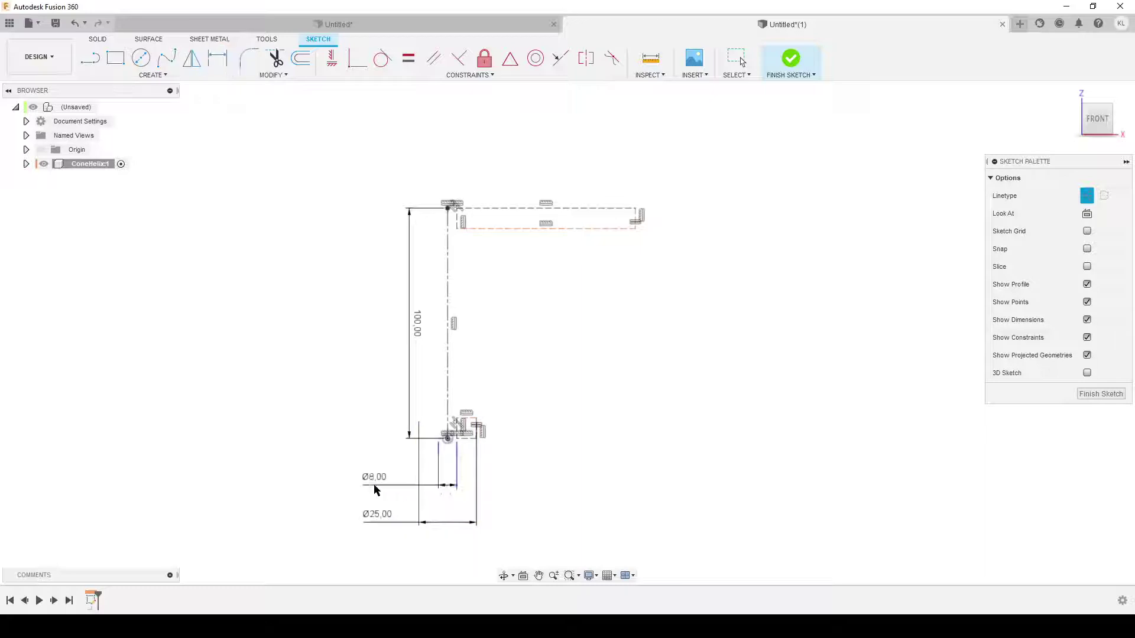
# - Add the Ø120 blade top diameter and the 4 mm blade thickness
pyautogui.click(449, 294)
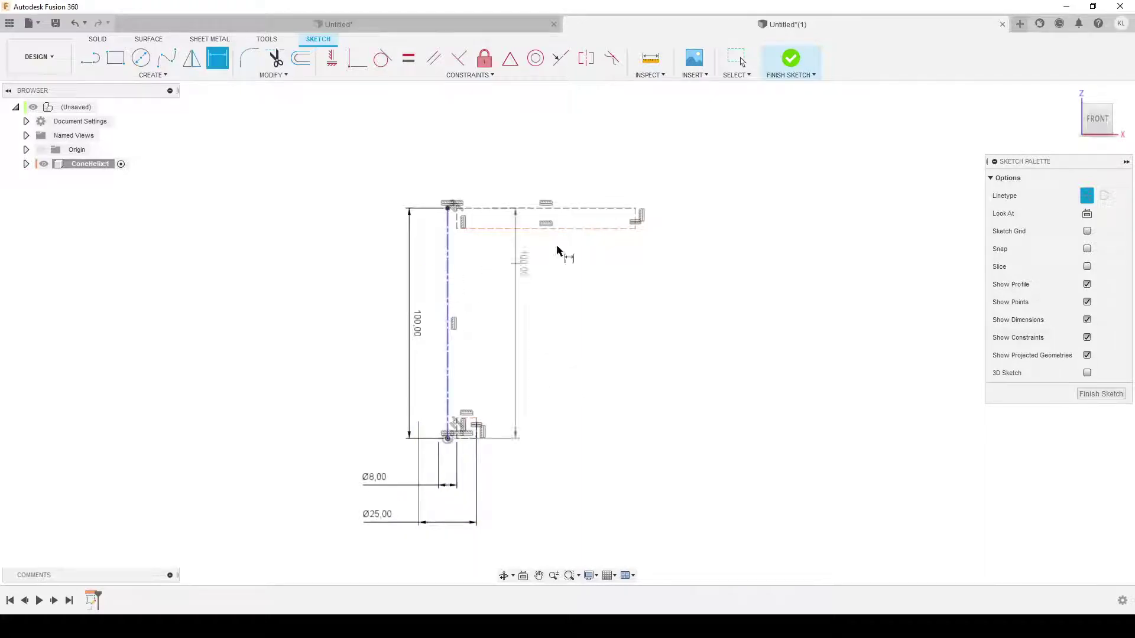
pyautogui.click(639, 217)
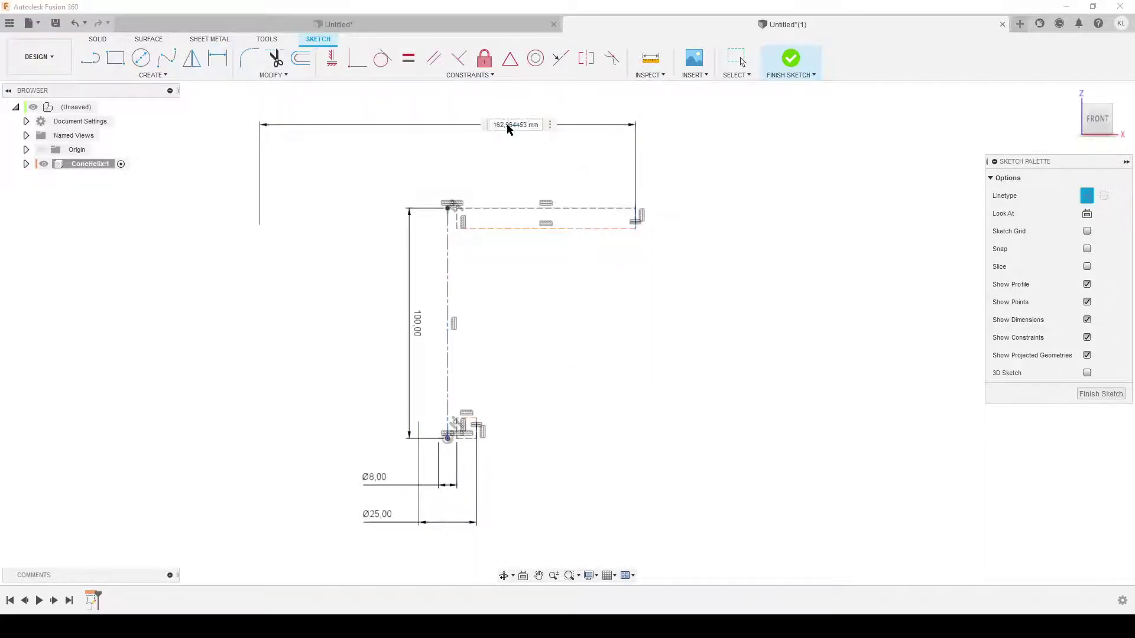
pyautogui.click(513, 125)
pyautogui.write('120')
pyautogui.press('Return')
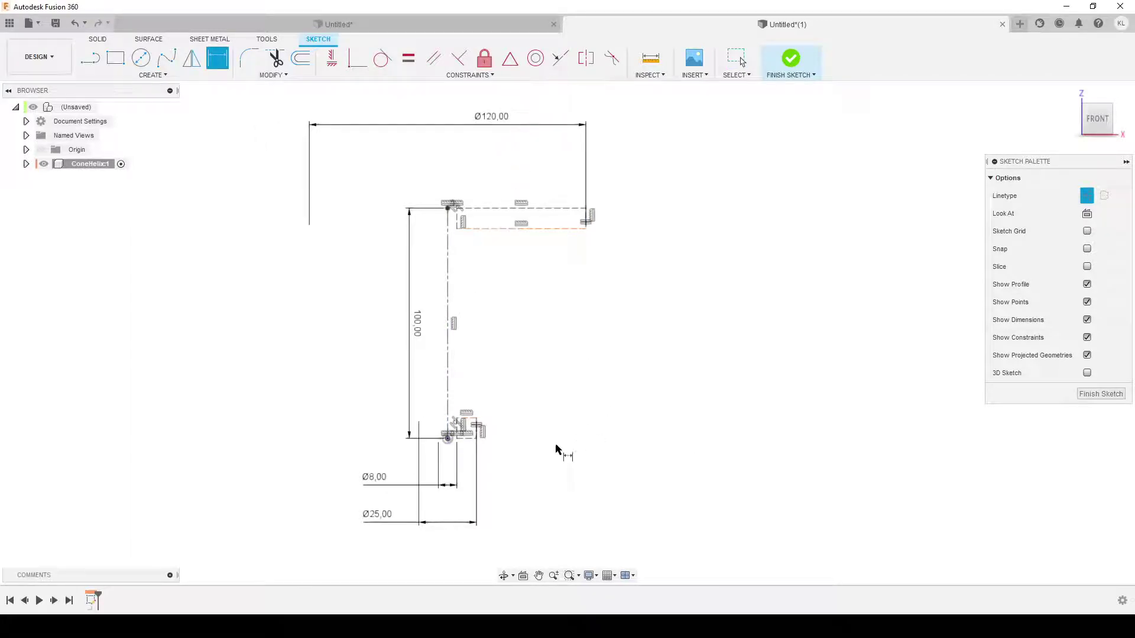
pyautogui.click(478, 434)
pyautogui.click(566, 430)
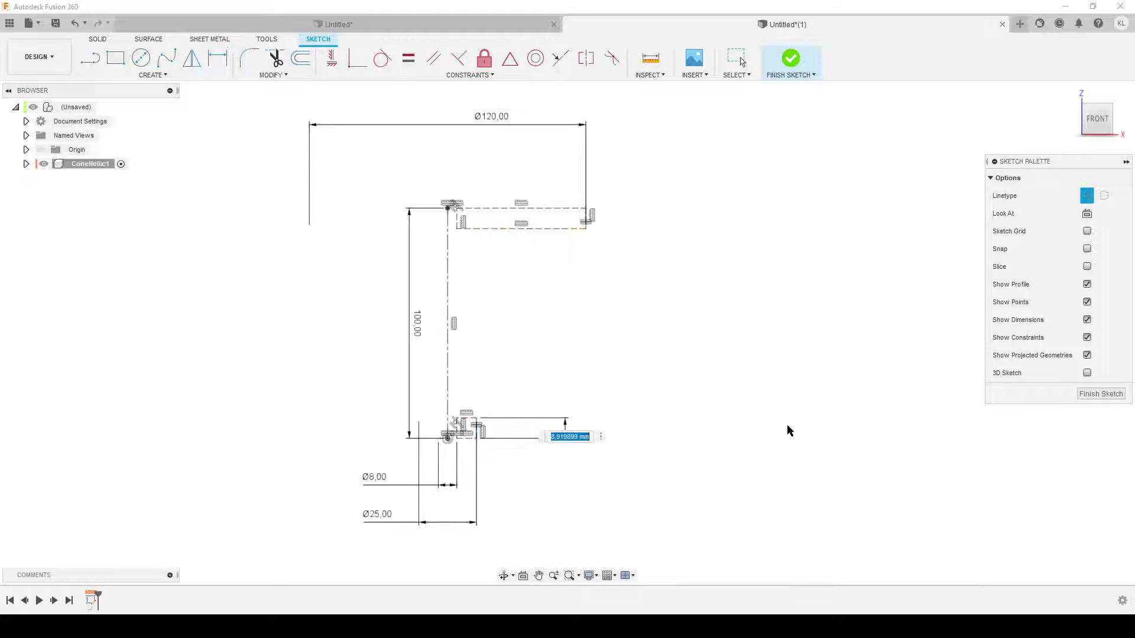
pyautogui.write('4')
pyautogui.press('Return')
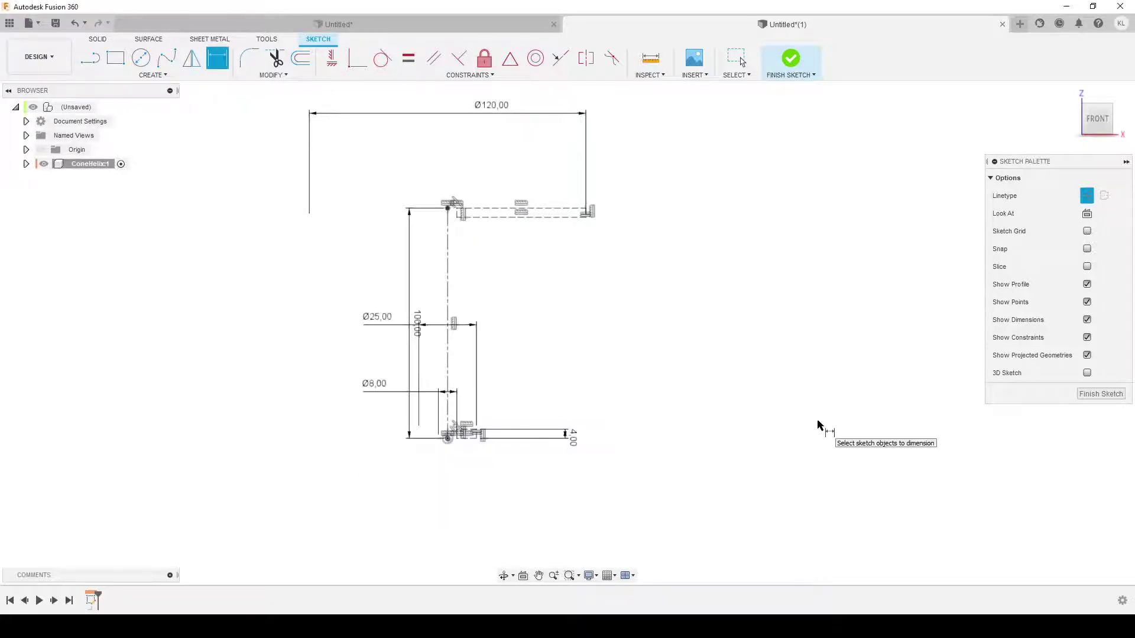
# - Rearrange the Ø8 and Ø25 labels neatly below the sketch and recentre the view
pyautogui.scroll(2, 650, 428)
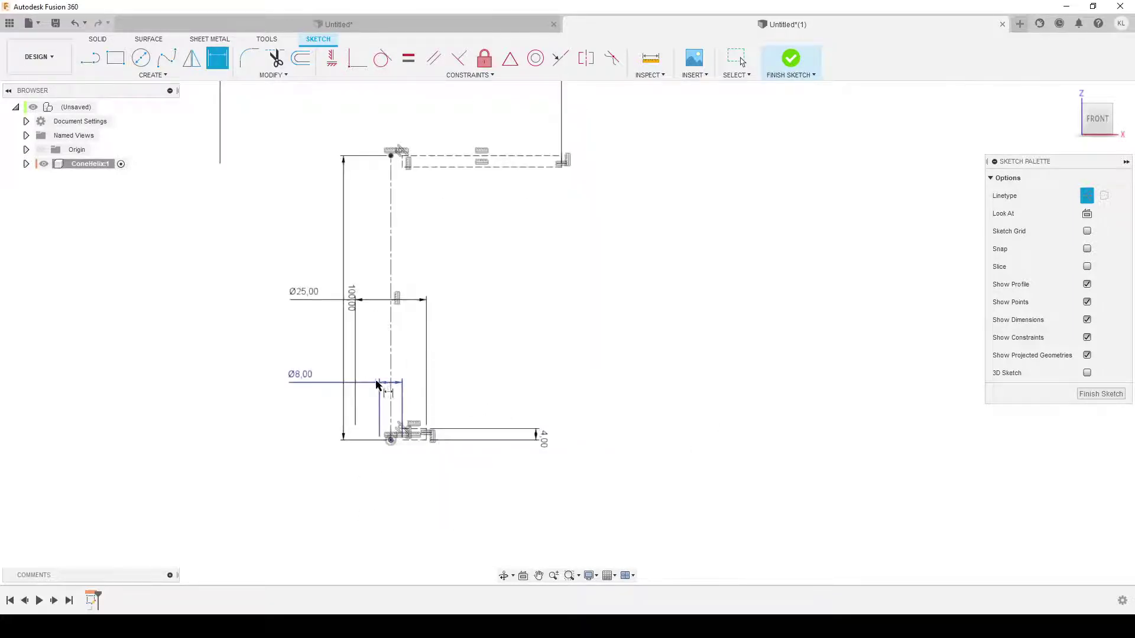
pyautogui.moveTo(378, 383)
pyautogui.mouseDown()
pyautogui.moveTo(381, 511)
pyautogui.moveTo(342, 492)
pyautogui.mouseUp()
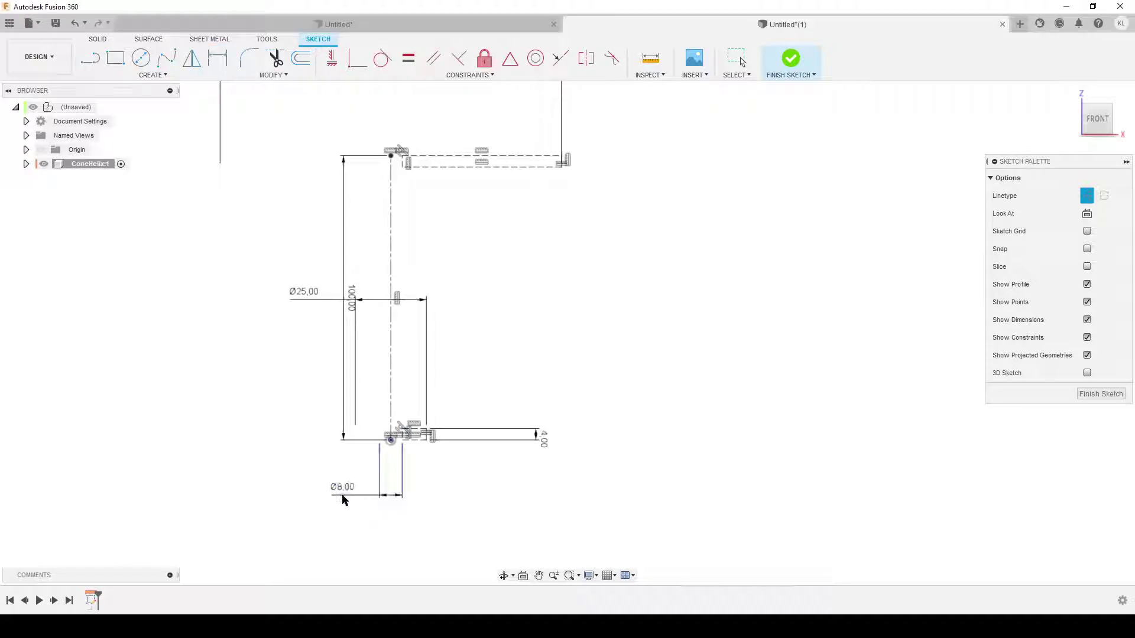
pyautogui.moveTo(350, 302)
pyautogui.mouseDown()
pyautogui.moveTo(320, 300)
pyautogui.moveTo(329, 507)
pyautogui.moveTo(304, 547)
pyautogui.moveTo(298, 539)
pyautogui.mouseUp()
pyautogui.moveTo(340, 487); pyautogui.dragTo(380, 512)
pyautogui.press('d')
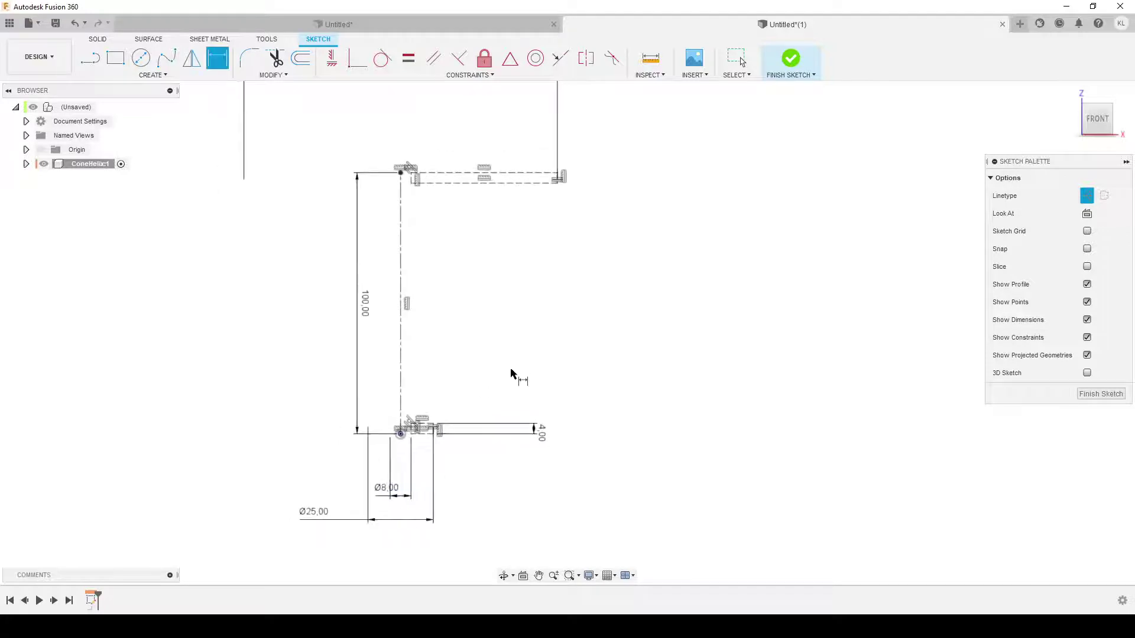
pyautogui.scroll(-3, 520, 372)
pyautogui.moveTo(627, 361); pyautogui.dragTo(667, 363, button='middle')
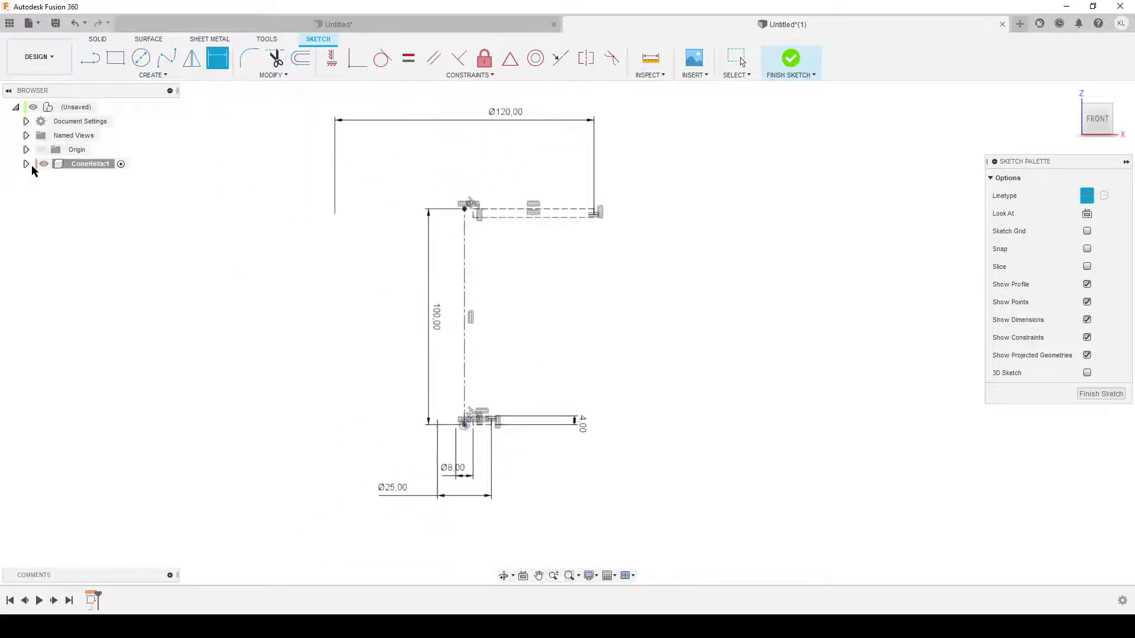
# - Expand the ConeHelix:1 component in the browser to show its sketches
pyautogui.click(25, 162)
pyautogui.click(37, 192)
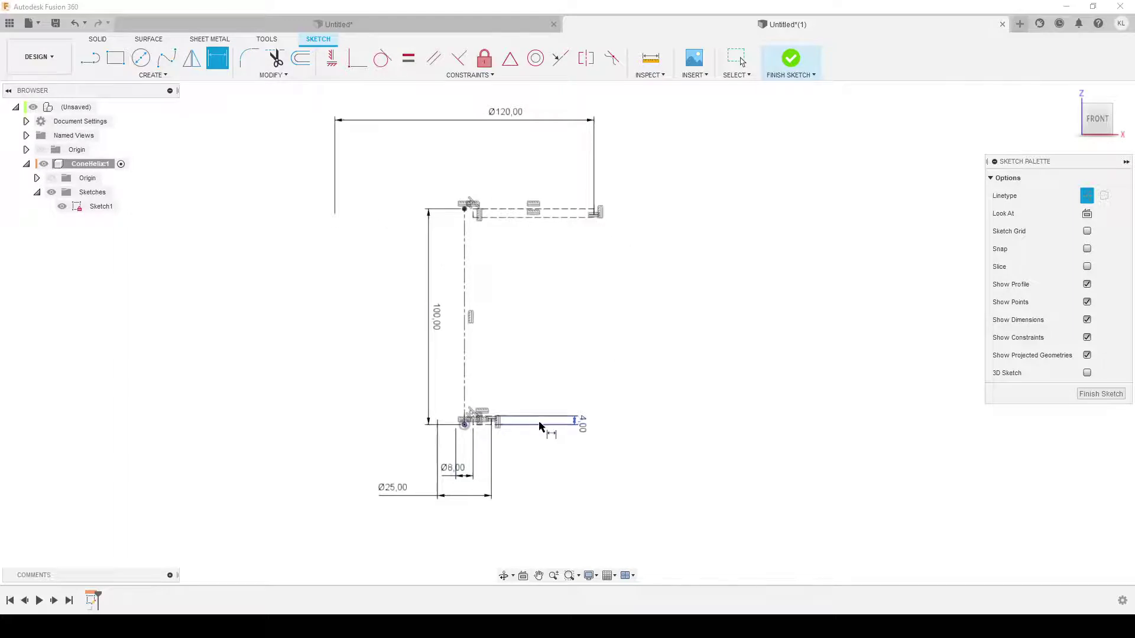
pyautogui.scroll(3, 539, 426)
pyautogui.scroll(-2, 527, 417)
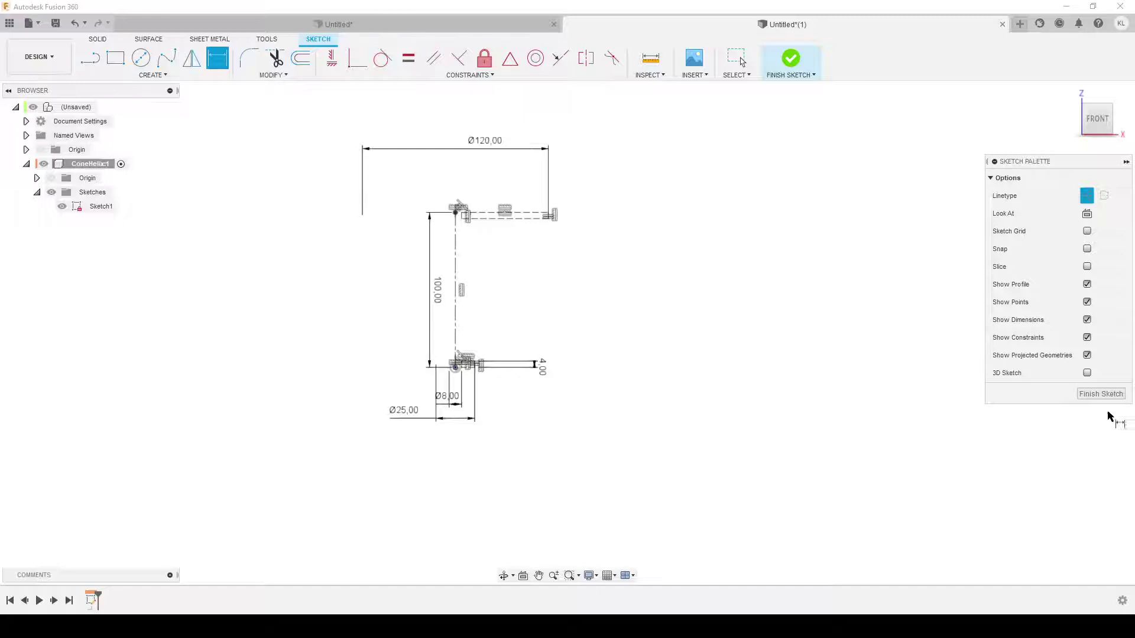
# - Finish the profile sketch and start Sketch2 on the horizontal XY origin plane
pyautogui.click(1099, 396)
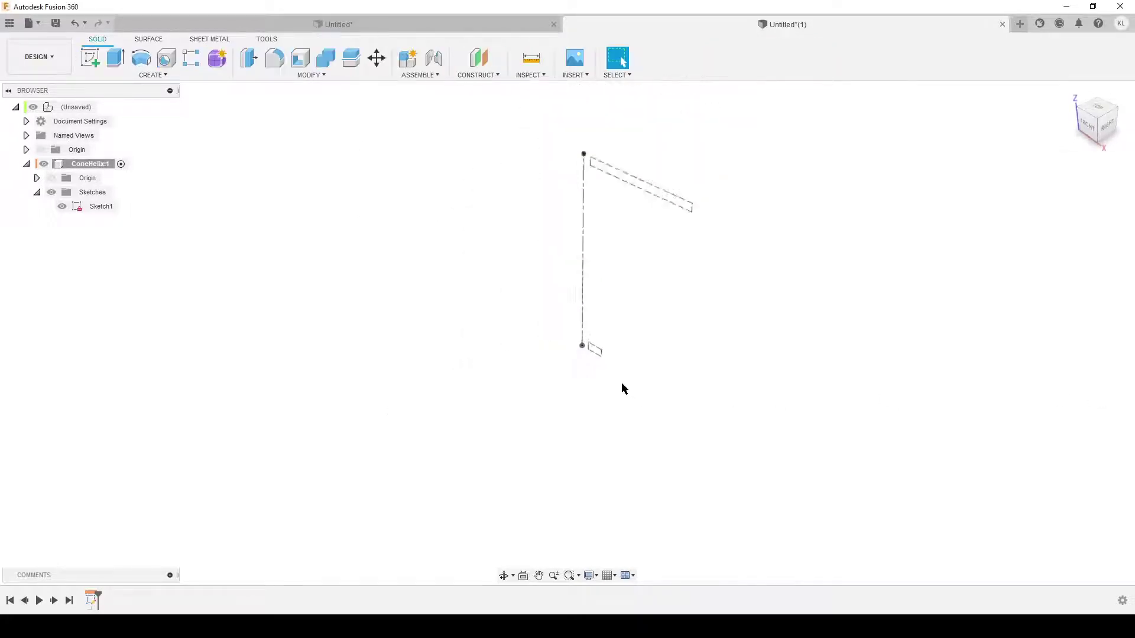
pyautogui.moveTo(622, 382)
pyautogui.keyDown('shift'); pyautogui.mouseDown(button='middle')
pyautogui.moveTo(609, 389)
pyautogui.moveTo(647, 393)
pyautogui.mouseUp(button='middle'); pyautogui.keyUp('shift')
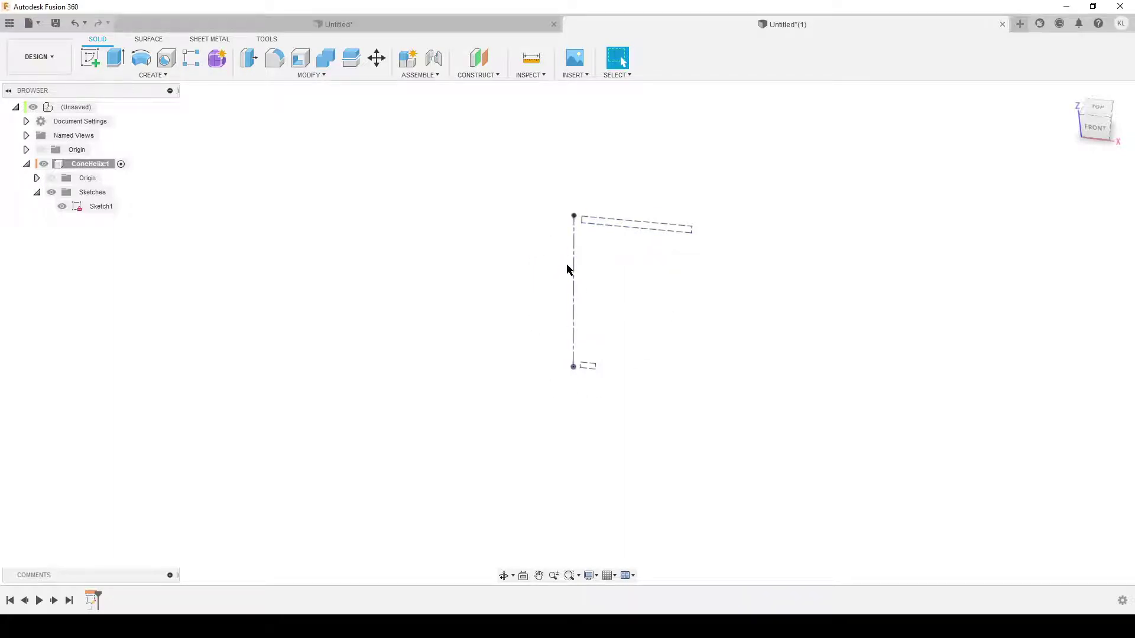
pyautogui.click(90, 57)
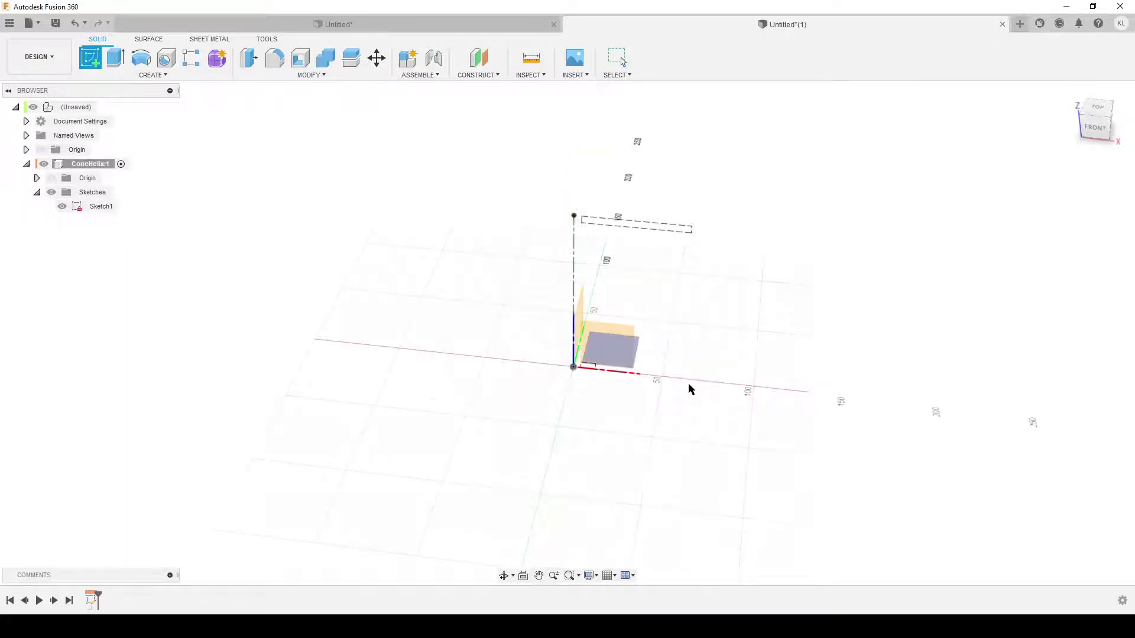
pyautogui.moveTo(988, 193)
pyautogui.keyDown('shift'); pyautogui.mouseDown(button='middle')
pyautogui.moveTo(773, 406)
pyautogui.moveTo(656, 286)
pyautogui.mouseUp(button='middle'); pyautogui.keyUp('shift')
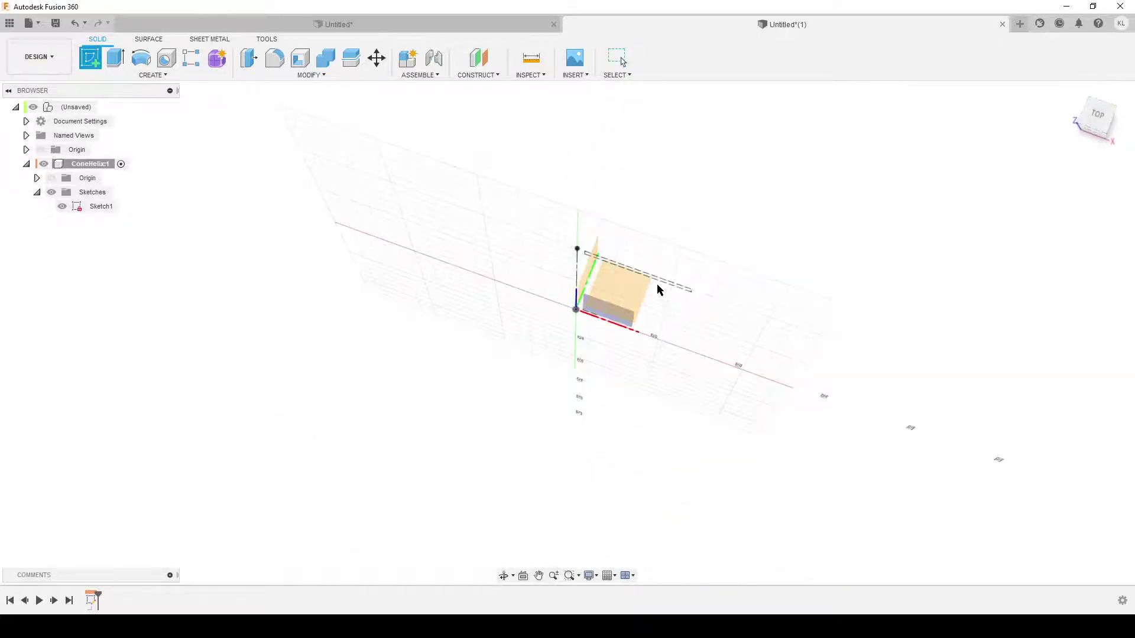
pyautogui.click(633, 297)
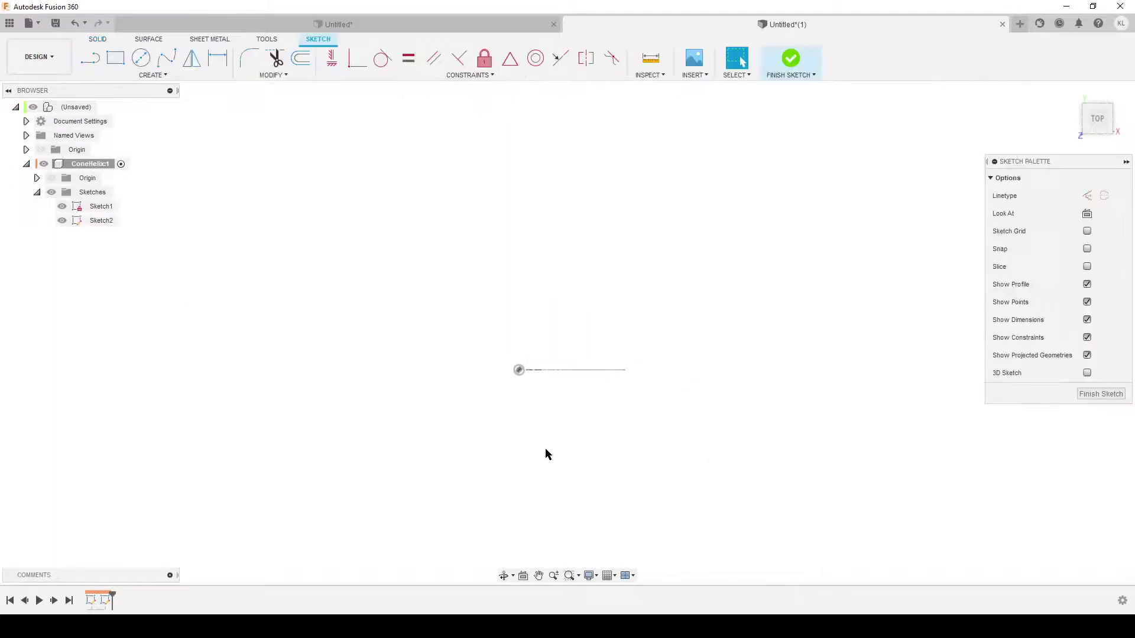
# - Project the profile's bottom corner point and draw an origin-centred circle through it
pyautogui.keyDown('shift'); pyautogui.moveTo(544, 456); pyautogui.dragTo(548, 413, button='middle'); pyautogui.keyUp('shift')
pyautogui.scroll(4, 533, 427)
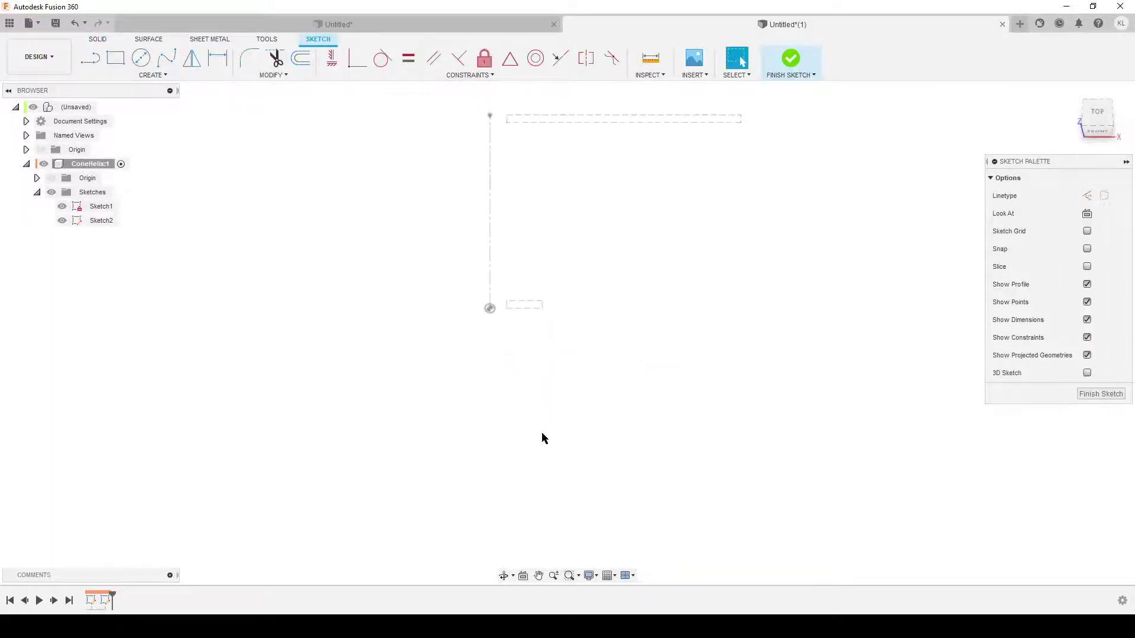
pyautogui.press('p')
pyautogui.click(507, 309)
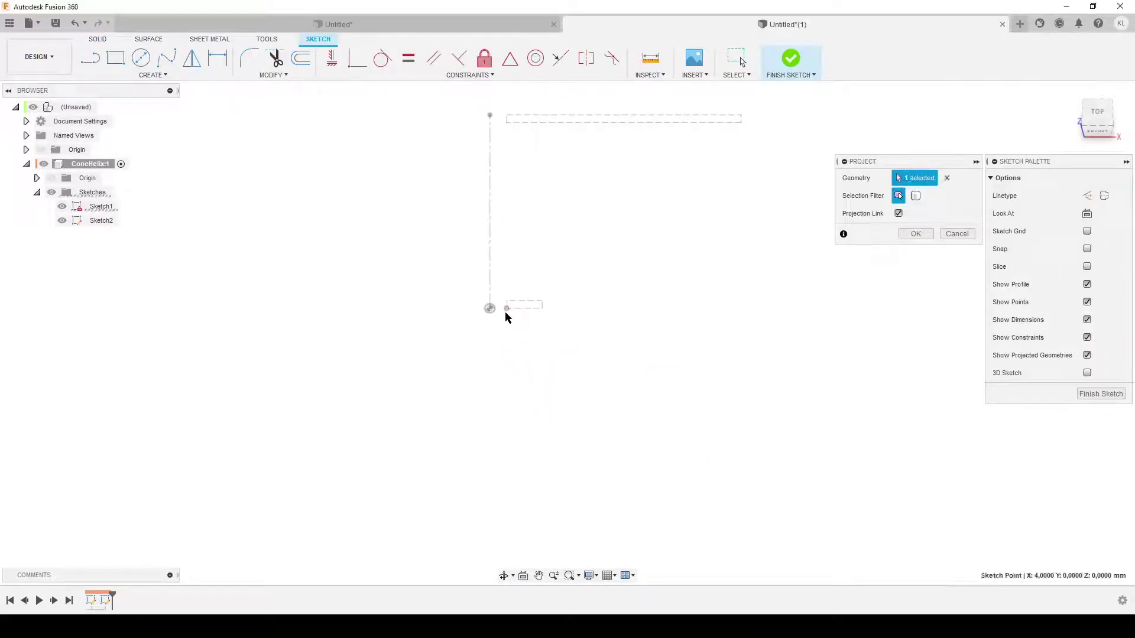
pyautogui.click(918, 234)
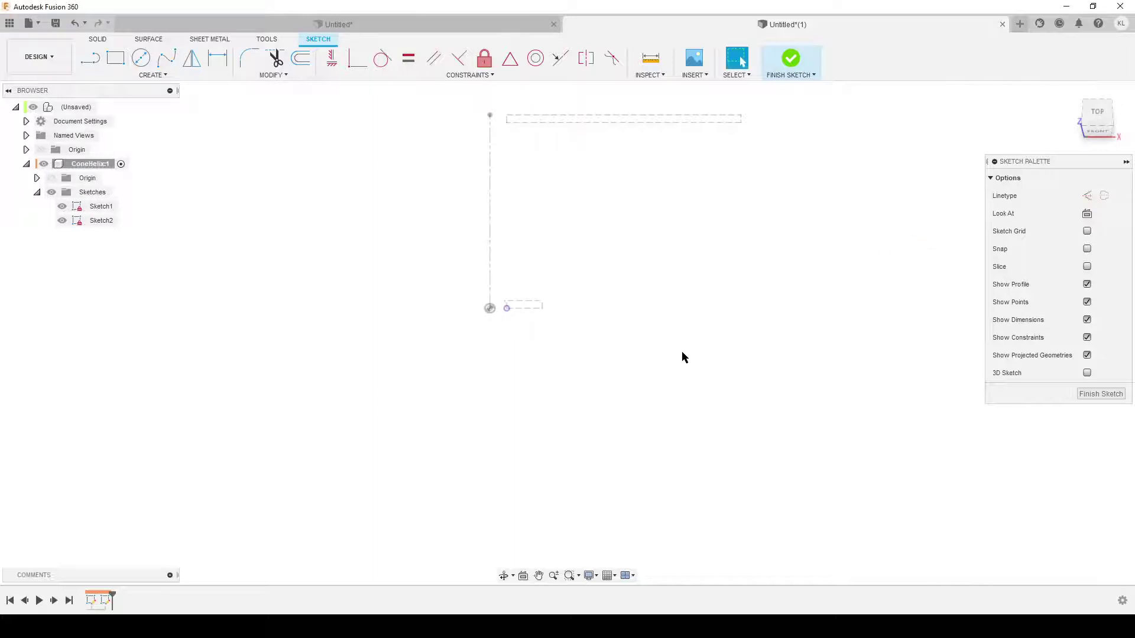
pyautogui.press('c')
pyautogui.click(491, 308)
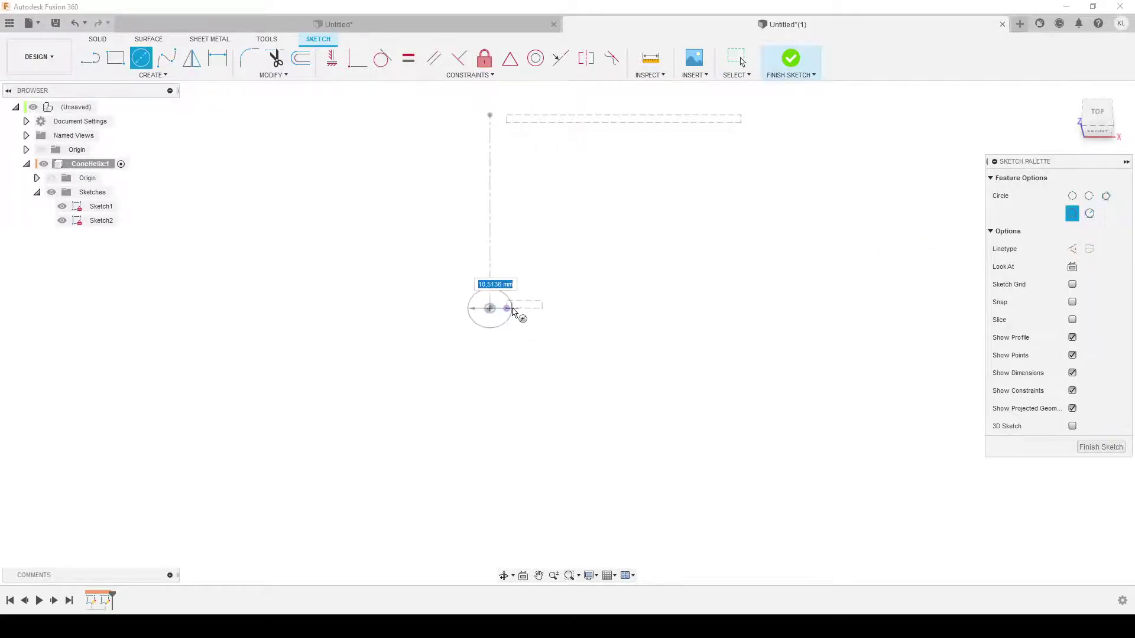
pyautogui.click(509, 310)
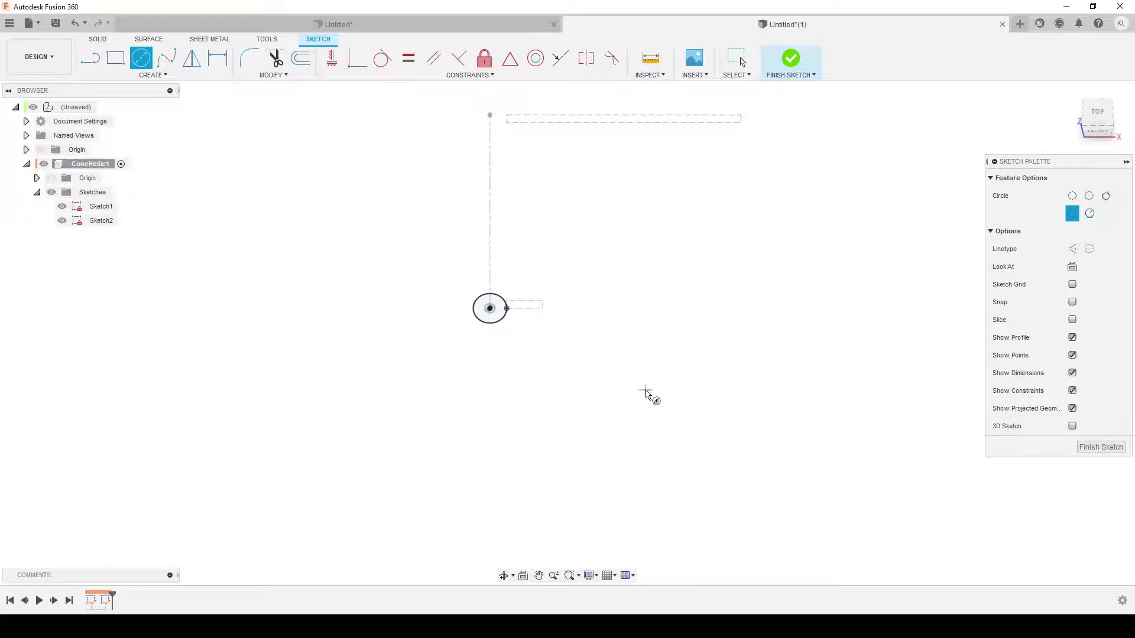
# - Draw a radial line from the projected point out to the right
pyautogui.press('l')
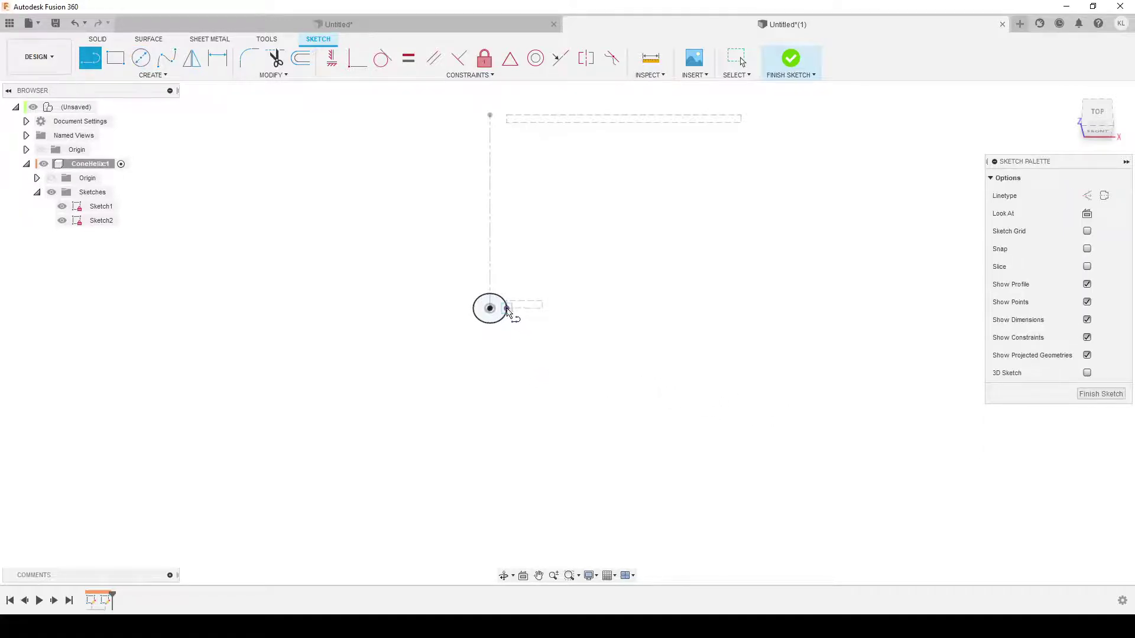
pyautogui.click(507, 308)
pyautogui.moveTo(731, 308); pyautogui.dragTo(793, 315)
pyautogui.press('Escape')
# - Project the dashed outline's top corner point and make the line's far end coincident with it
pyautogui.press('p')
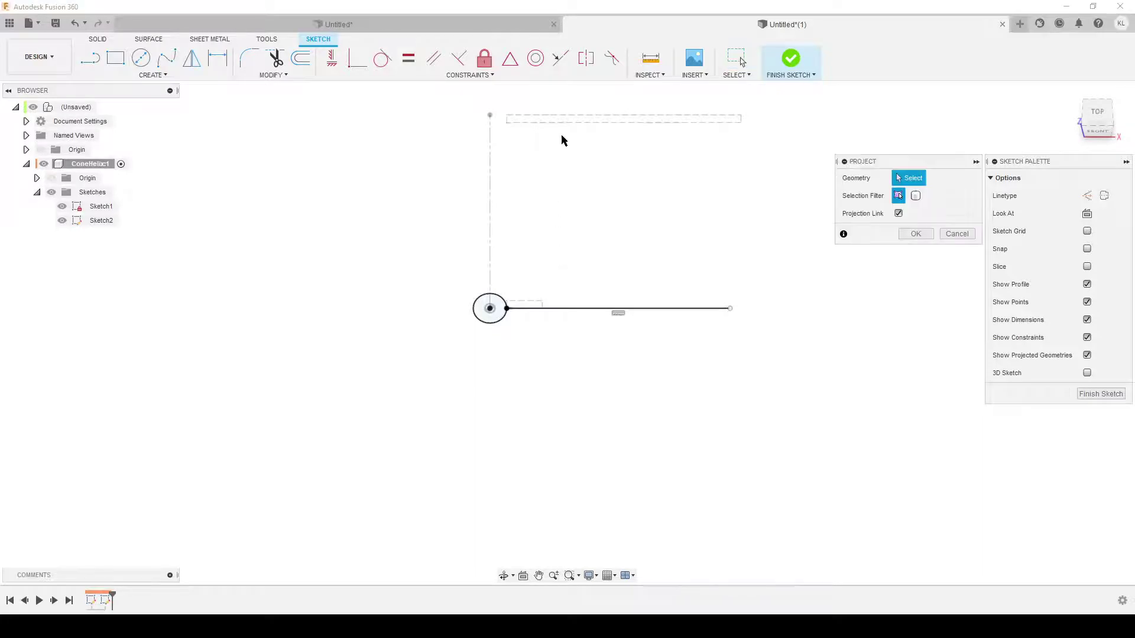
pyautogui.click(742, 123)
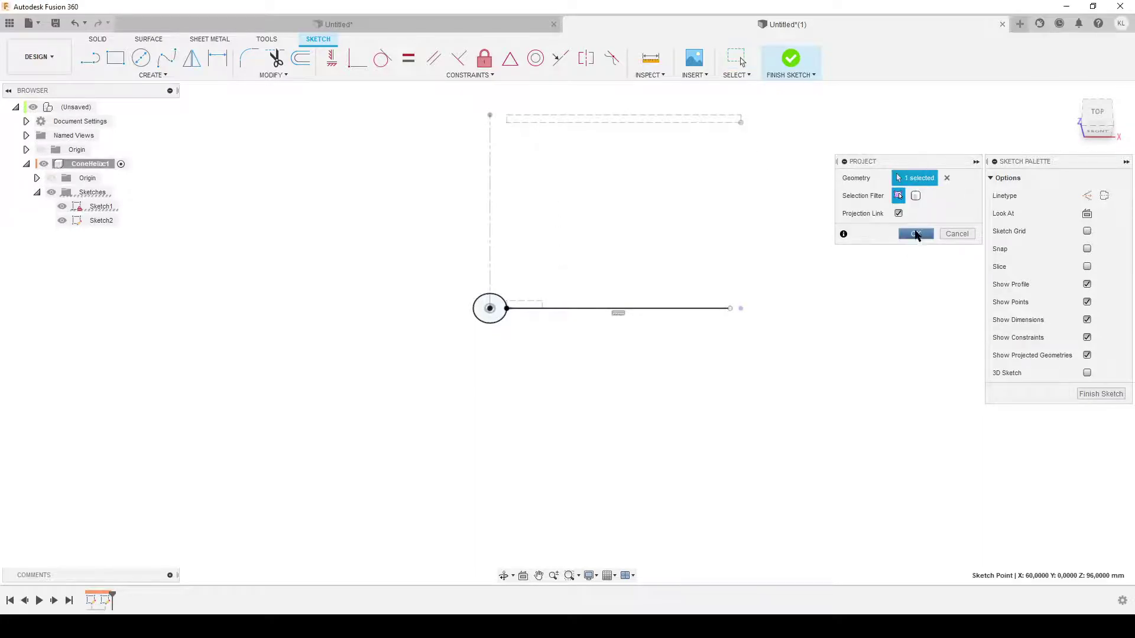
pyautogui.click(916, 234)
pyautogui.click(357, 58)
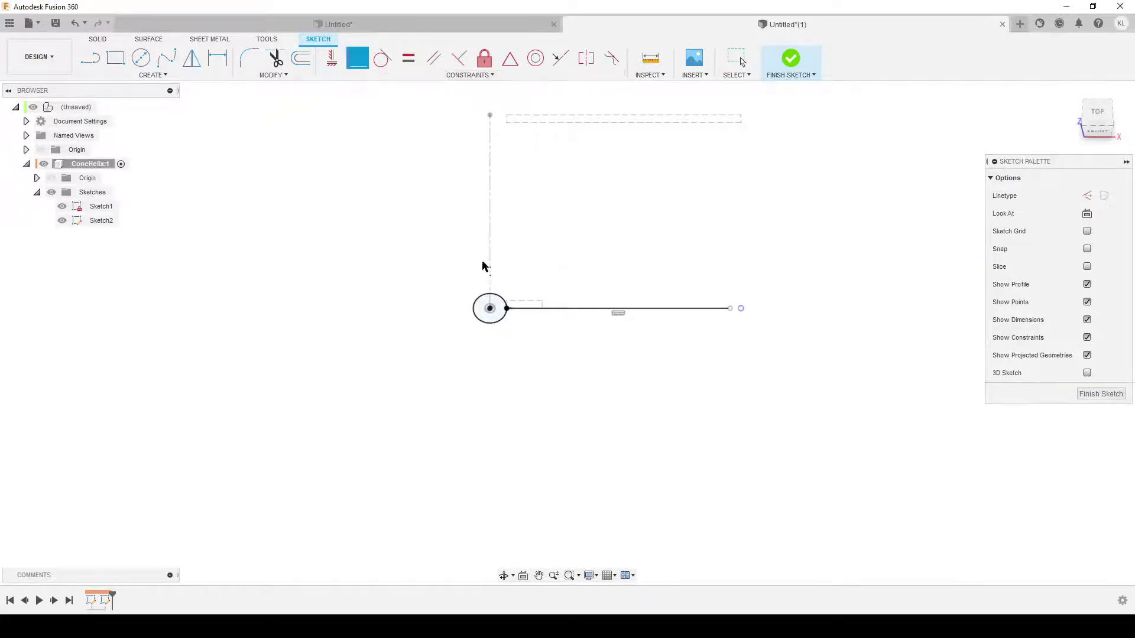
pyautogui.click(740, 308)
pyautogui.click(732, 308)
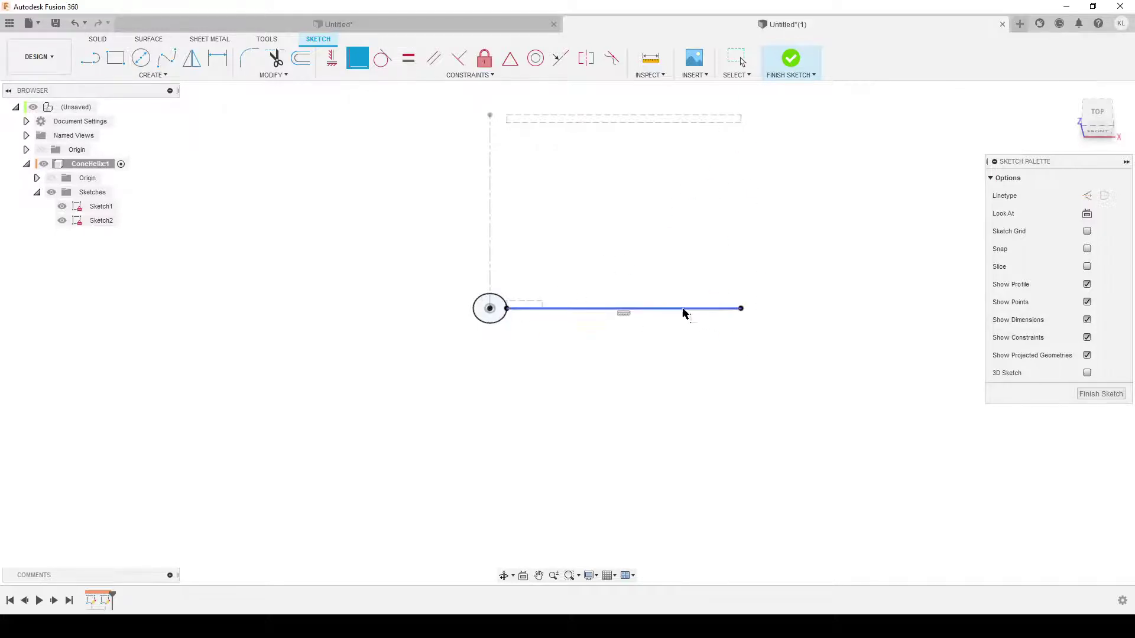
# - Finish Sketch2, start Sketch3 on the front plane, and draw a vertical line up from the origin
pyautogui.click(1101, 394)
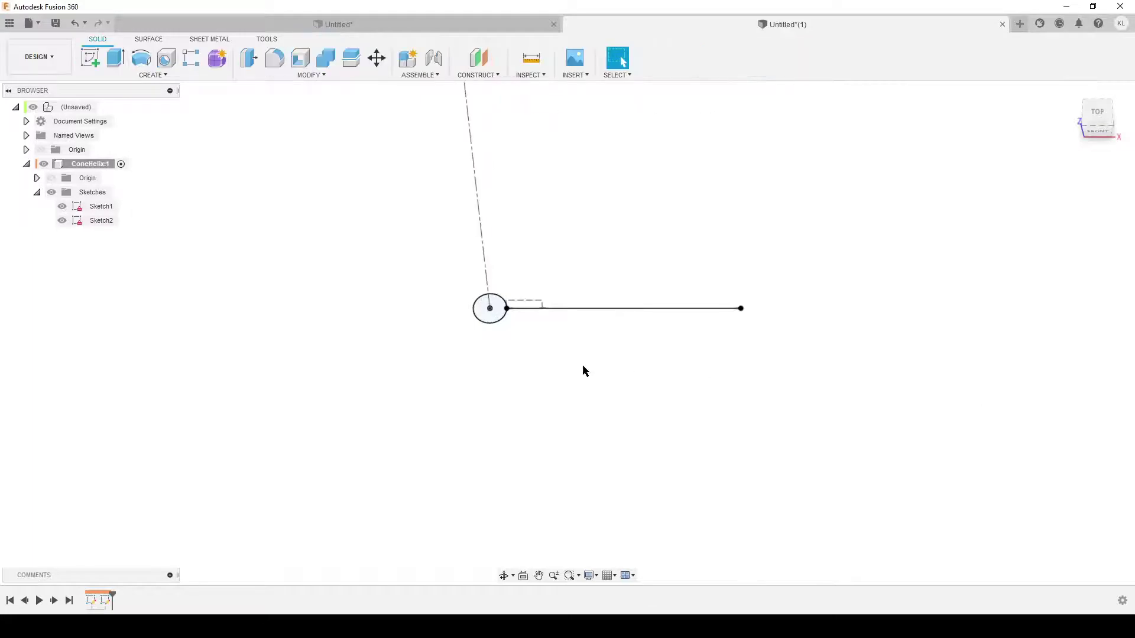
pyautogui.moveTo(620, 393)
pyautogui.keyDown('shift'); pyautogui.mouseDown(button='middle')
pyautogui.moveTo(629, 364)
pyautogui.moveTo(609, 369)
pyautogui.mouseUp(button='middle'); pyautogui.keyUp('shift')
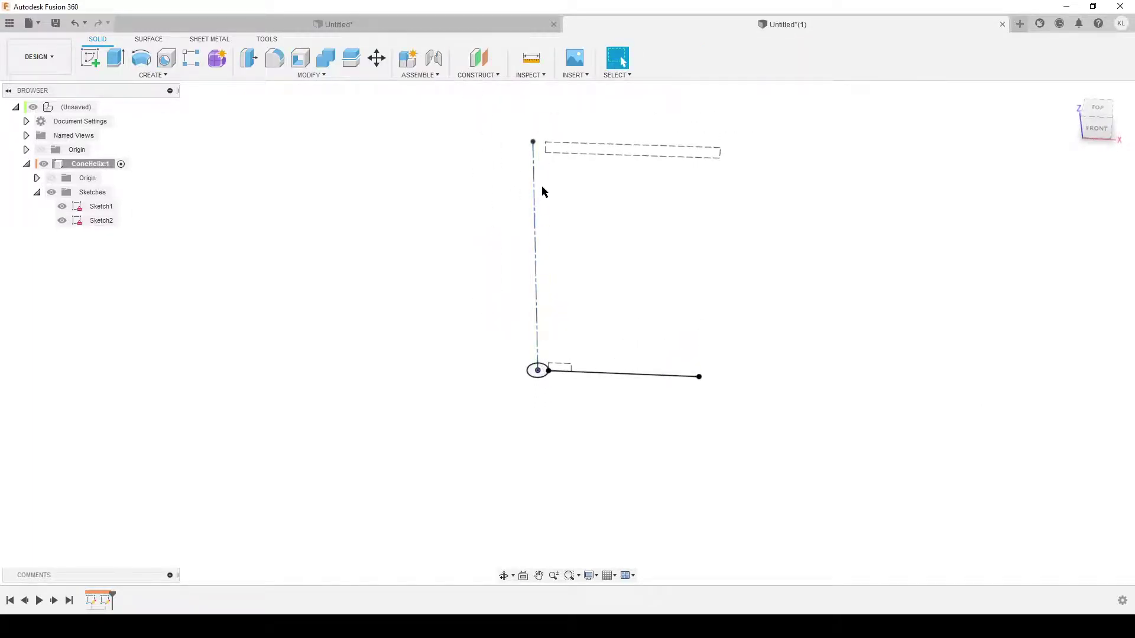
pyautogui.click(89, 59)
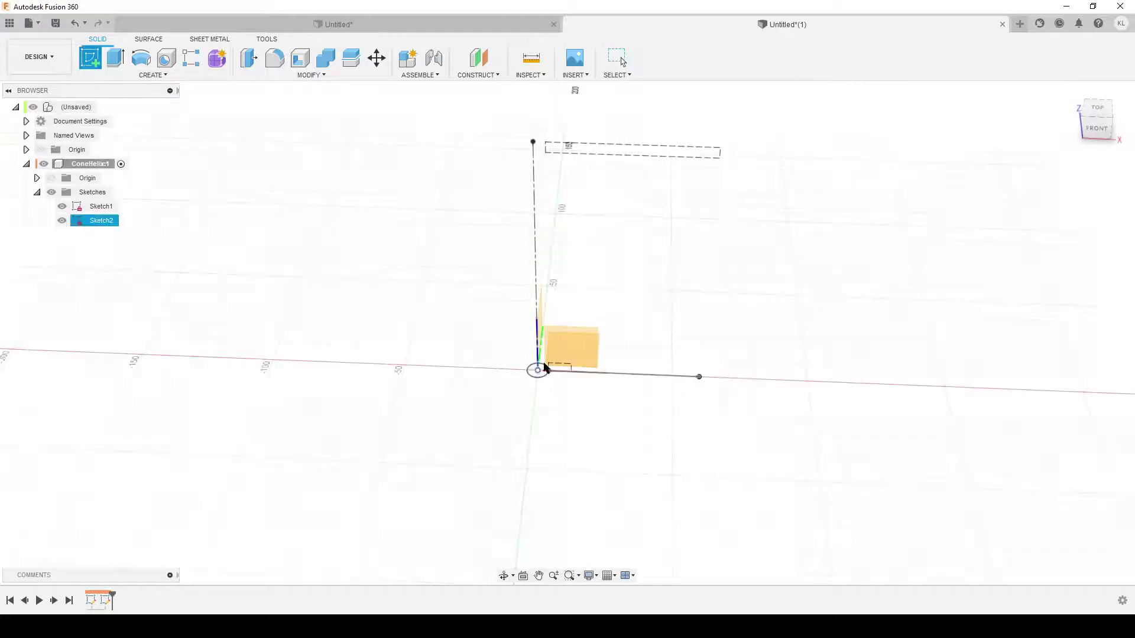
pyautogui.click(579, 342)
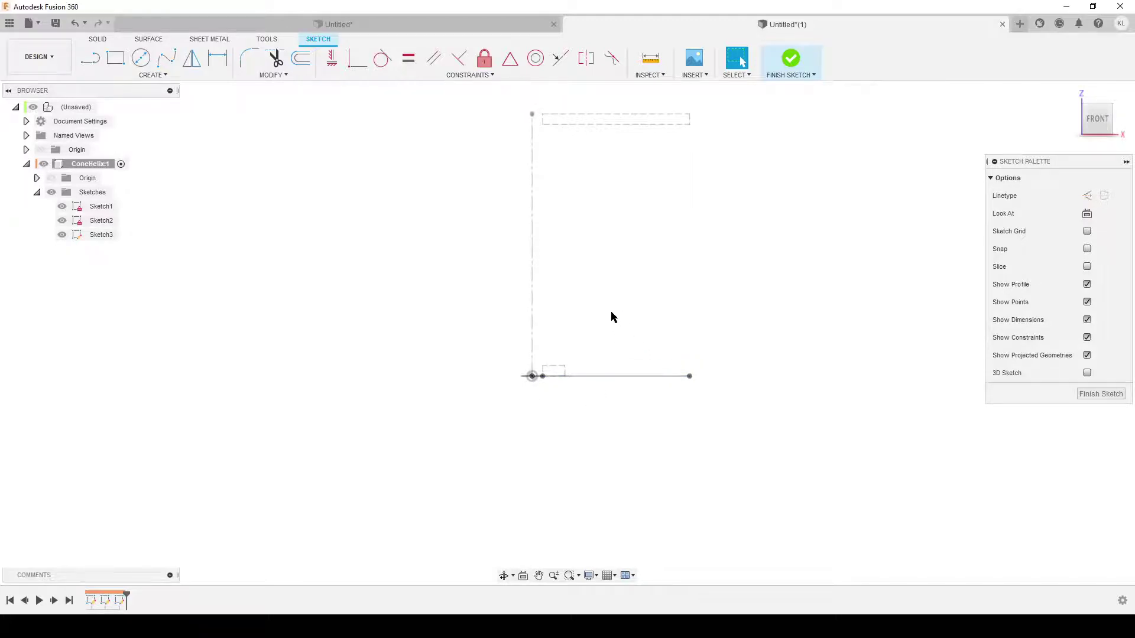
pyautogui.press('l')
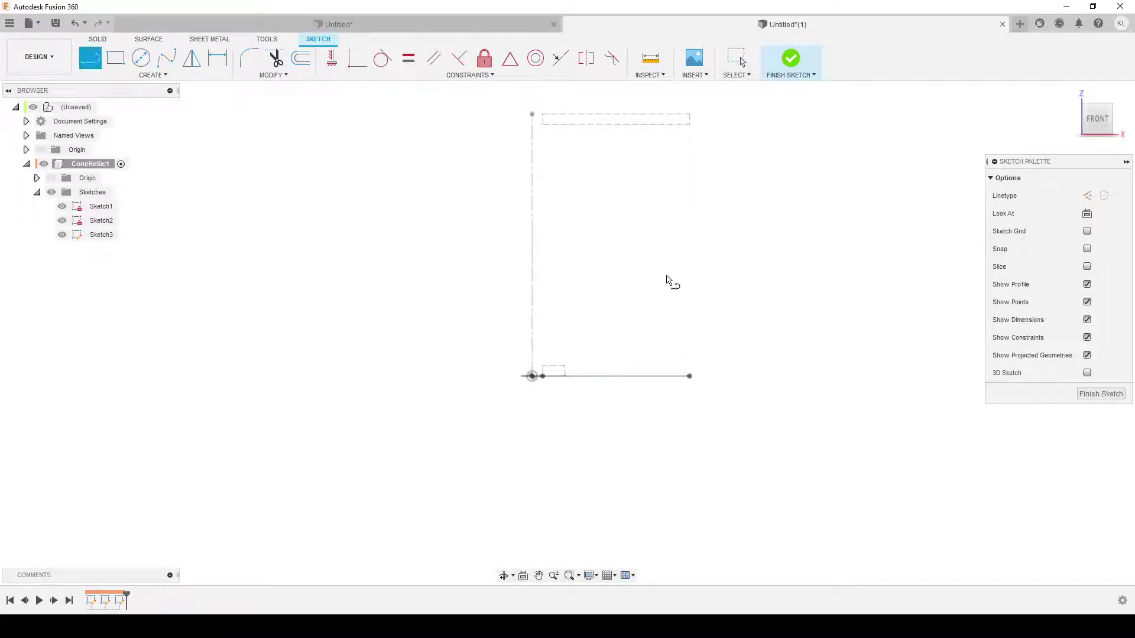
pyautogui.click(532, 373)
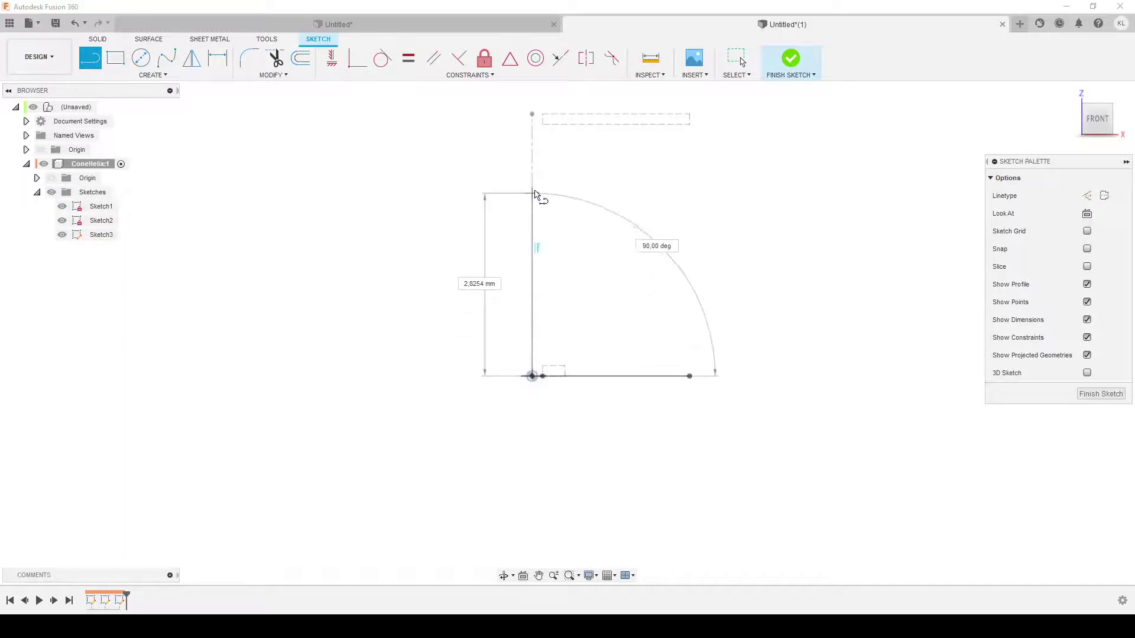
pyautogui.click(532, 163)
pyautogui.press('Escape')
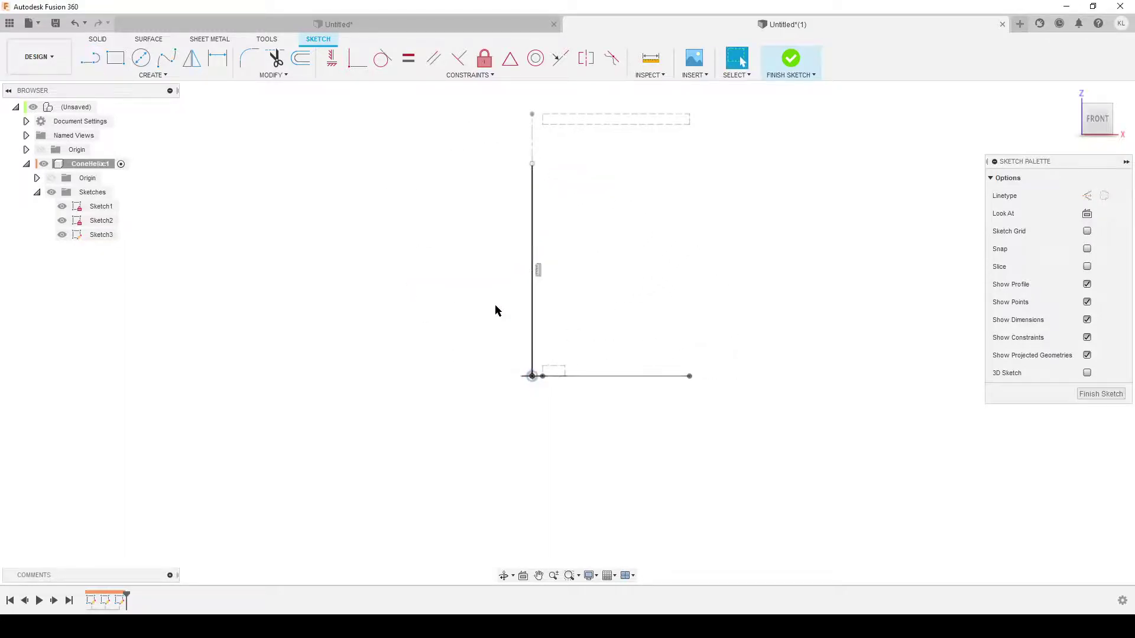
# - Project the top corner and base points, then level the line's top end with the top point
pyautogui.press('p')
pyautogui.click(690, 125)
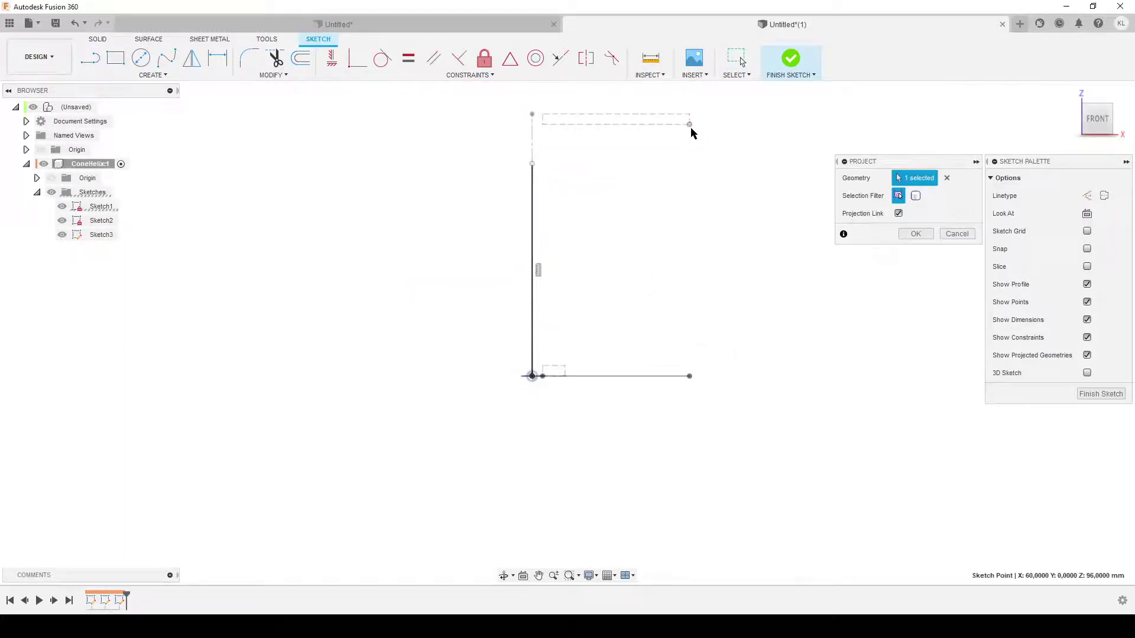
pyautogui.click(565, 377)
pyautogui.click(917, 235)
pyautogui.click(331, 58)
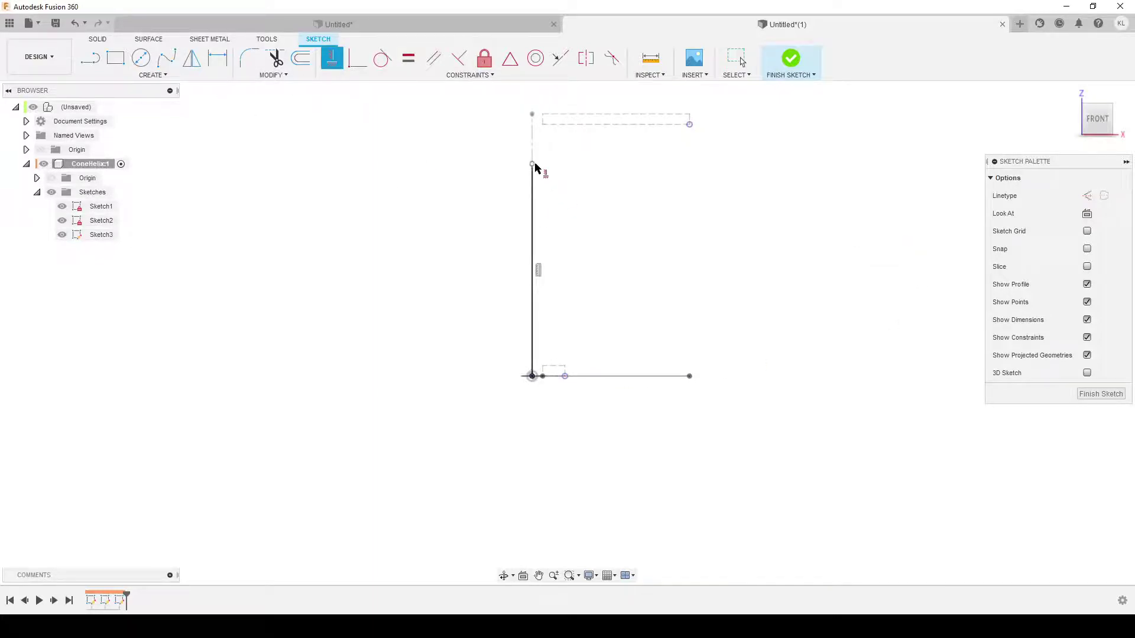
pyautogui.click(532, 164)
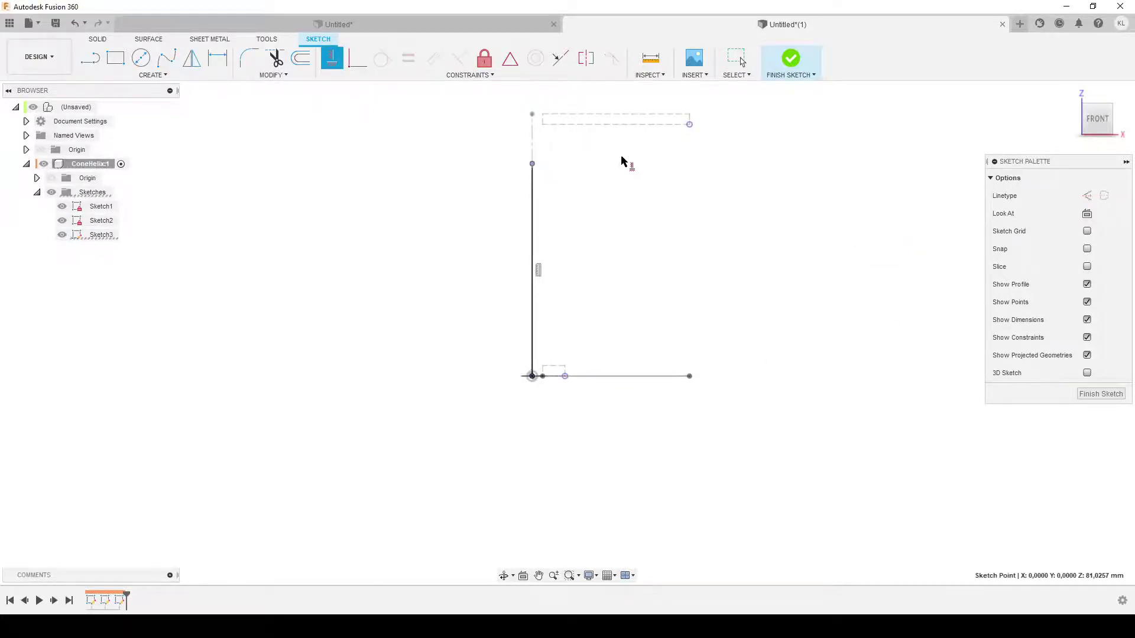
pyautogui.click(690, 124)
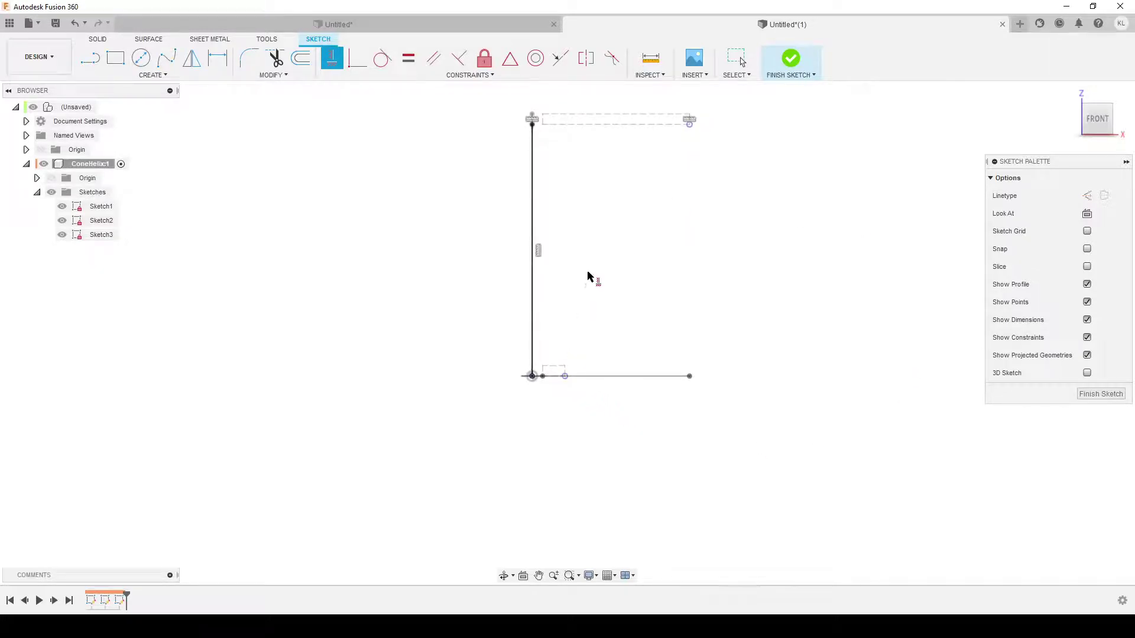
pyautogui.click(427, 24)
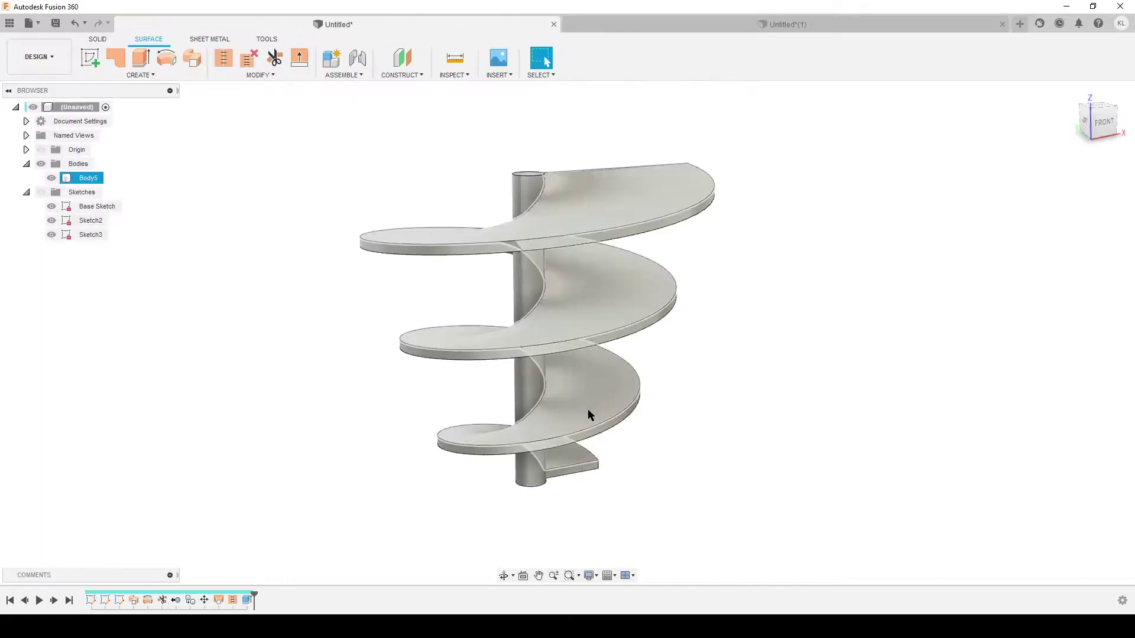
pyautogui.keyDown('shift'); pyautogui.moveTo(667, 370); pyautogui.dragTo(605, 184, button='middle'); pyautogui.keyUp('shift')
pyautogui.click(687, 21)
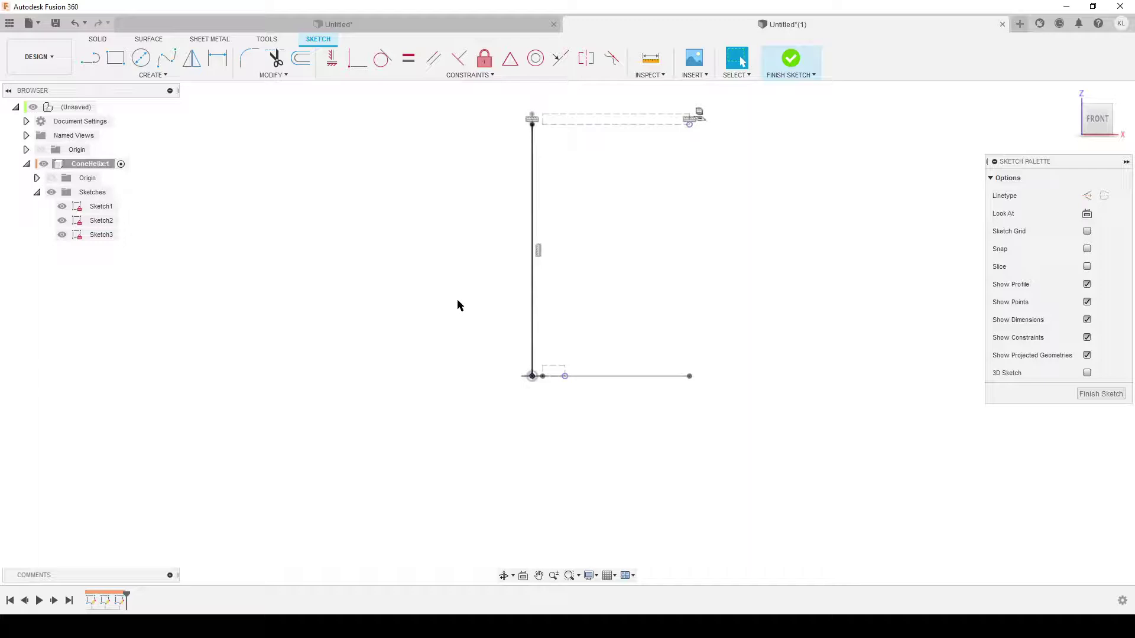
# - Draw a slanted line from the projected base point to the top outer corner
pyautogui.click(93, 63)
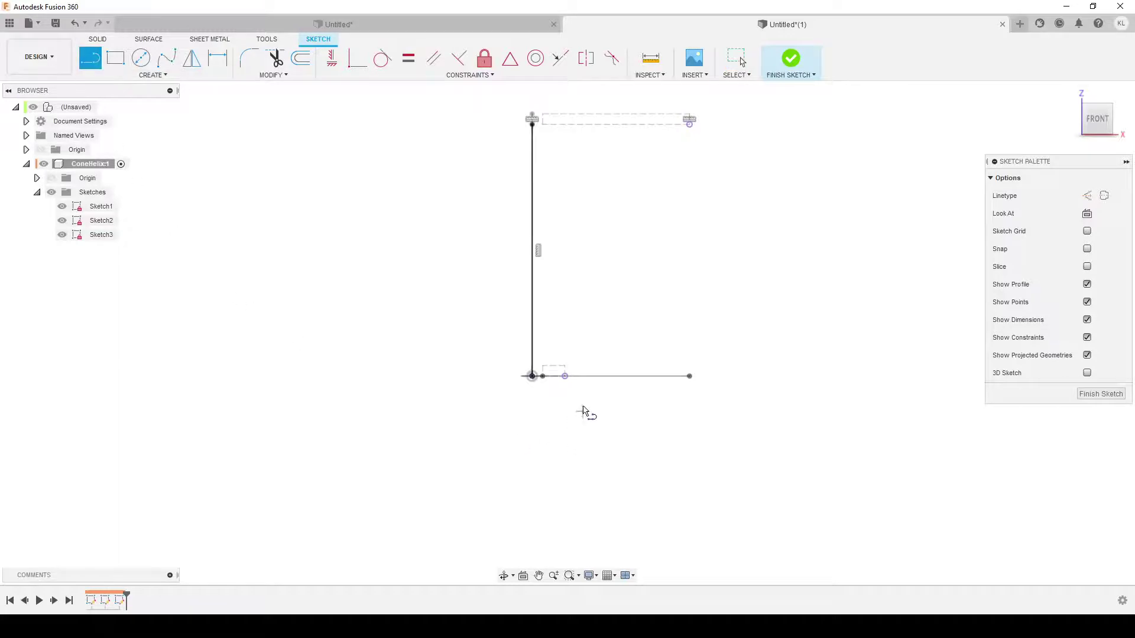
pyautogui.click(565, 376)
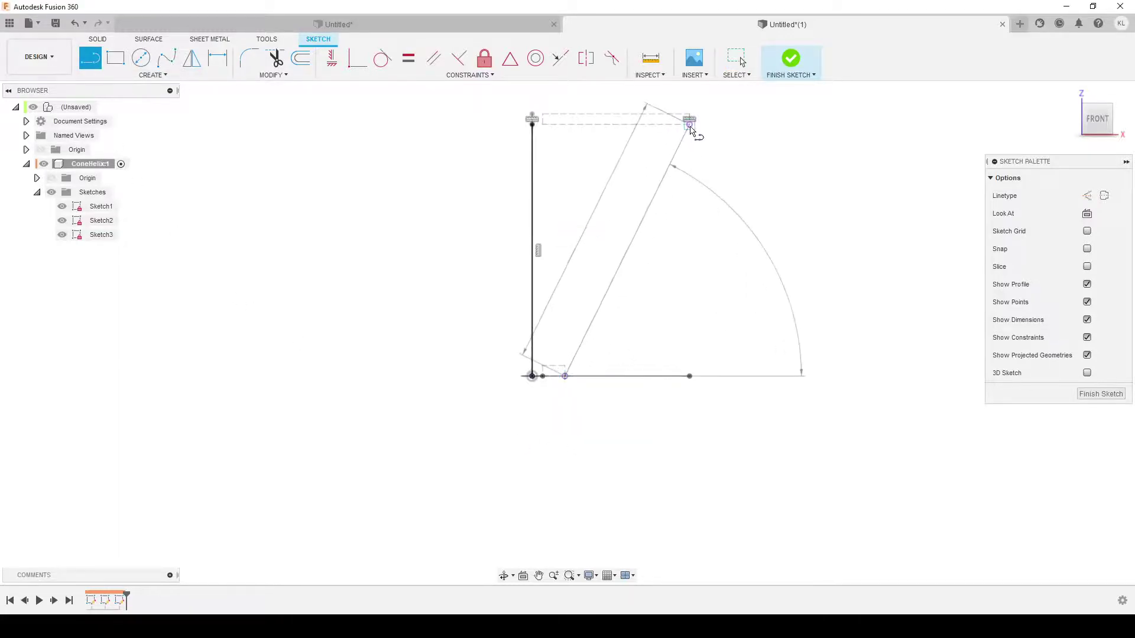
pyautogui.click(689, 124)
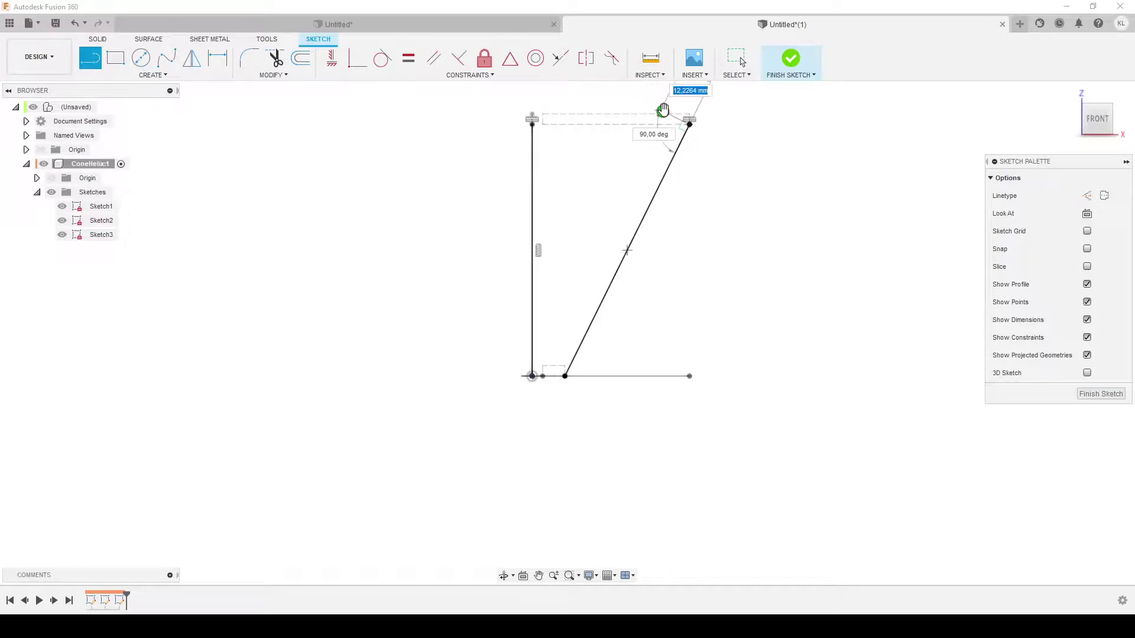
pyautogui.press('Escape')
# - Finish Sketch3 and hide Sketch1
pyautogui.click(1099, 394)
pyautogui.moveTo(768, 399)
pyautogui.keyDown('shift'); pyautogui.mouseDown(button='middle')
pyautogui.moveTo(720, 401)
pyautogui.moveTo(707, 436)
pyautogui.moveTo(638, 414)
pyautogui.mouseUp(button='middle'); pyautogui.keyUp('shift')
pyautogui.press('Escape')
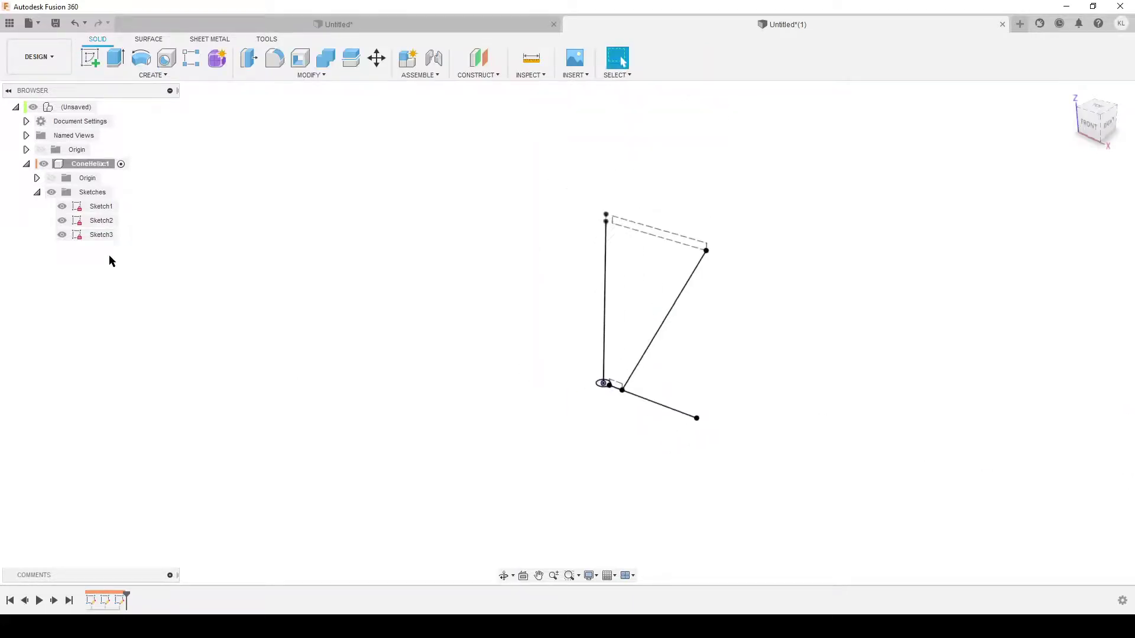
pyautogui.click(62, 206)
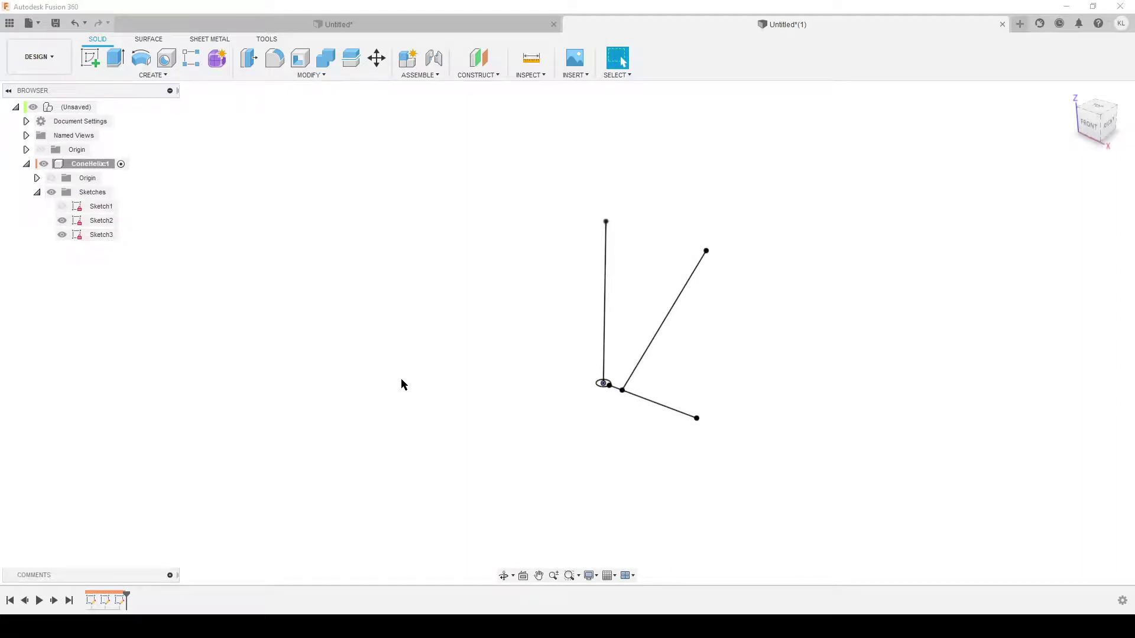
# - Set up a surface Sweep with the horizontal line as profile and the vertical line as path
pyautogui.write('s')
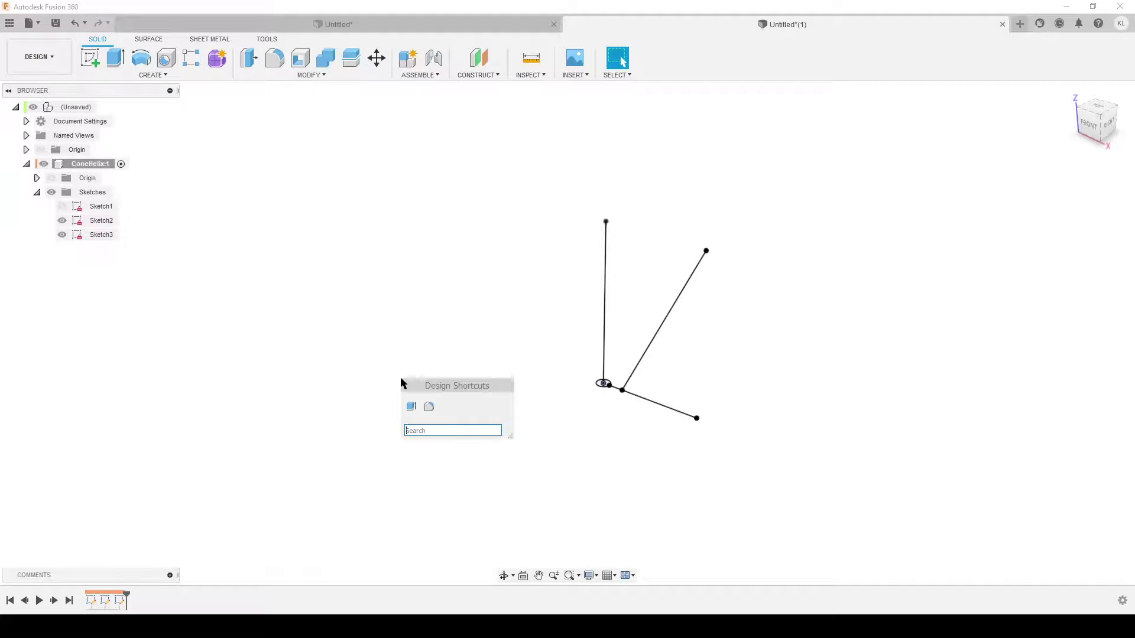
pyautogui.write('sw')
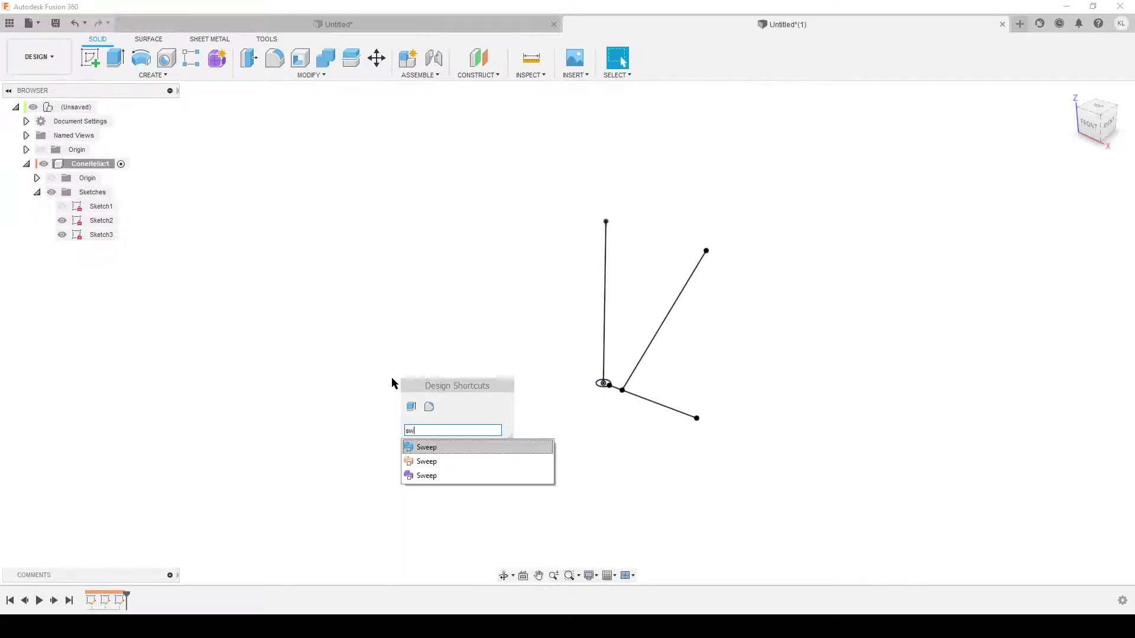
pyautogui.click(424, 462)
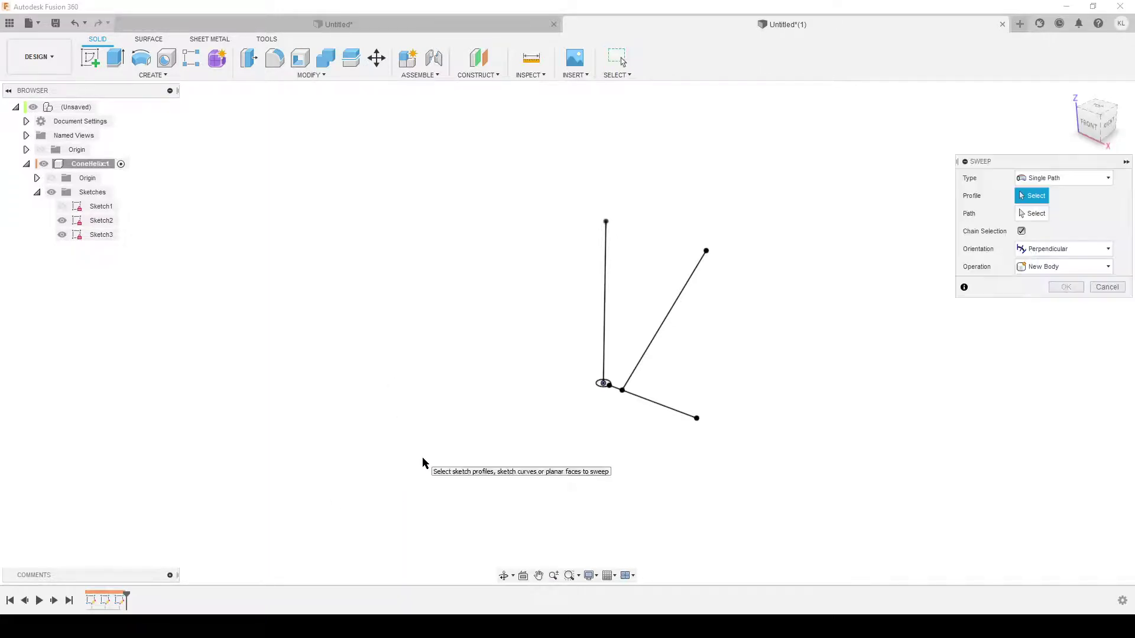
pyautogui.click(149, 40)
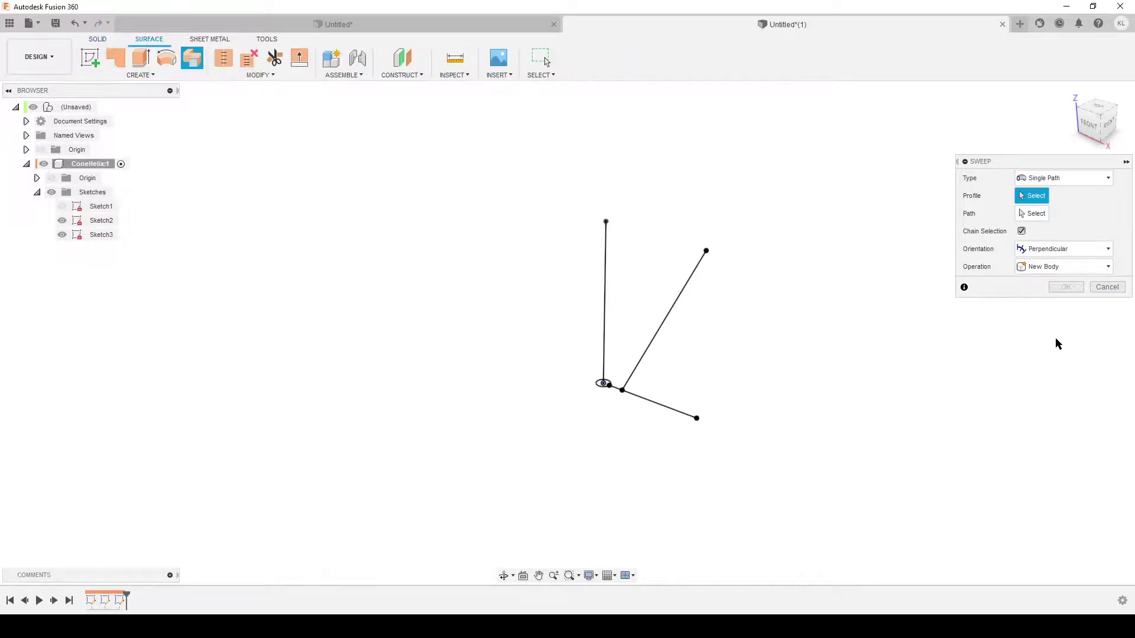
pyautogui.click(663, 410)
pyautogui.click(1034, 215)
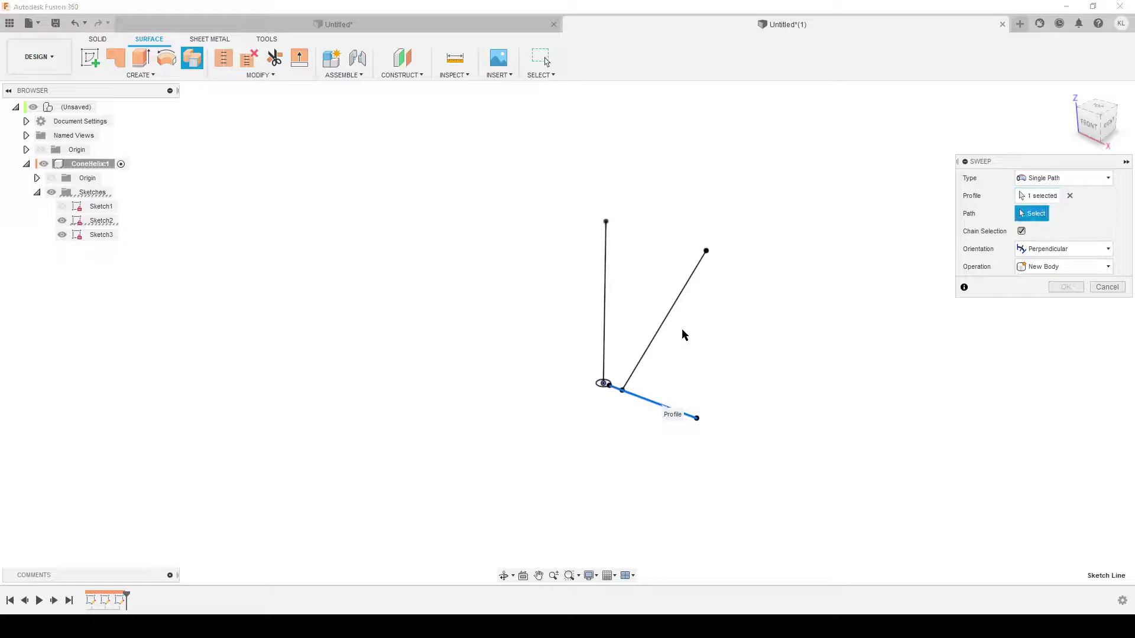
pyautogui.click(607, 259)
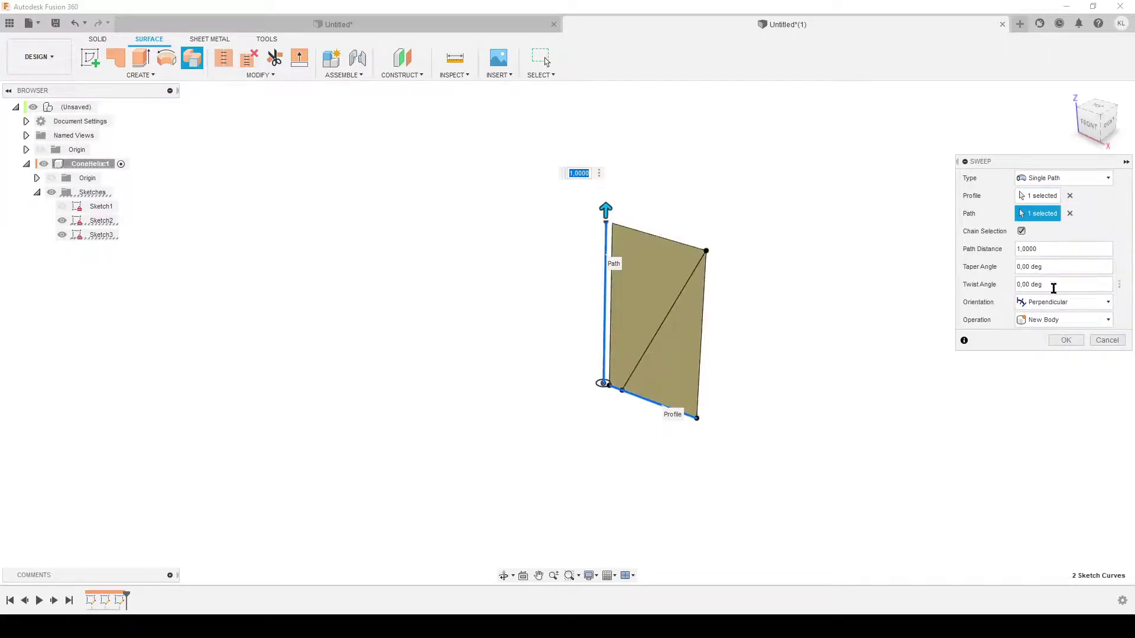
pyautogui.click(1051, 284)
pyautogui.doubleClick(1051, 284)
pyautogui.hotkey('alt', 'Tab')
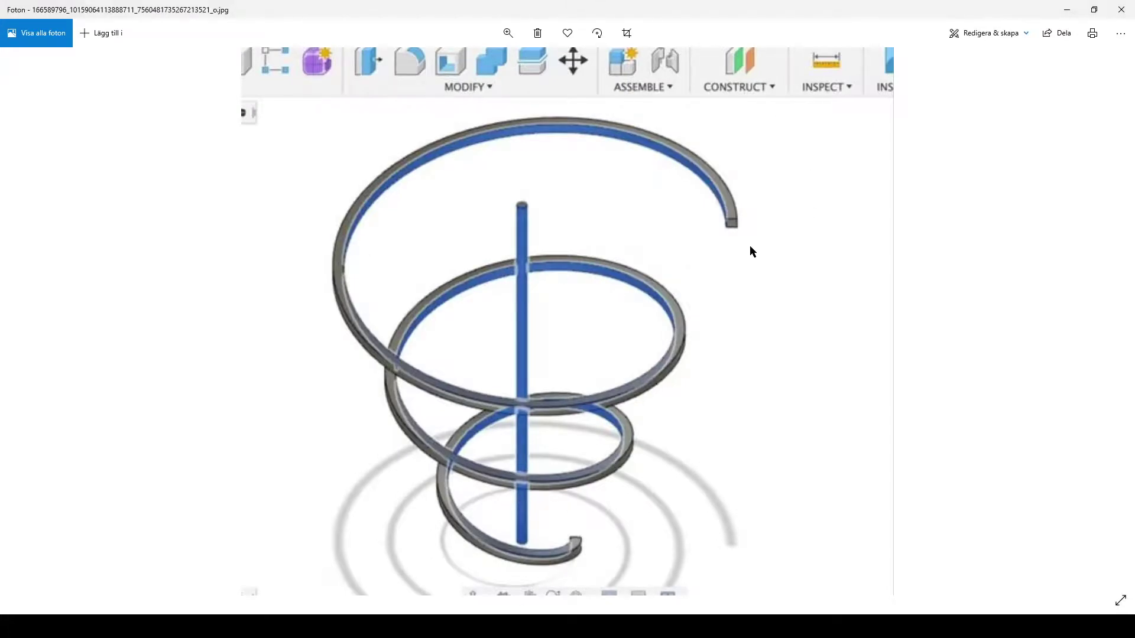
# - Set the sweep twist angle to -360*3 for three turns and apply it
pyautogui.hotkey('alt', 'Tab')
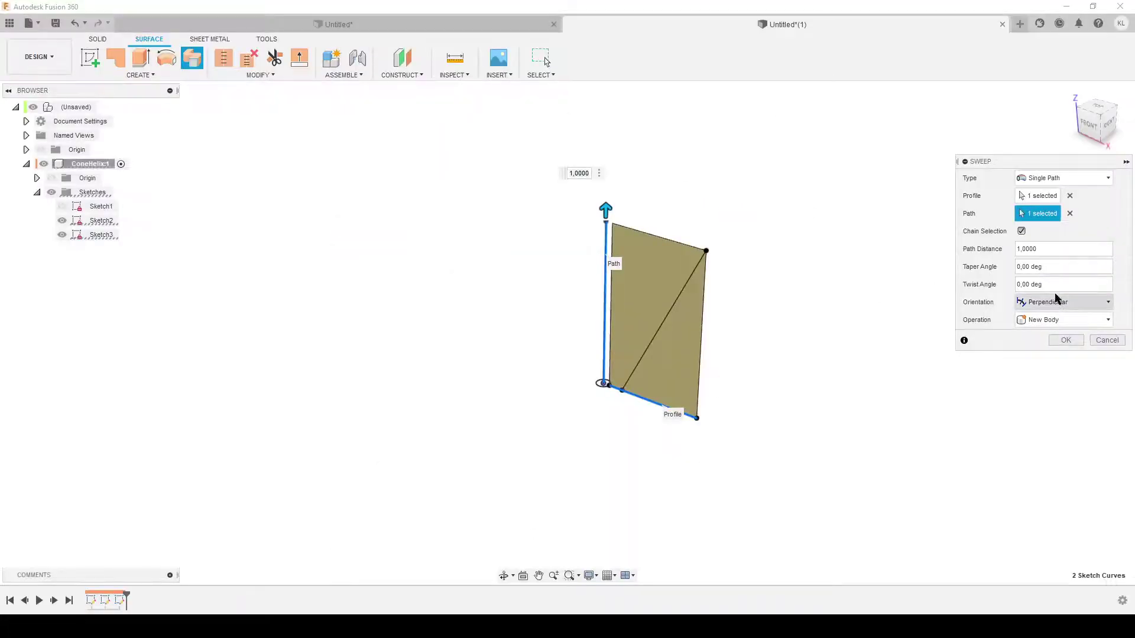
pyautogui.write('360*3')
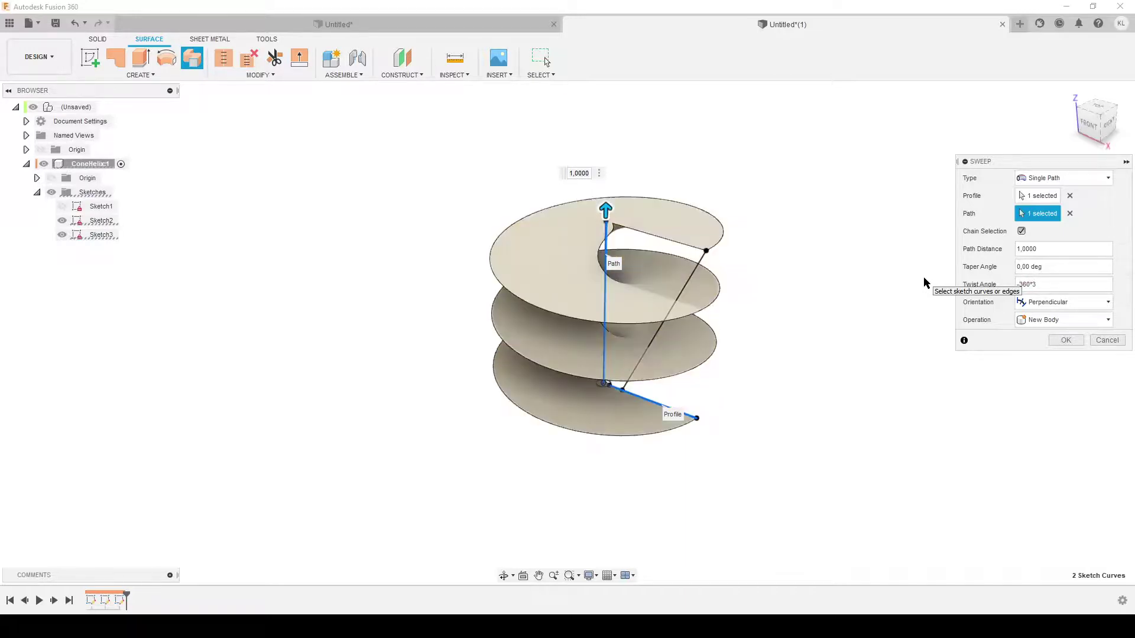
pyautogui.click(1063, 343)
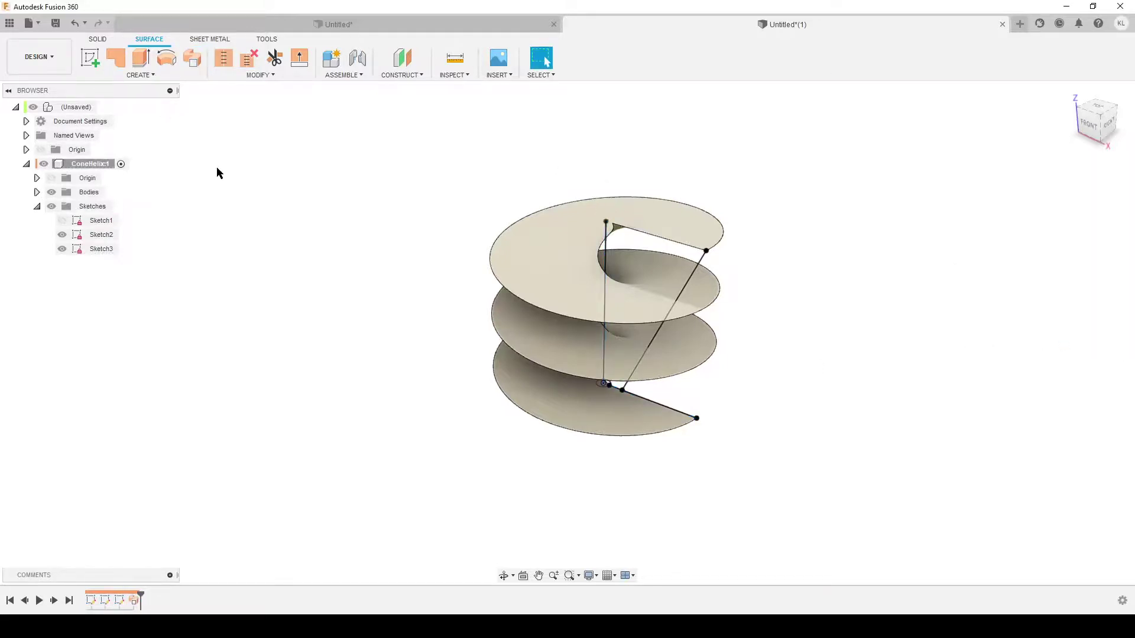
# - Revolve the slanted line 360° around the vertical line into a cone surface
pyautogui.click(140, 76)
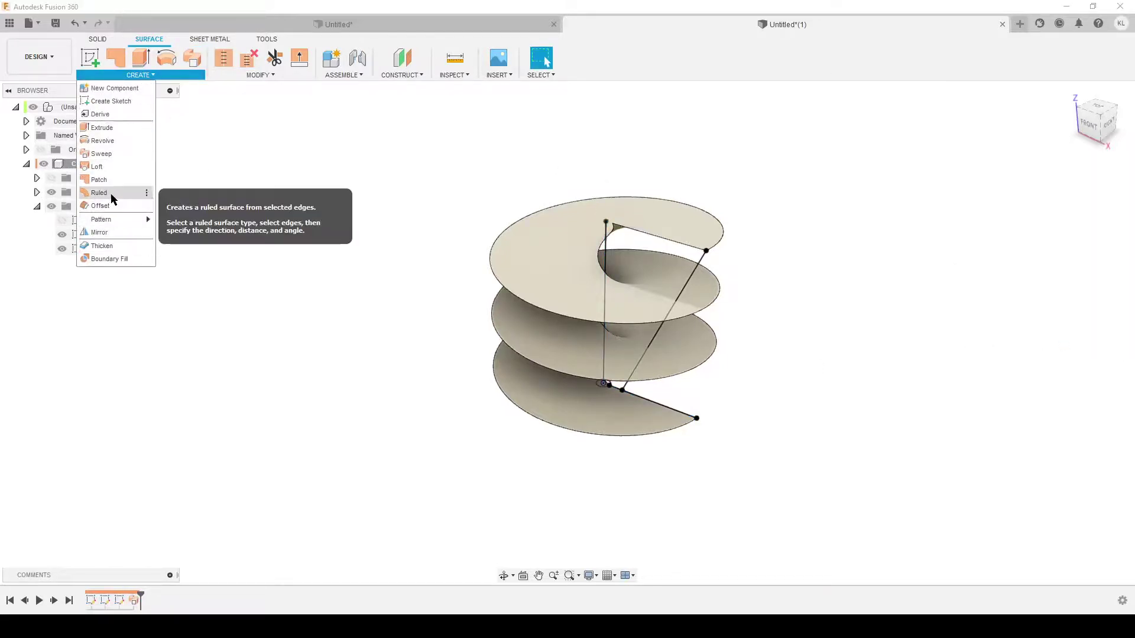
pyautogui.click(109, 142)
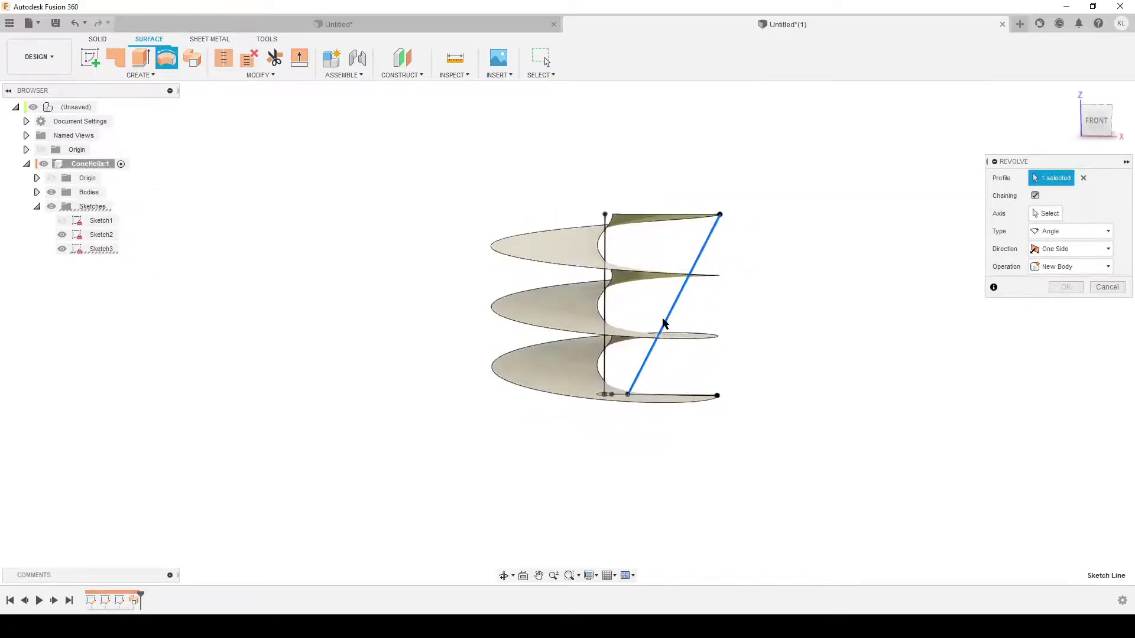
pyautogui.click(1057, 214)
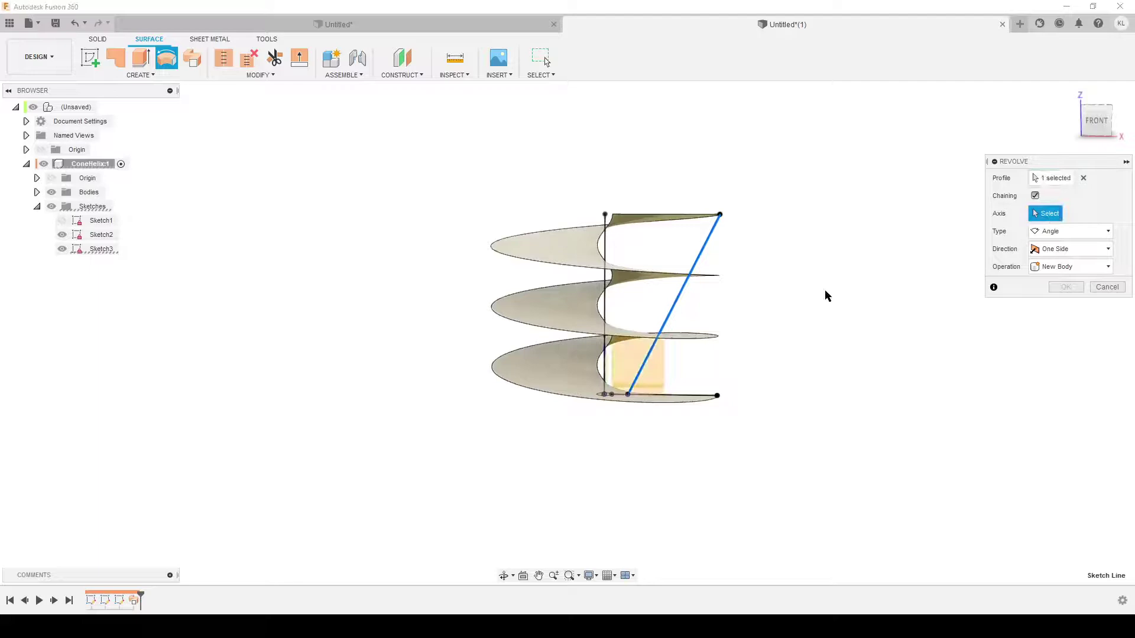
pyautogui.click(612, 300)
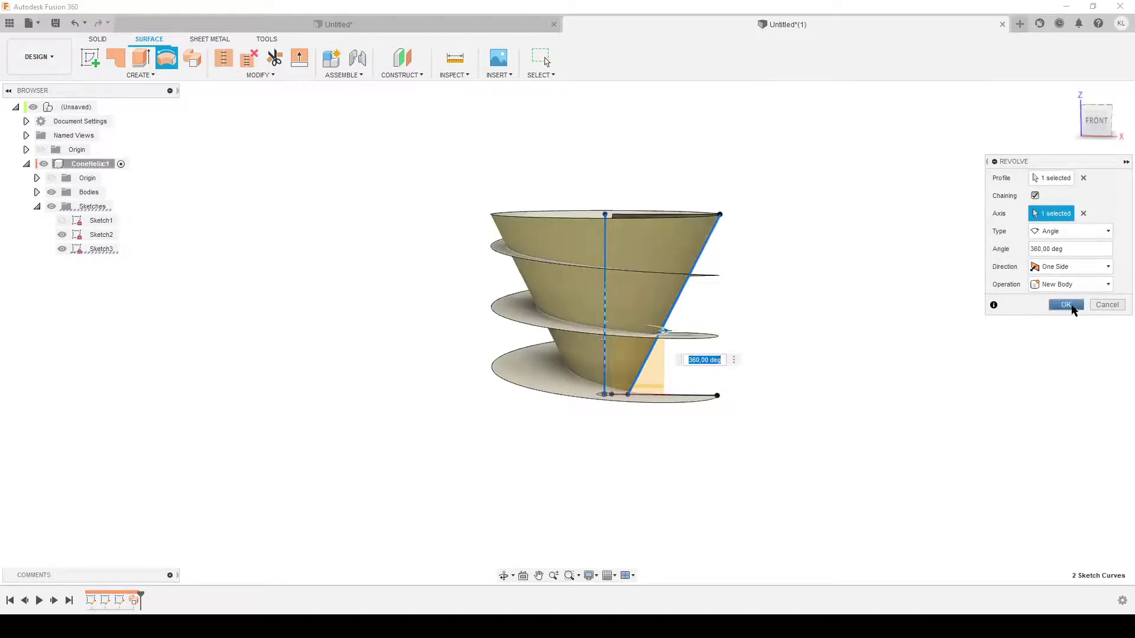
pyautogui.click(1067, 305)
pyautogui.click(275, 57)
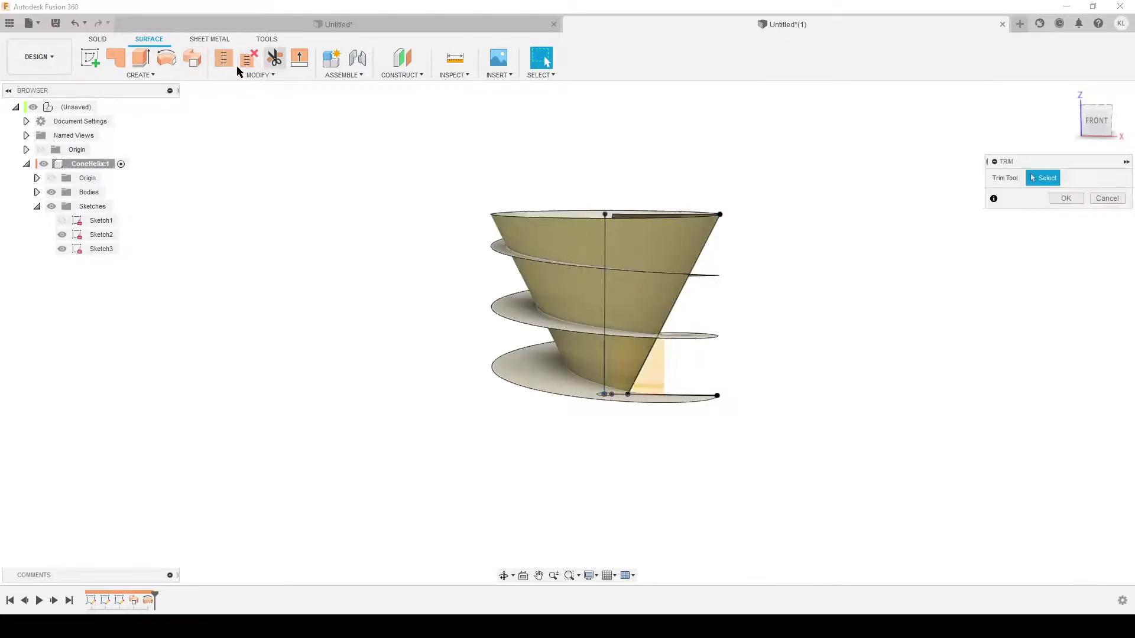
# - Trim the helix surface with the cone, removing the outer helix piece
pyautogui.keyDown('shift'); pyautogui.moveTo(612, 246); pyautogui.dragTo(904, 322, button='middle'); pyautogui.keyUp('shift')
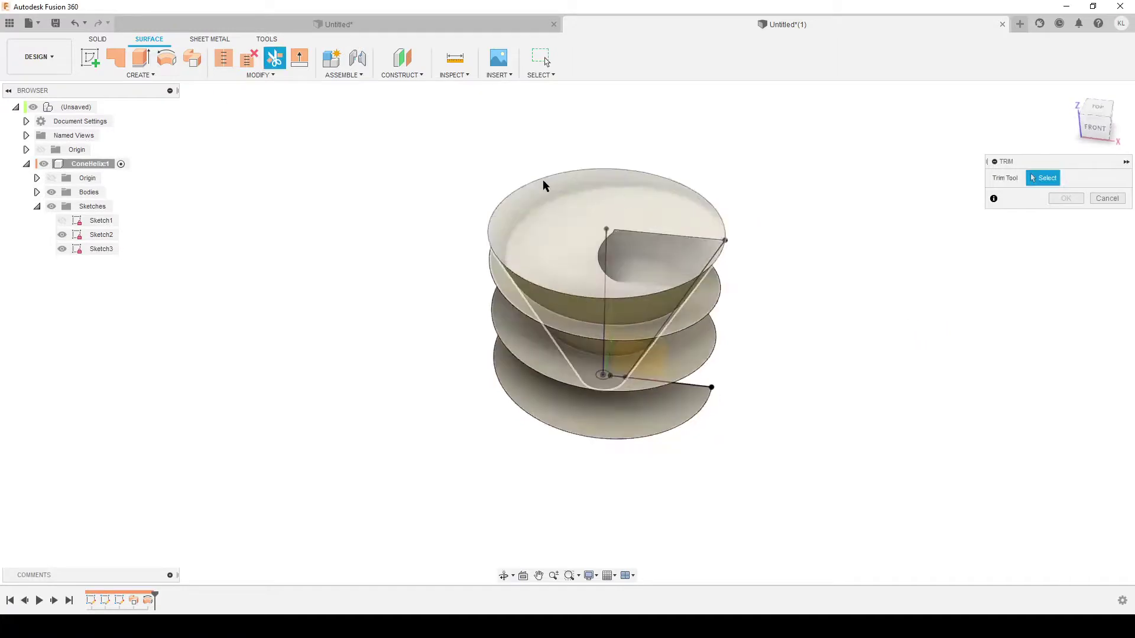
pyautogui.click(656, 337)
pyautogui.click(666, 425)
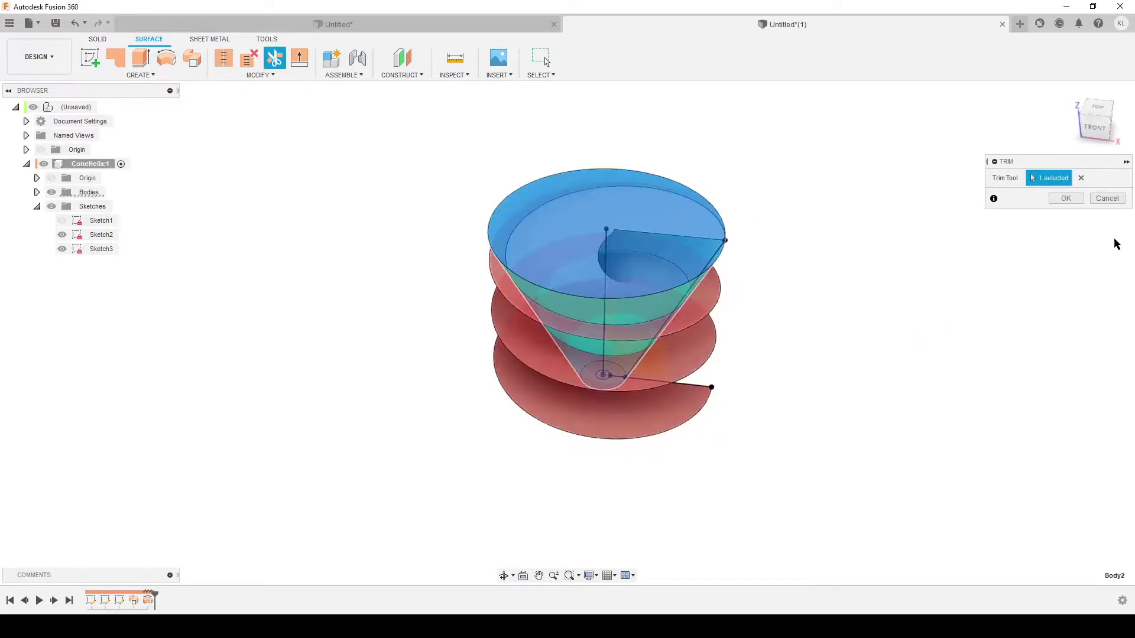
pyautogui.click(1065, 198)
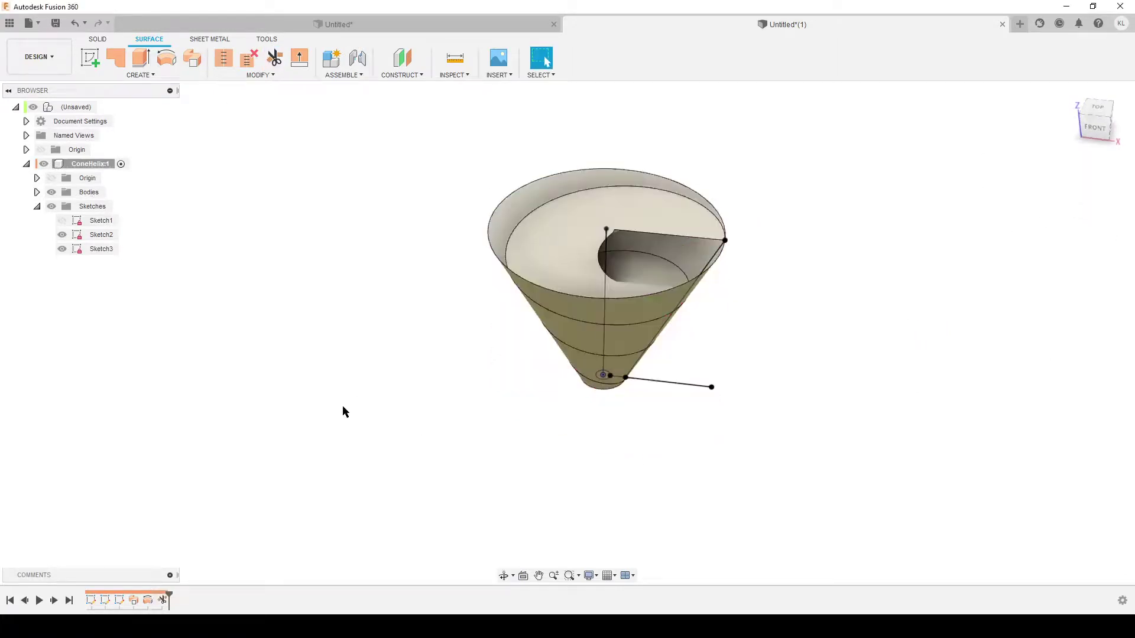
# - Remove the cone body Body2
pyautogui.click(36, 193)
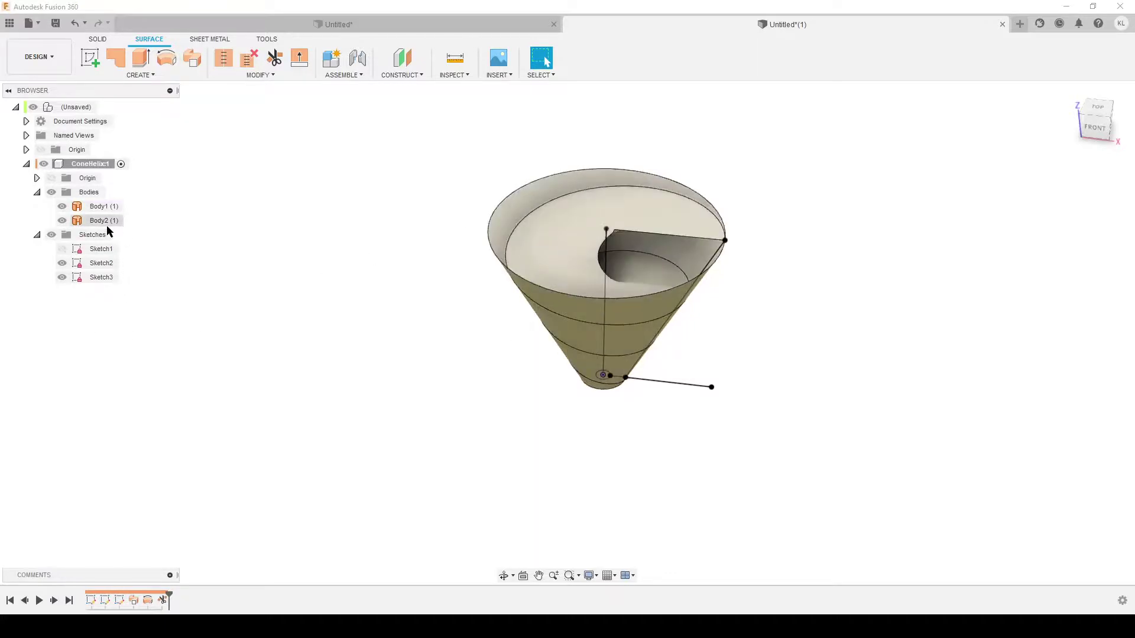
pyautogui.rightClick(91, 222)
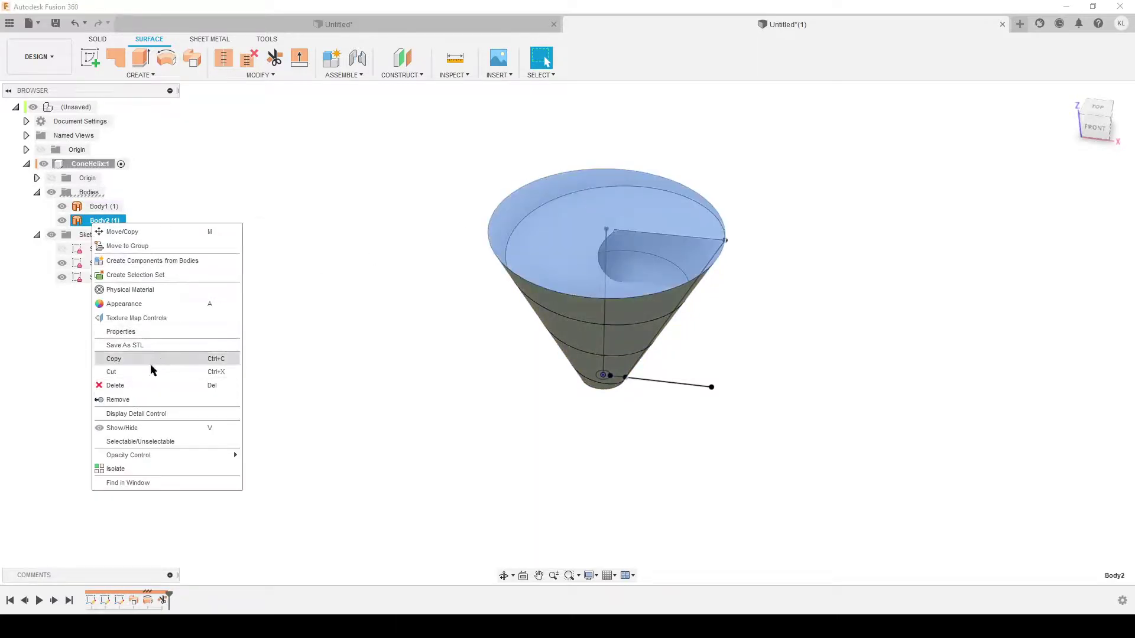
pyautogui.click(121, 400)
# - Hide Sketch2 and Sketch3 and inspect the tapered blade
pyautogui.moveTo(450, 379)
pyautogui.keyDown('shift'); pyautogui.mouseDown(button='middle')
pyautogui.moveTo(471, 385)
pyautogui.moveTo(429, 384)
pyautogui.mouseUp(button='middle'); pyautogui.keyUp('shift')
pyautogui.click(59, 237)
pyautogui.click(506, 324)
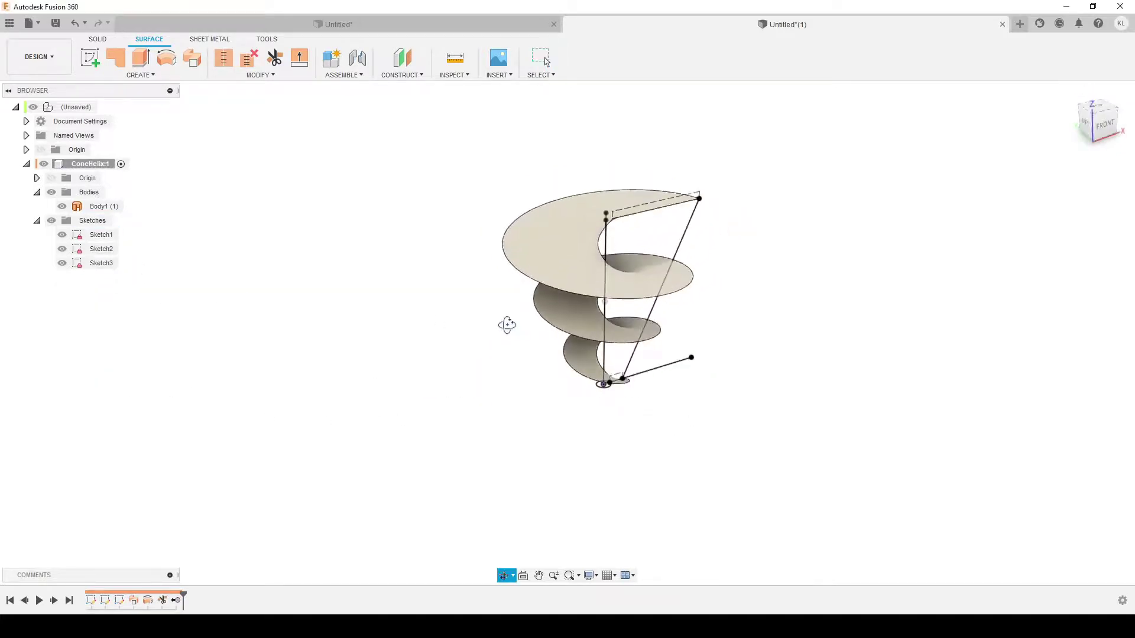
pyautogui.keyDown('shift'); pyautogui.moveTo(506, 325); pyautogui.dragTo(321, 319, button='middle'); pyautogui.keyUp('shift')
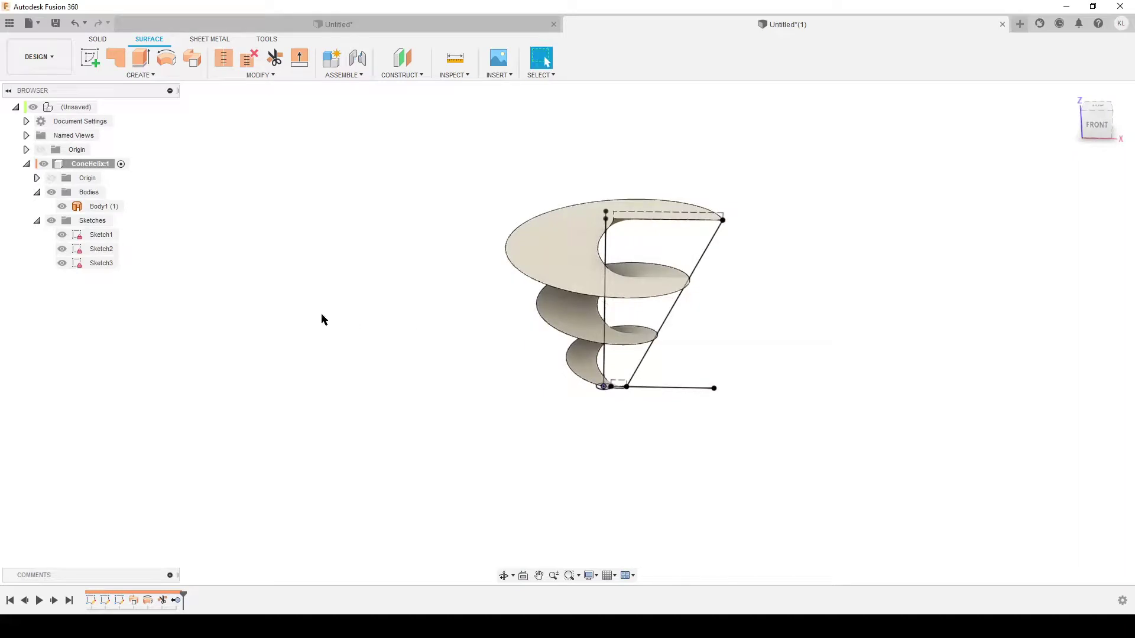
pyautogui.click(62, 249)
pyautogui.click(62, 263)
pyautogui.keyDown('shift'); pyautogui.moveTo(213, 313); pyautogui.dragTo(284, 317, button='middle'); pyautogui.keyUp('shift')
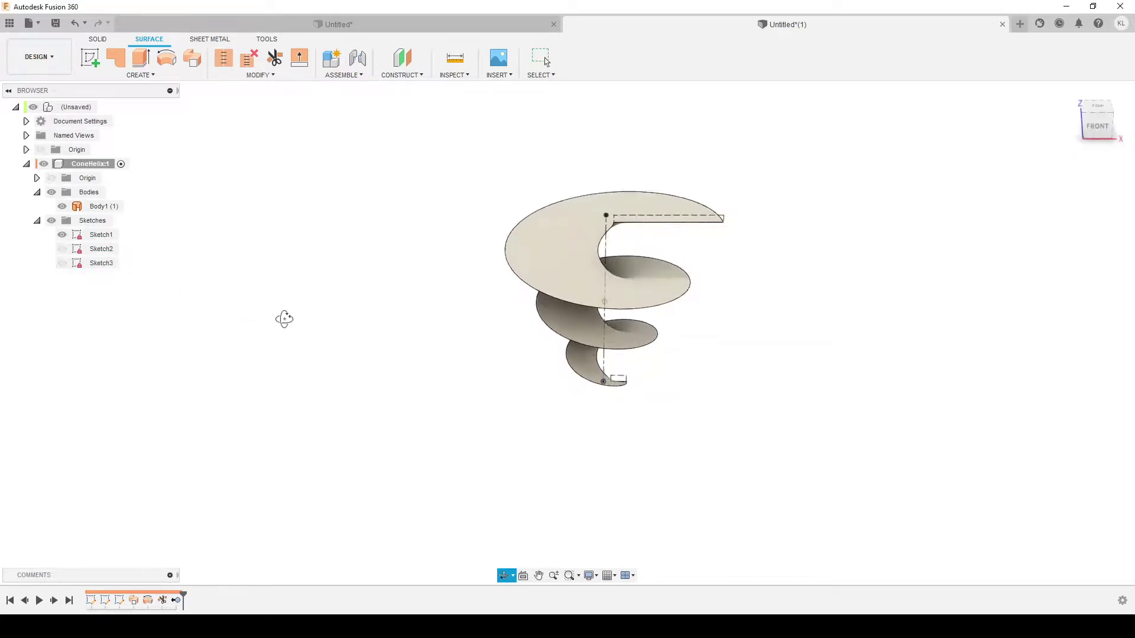
pyautogui.click(538, 261)
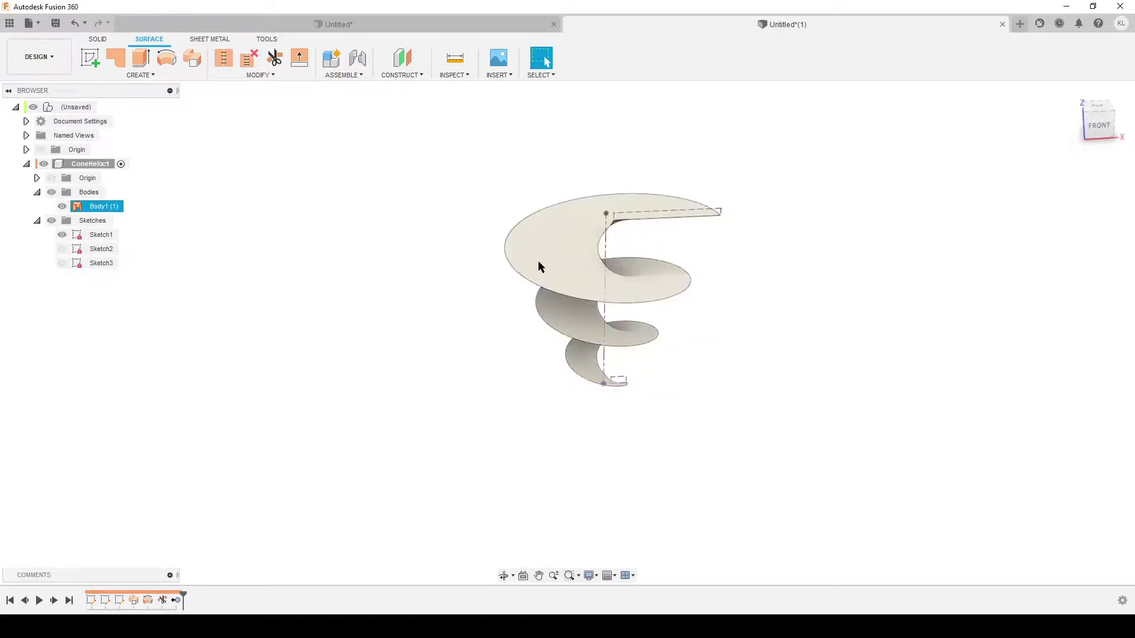
pyautogui.click(410, 288)
# - Copy the helical blade Body1 4 mm up along Z, then hide Sketch2
pyautogui.write('smo')
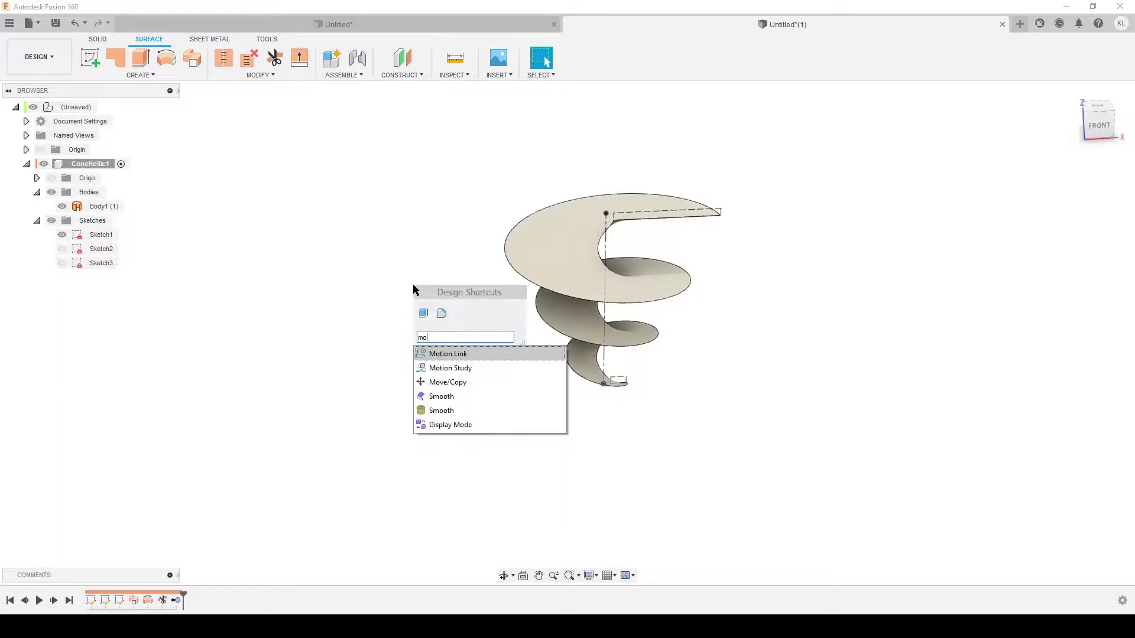
pyautogui.write('v')
pyautogui.click(449, 353)
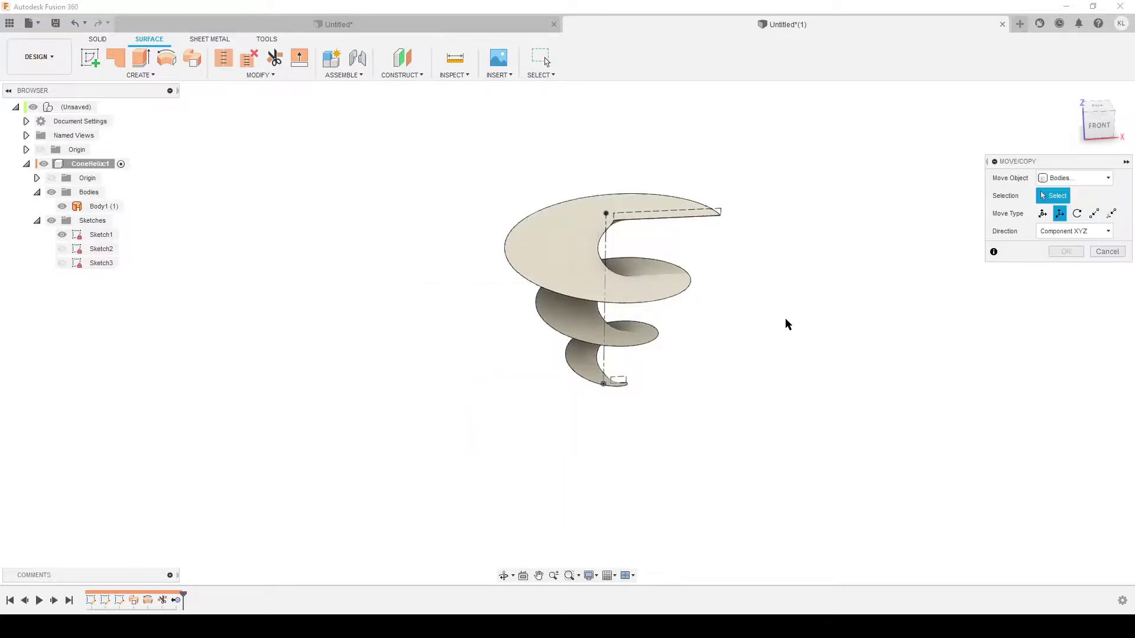
pyautogui.keyDown('shift'); pyautogui.moveTo(836, 348); pyautogui.dragTo(809, 347, button='middle'); pyautogui.keyUp('shift')
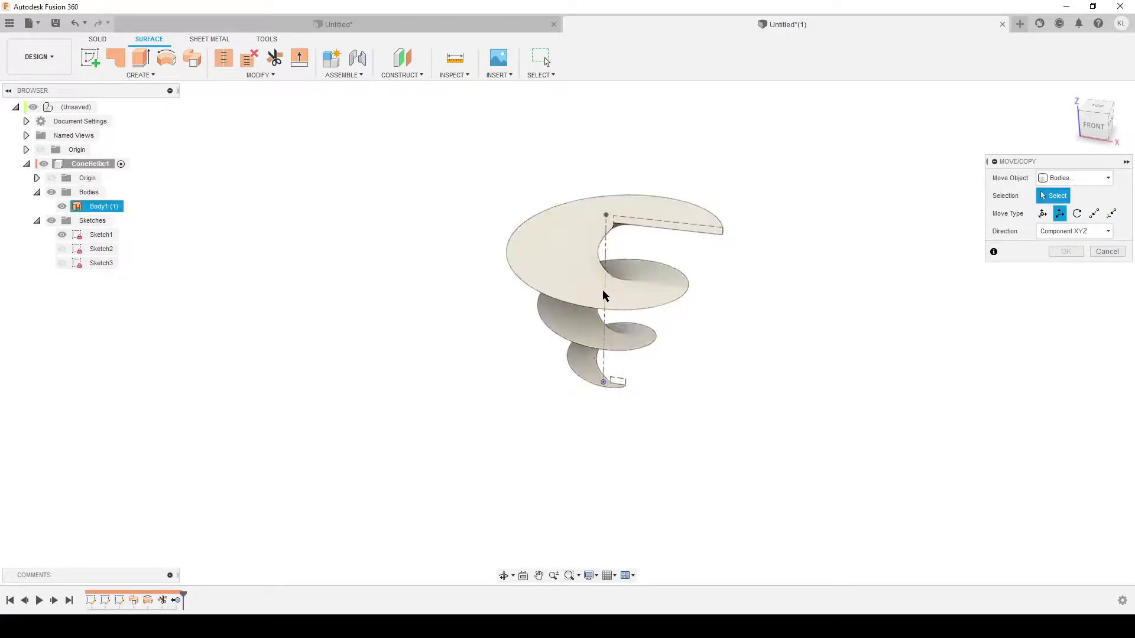
pyautogui.click(565, 264)
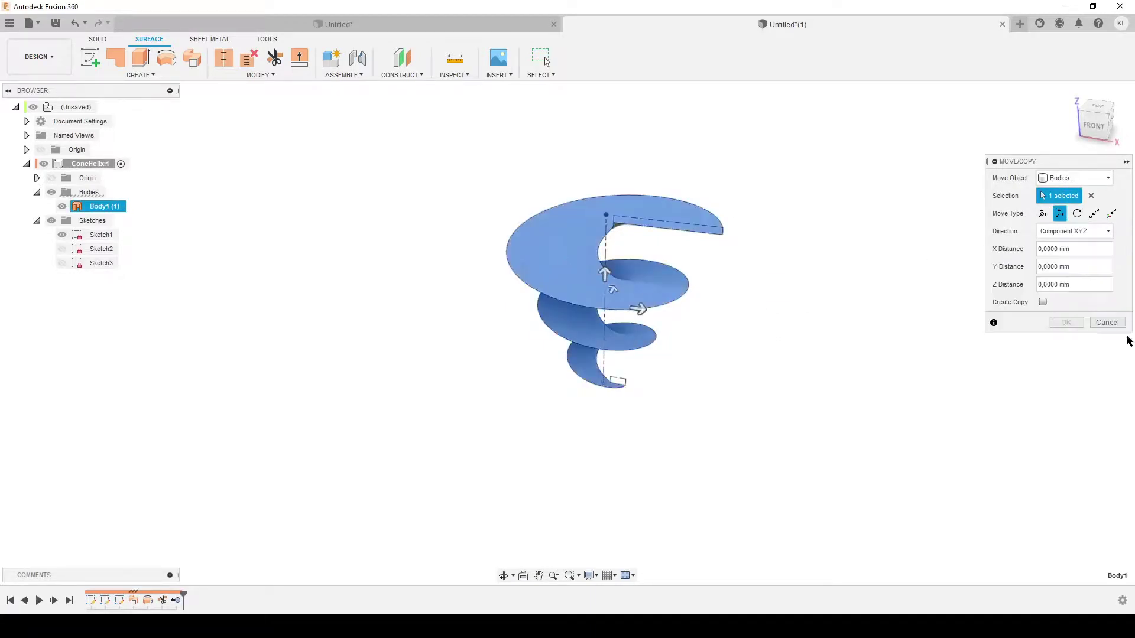
pyautogui.click(1044, 302)
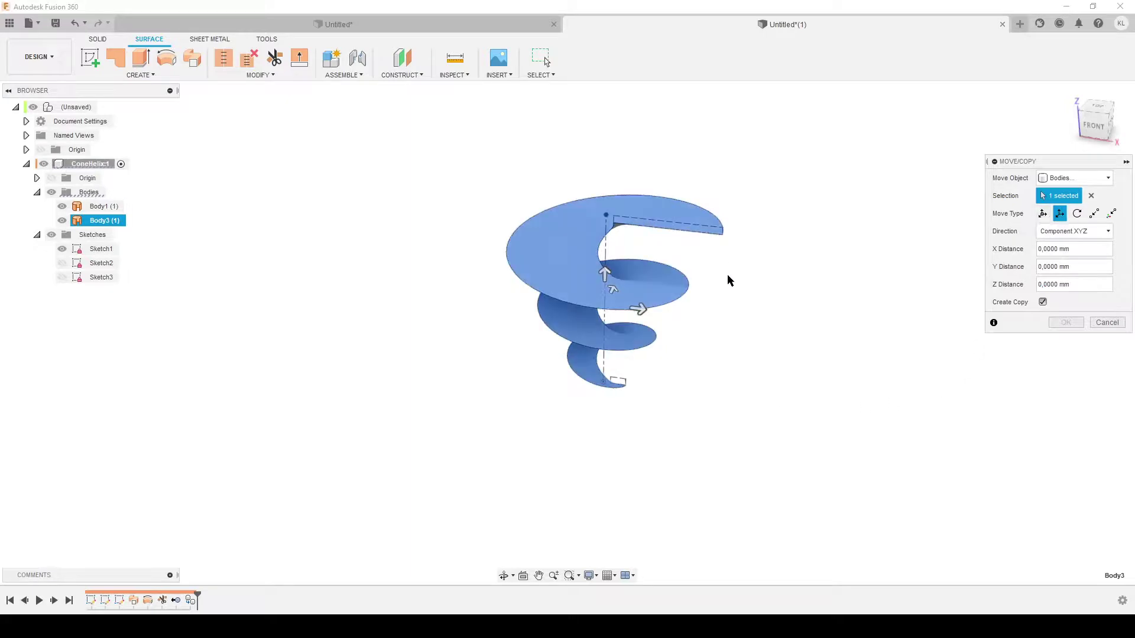
pyautogui.scroll(2, 663, 345)
pyautogui.moveTo(664, 345); pyautogui.dragTo(667, 410, button='middle')
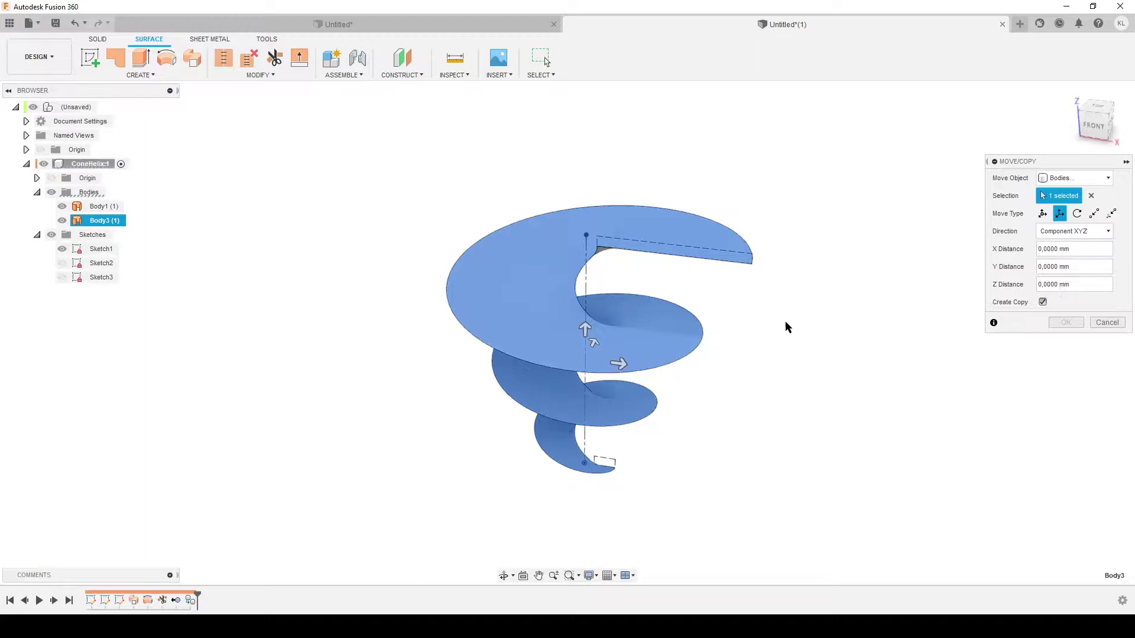
pyautogui.moveTo(585, 329); pyautogui.dragTo(586, 322)
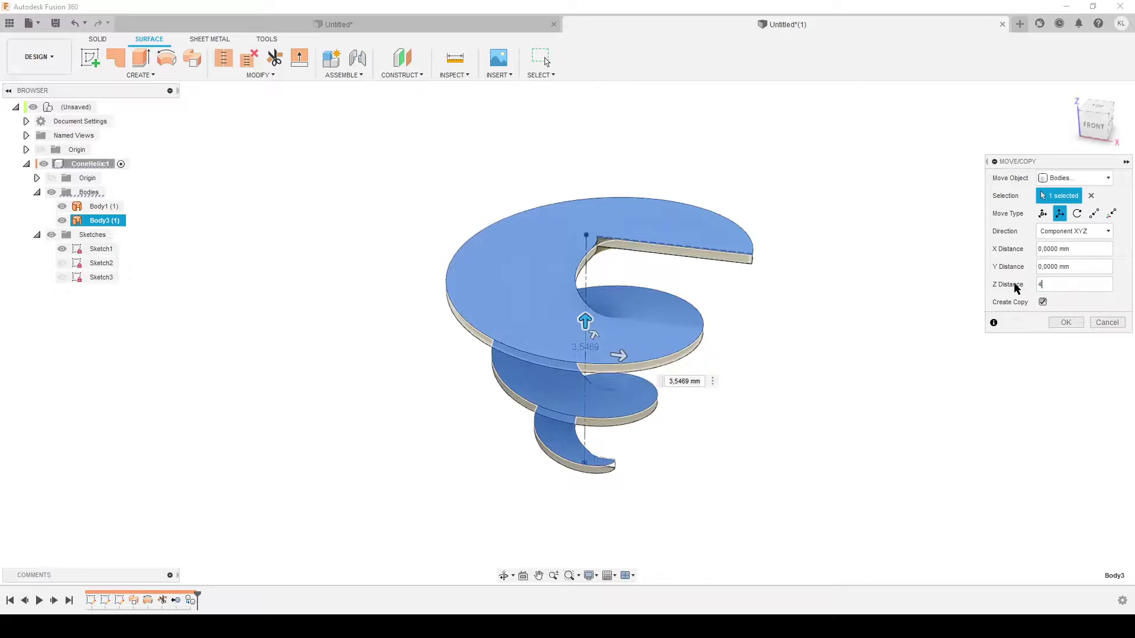
pyautogui.keyDown('shift'); pyautogui.moveTo(713, 276); pyautogui.dragTo(768, 331, button='middle'); pyautogui.keyUp('shift')
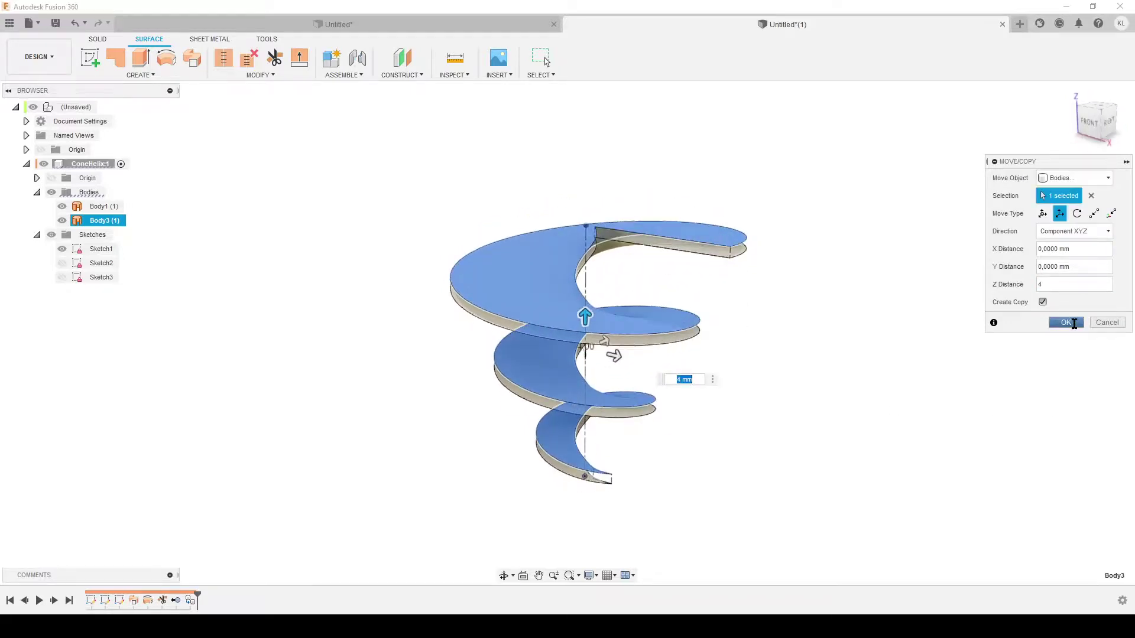
pyautogui.click(1067, 323)
pyautogui.click(61, 263)
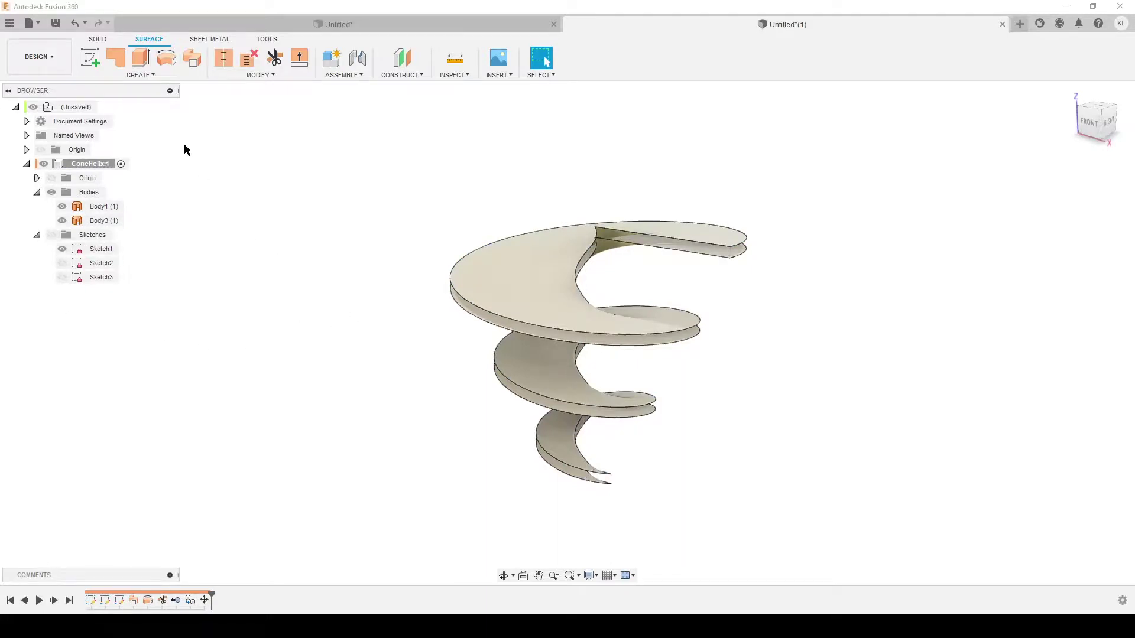
pyautogui.click(145, 74)
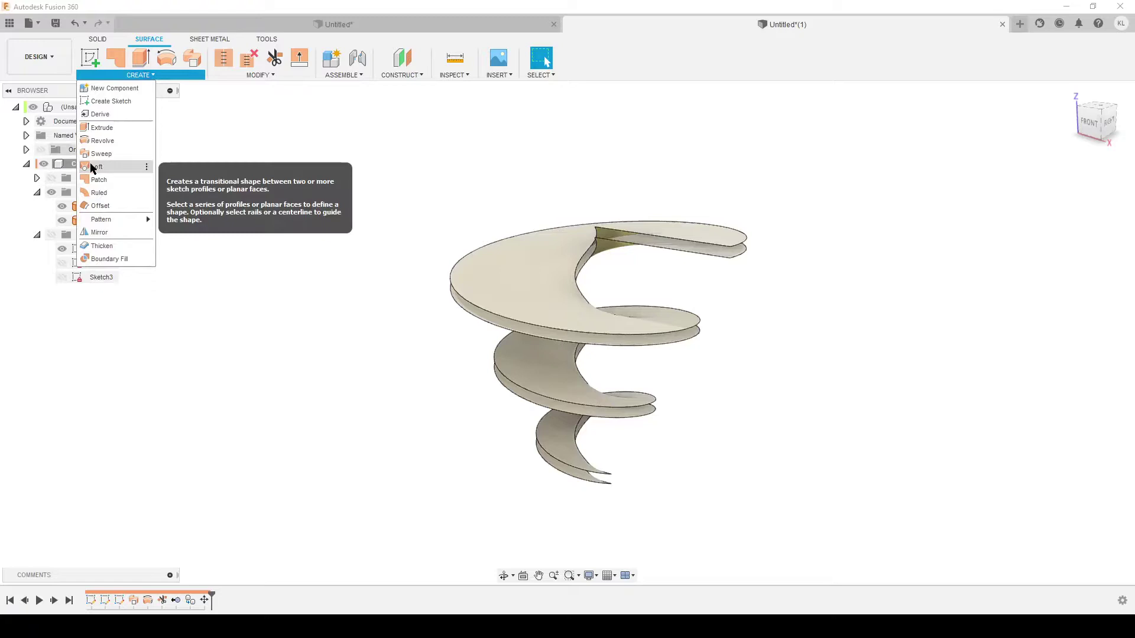
# - Loft between the helical edges of the two stacked blades to create Body4
pyautogui.click(93, 166)
pyautogui.scroll(5, 609, 317)
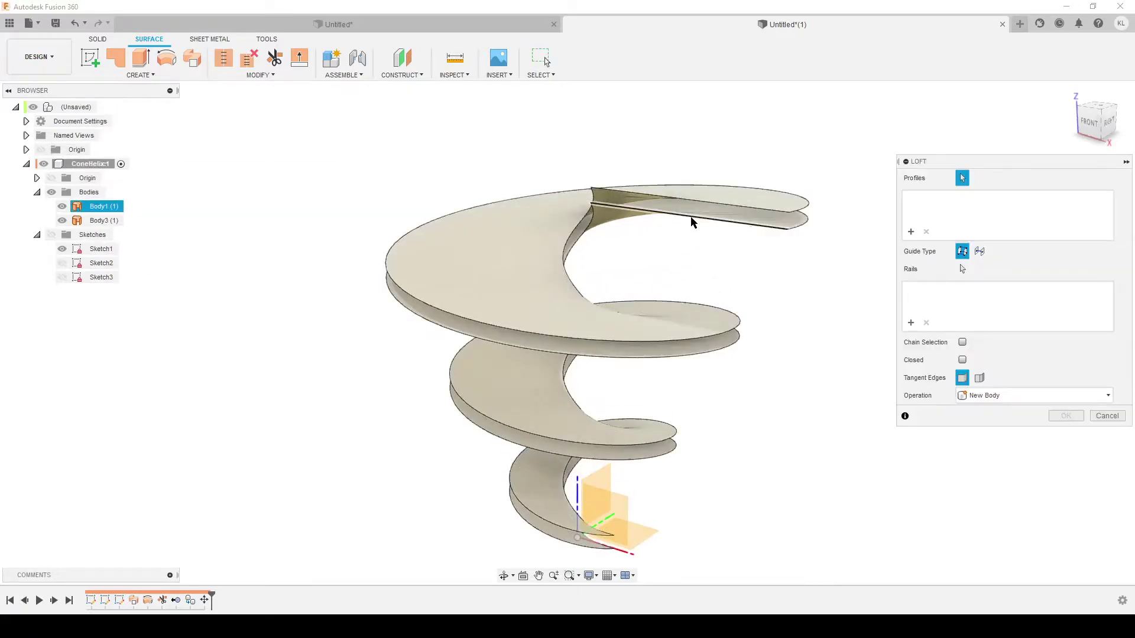
pyautogui.click(690, 221)
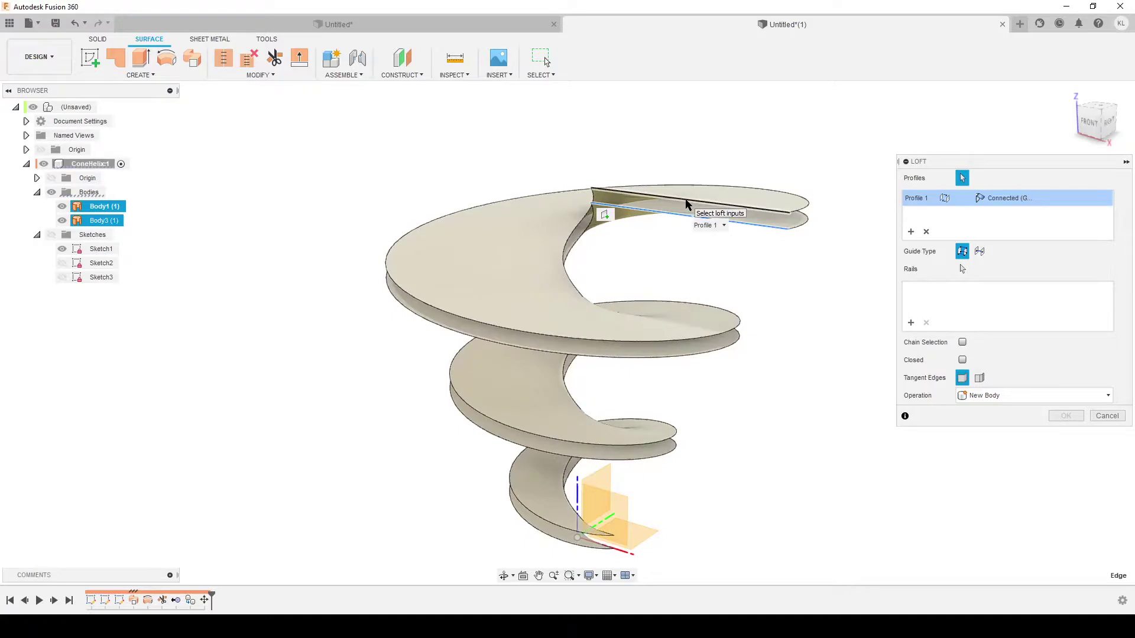
pyautogui.click(685, 204)
pyautogui.keyDown('shift'); pyautogui.moveTo(805, 324); pyautogui.dragTo(777, 330, button='middle'); pyautogui.keyUp('shift')
pyautogui.click(761, 247)
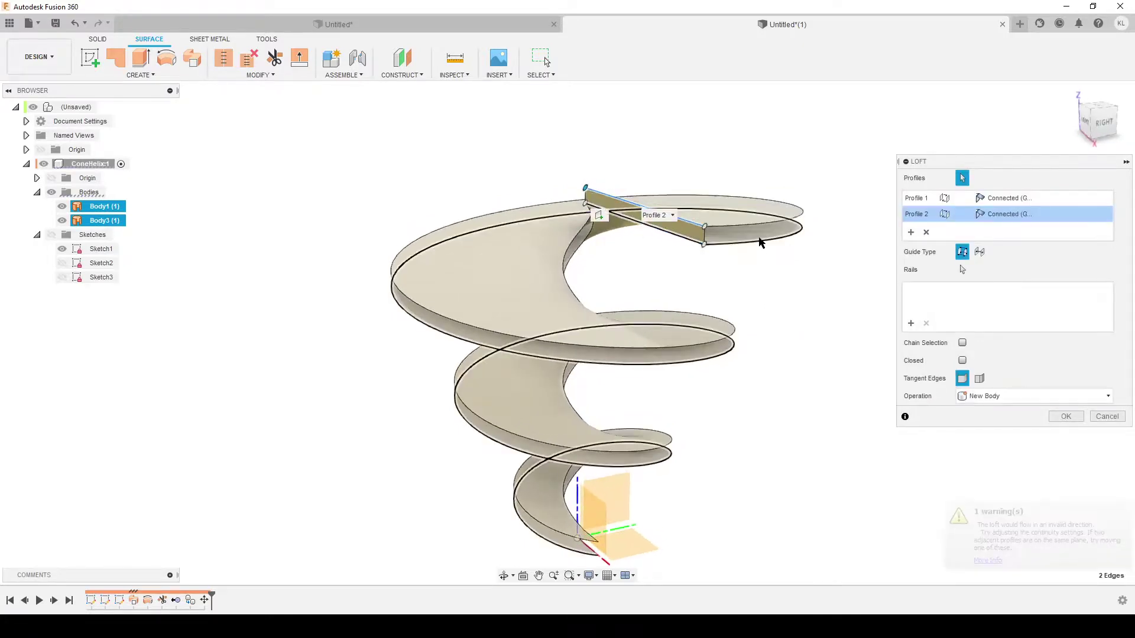
pyautogui.keyDown('shift'); pyautogui.moveTo(824, 325); pyautogui.dragTo(534, 393, button='middle'); pyautogui.keyUp('shift')
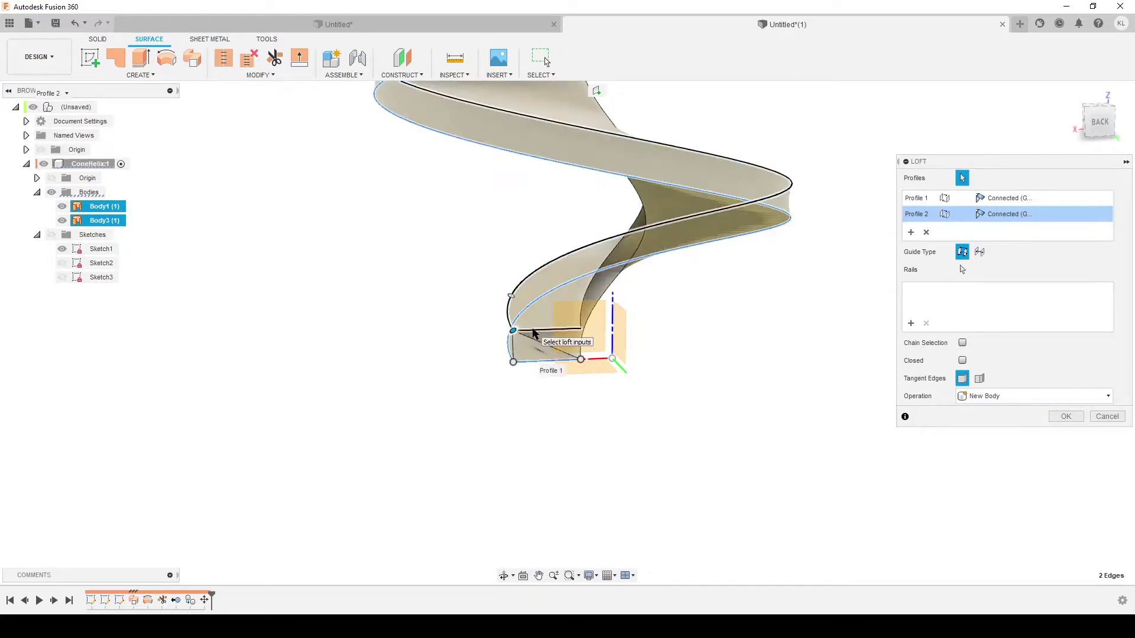
pyautogui.click(533, 334)
pyautogui.click(612, 294)
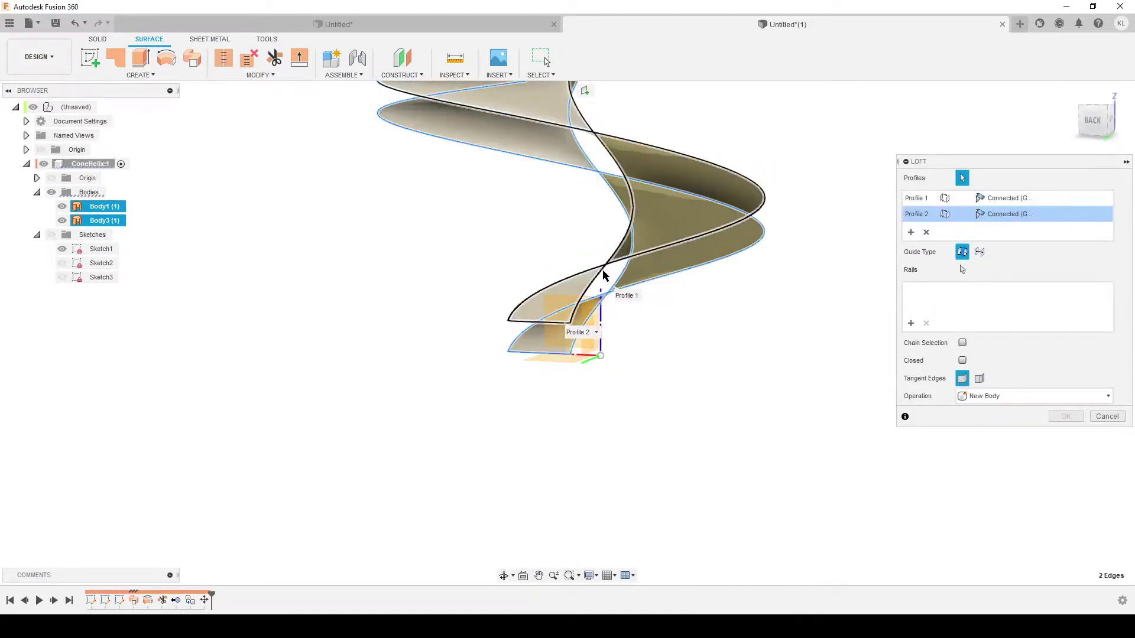
pyautogui.scroll(-5, 660, 370)
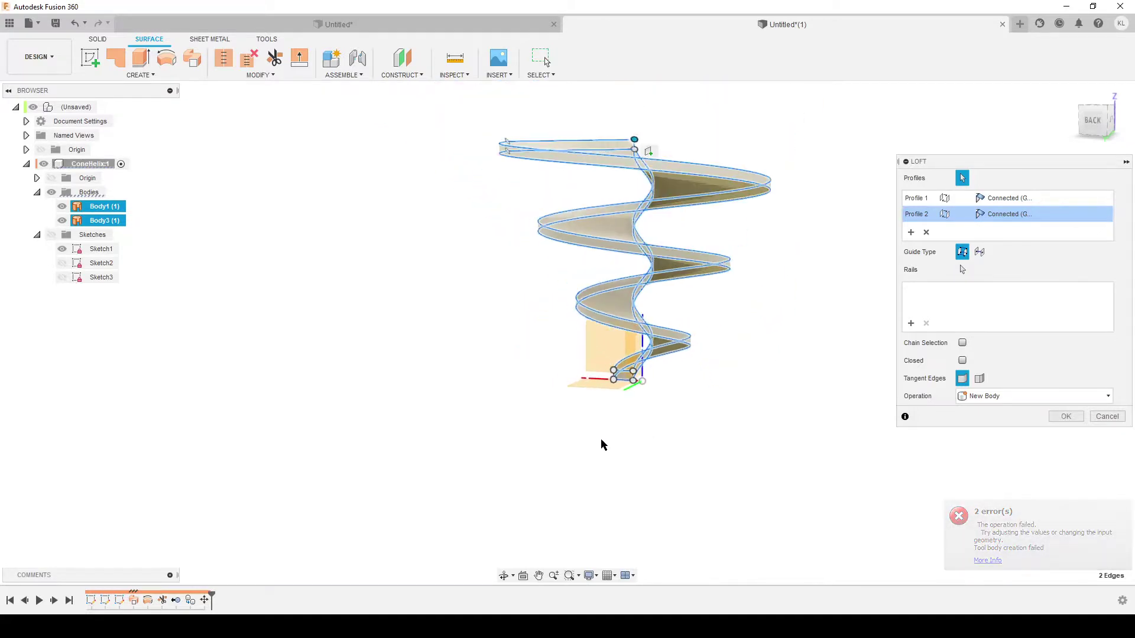
pyautogui.keyDown('shift'); pyautogui.moveTo(601, 443); pyautogui.dragTo(776, 486, button='middle'); pyautogui.keyUp('shift')
pyautogui.click(1082, 418)
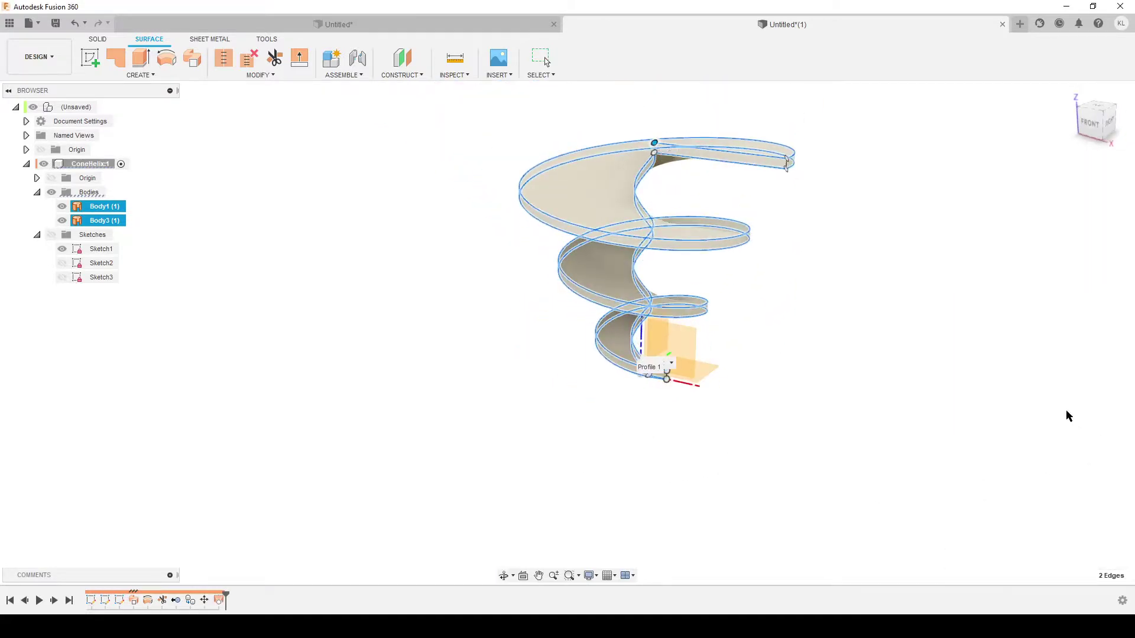
pyautogui.keyDown('shift'); pyautogui.moveTo(712, 456); pyautogui.dragTo(662, 408, button='middle'); pyautogui.keyUp('shift')
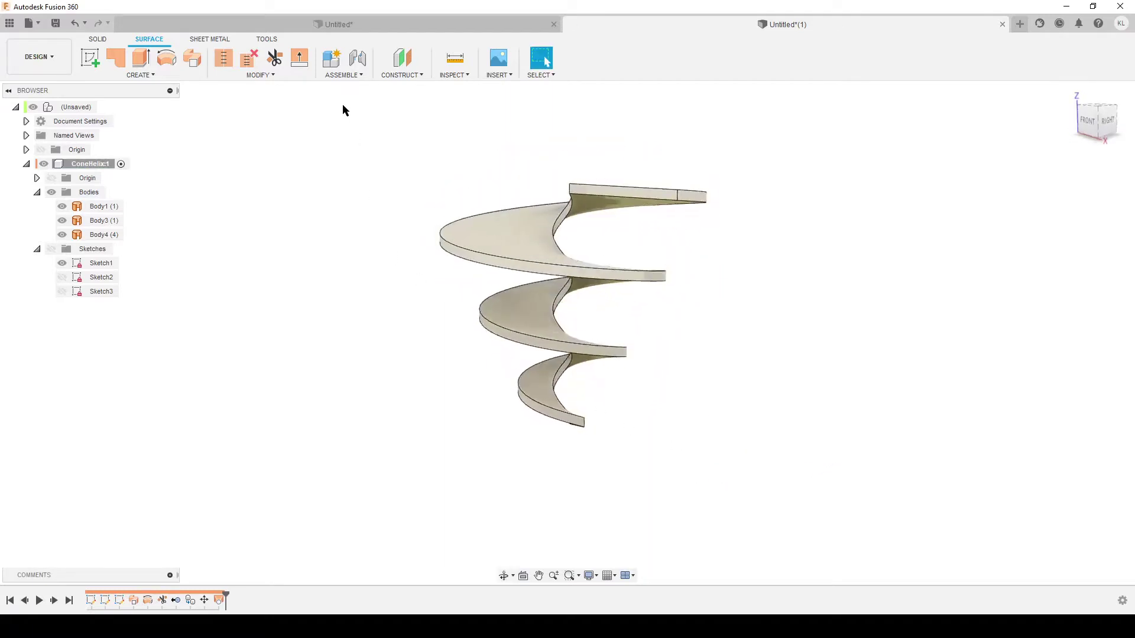
# - Stitch the three spiral bodies into one solid
pyautogui.moveTo(345, 110); pyautogui.dragTo(803, 482)
pyautogui.click(224, 58)
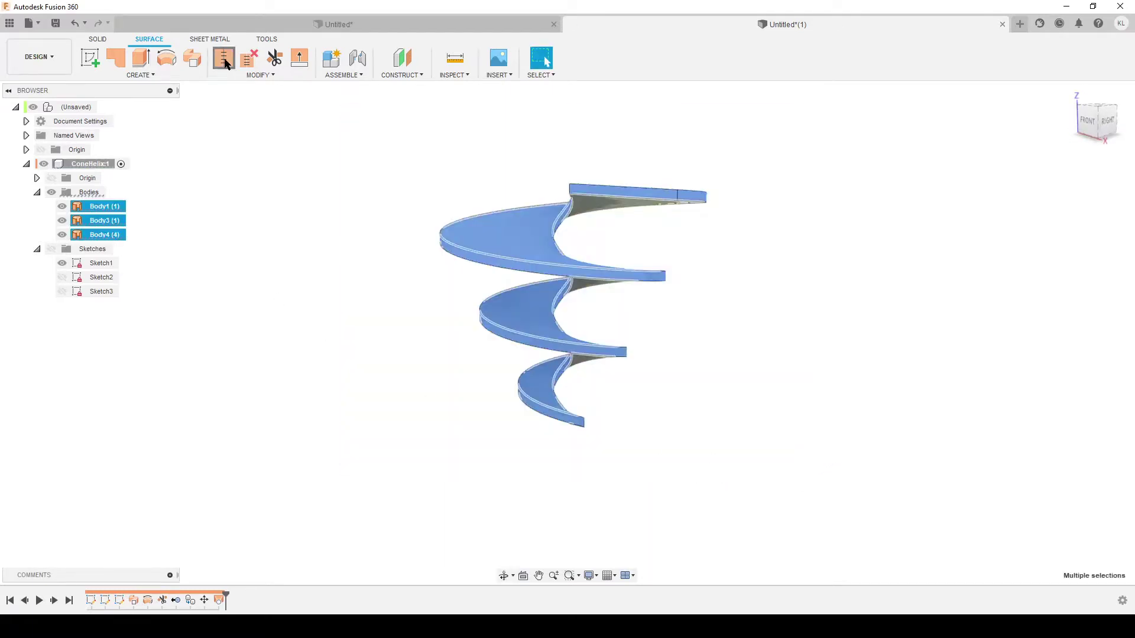
pyautogui.click(1063, 369)
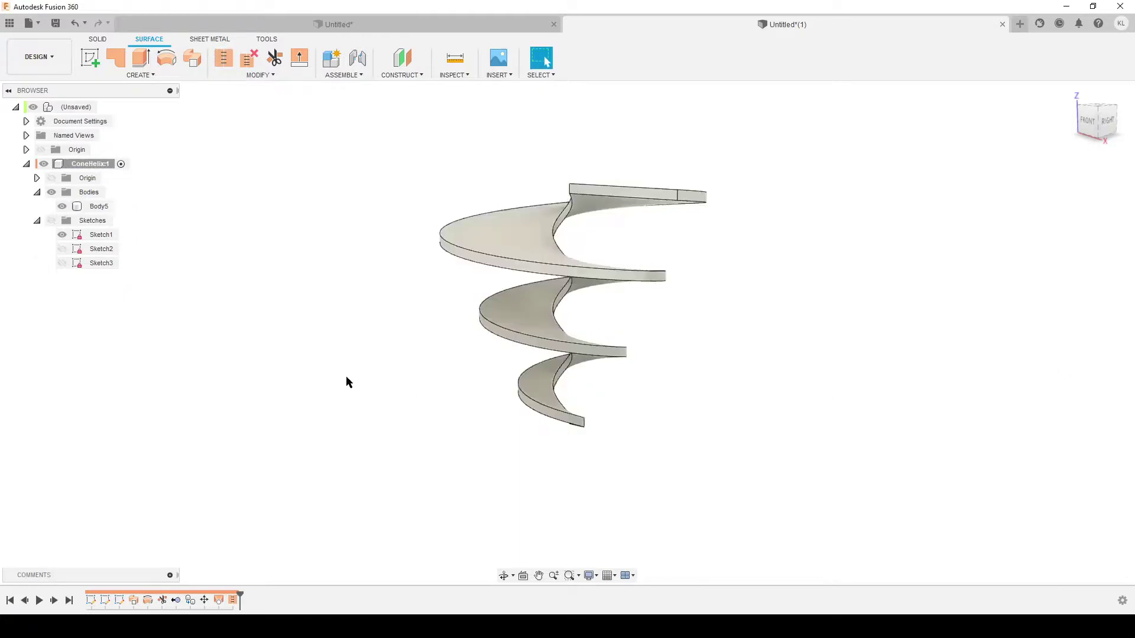
# - Extrude Sketch2's 8 mm circle to the top point as a shaft joined to the blade
pyautogui.click(52, 221)
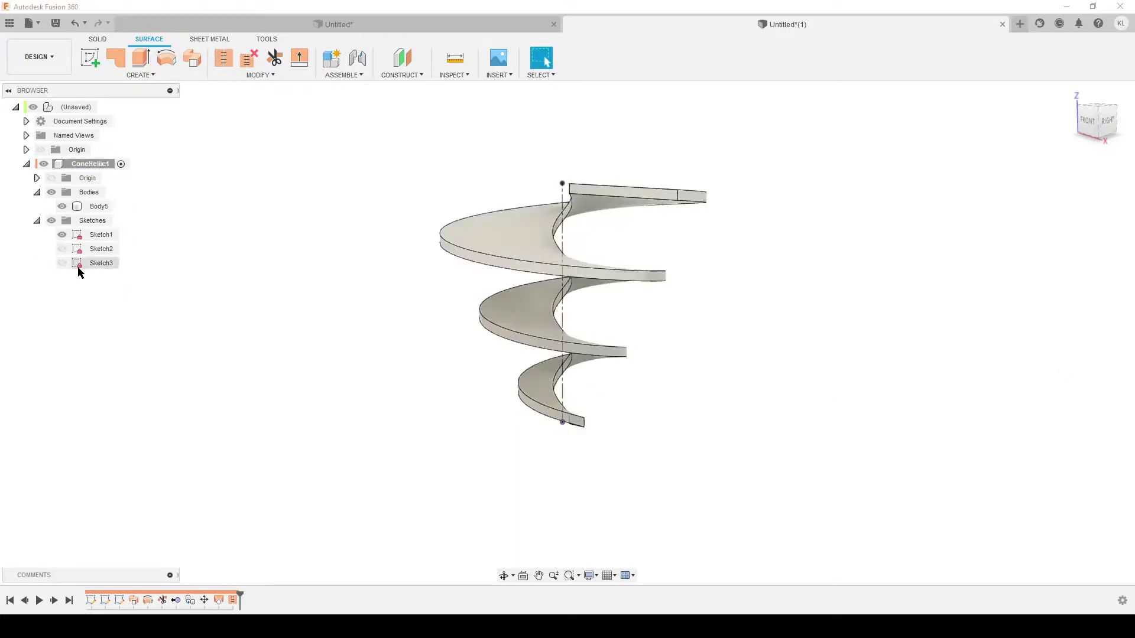
pyautogui.click(62, 249)
pyautogui.moveTo(160, 296)
pyautogui.keyDown('shift'); pyautogui.mouseDown(button='middle')
pyautogui.moveTo(304, 390)
pyautogui.moveTo(268, 347)
pyautogui.mouseUp(button='middle'); pyautogui.keyUp('shift')
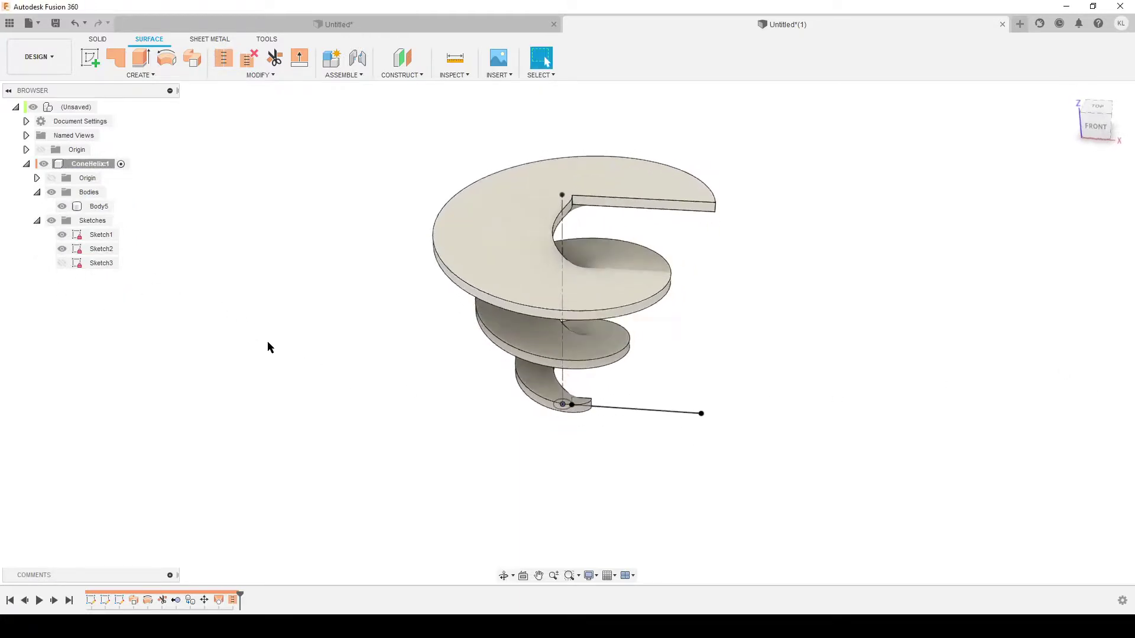
pyautogui.click(98, 41)
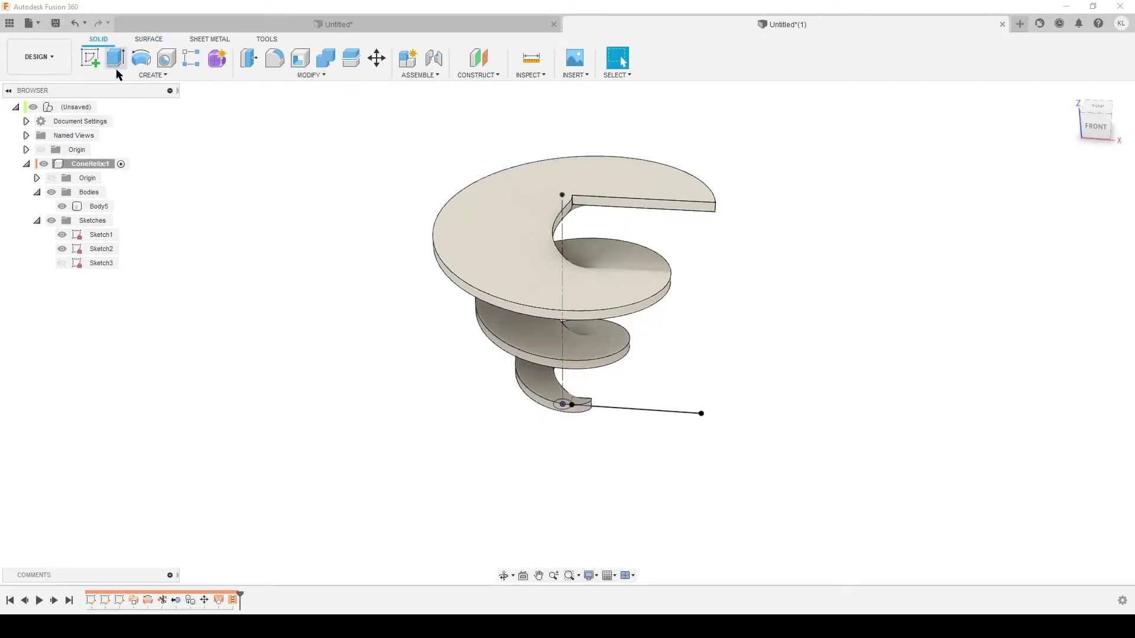
pyautogui.click(115, 58)
pyautogui.scroll(3, 523, 402)
pyautogui.scroll(-3, 587, 437)
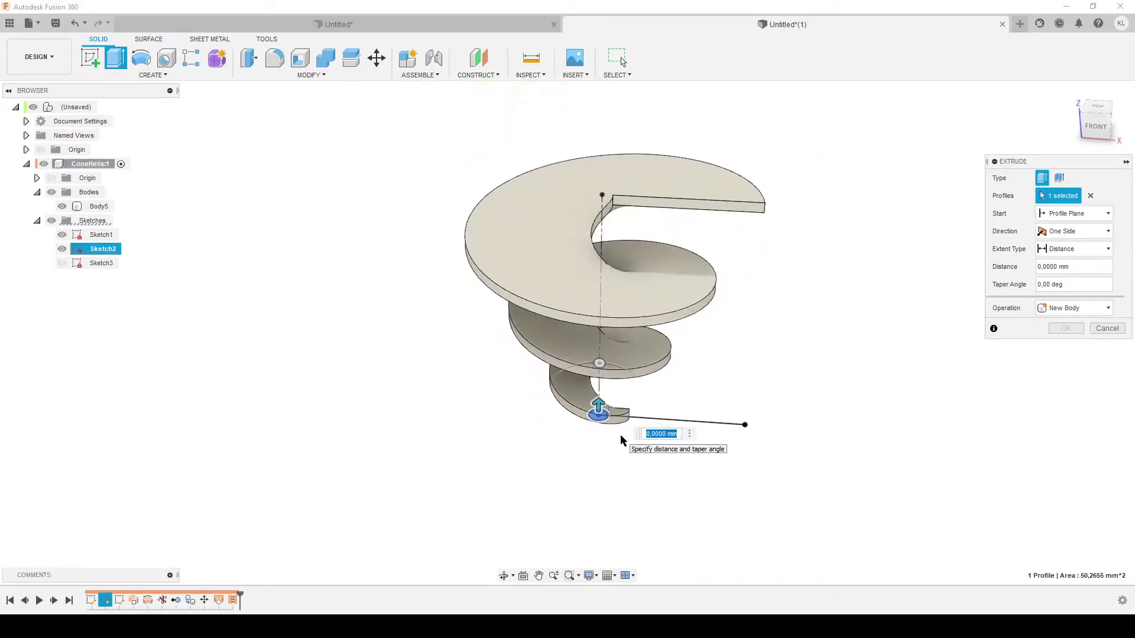
pyautogui.click(1076, 252)
pyautogui.click(1061, 269)
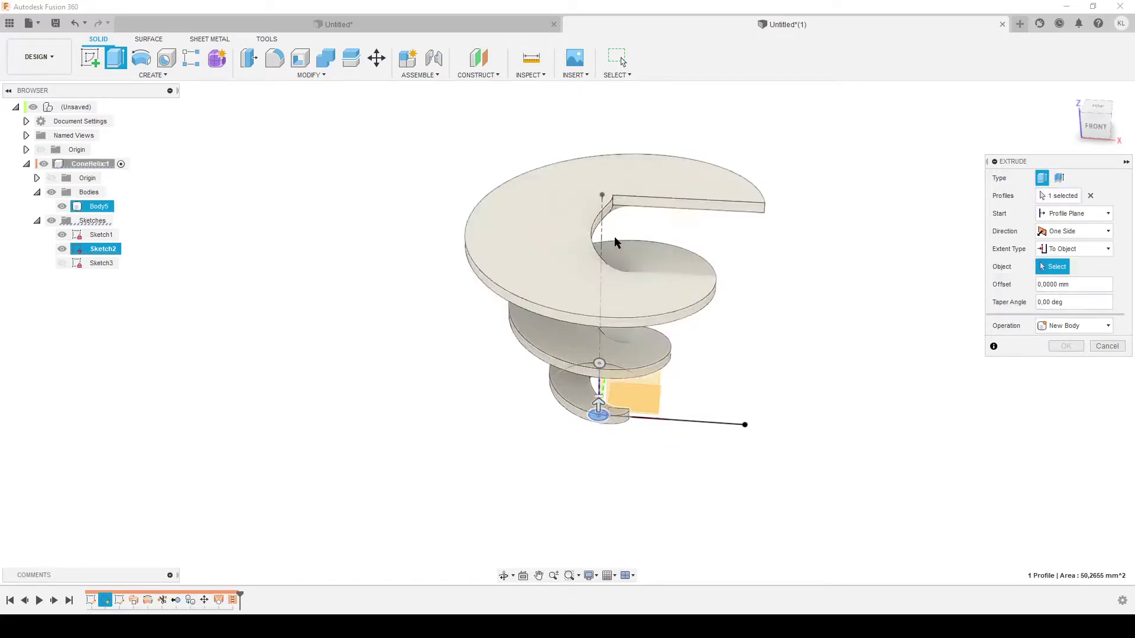
pyautogui.click(602, 197)
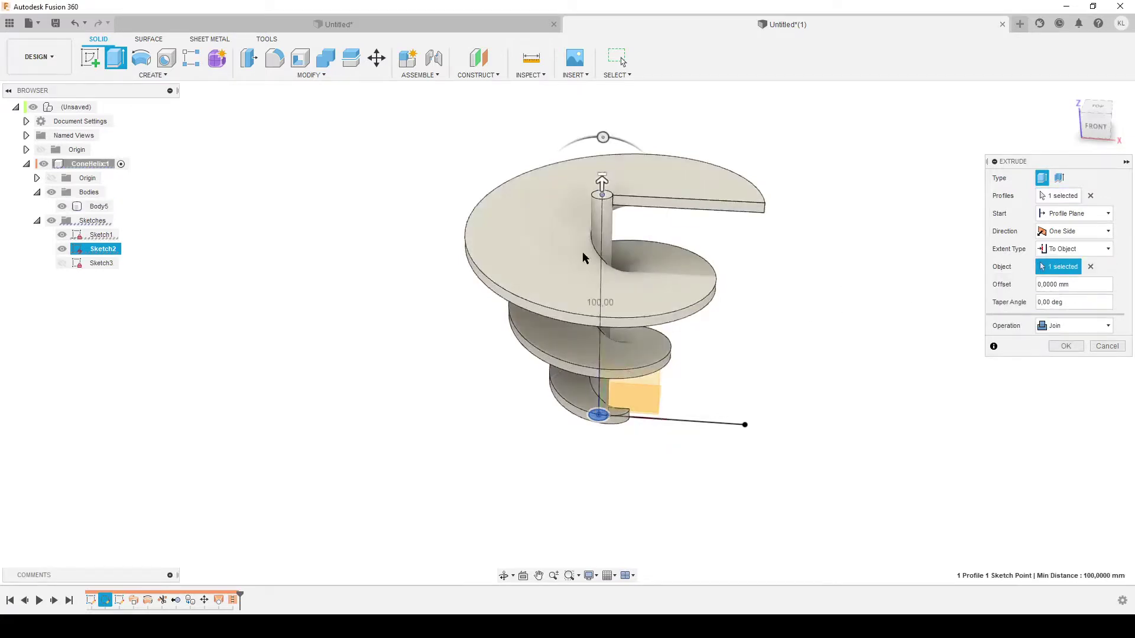
pyautogui.click(1066, 347)
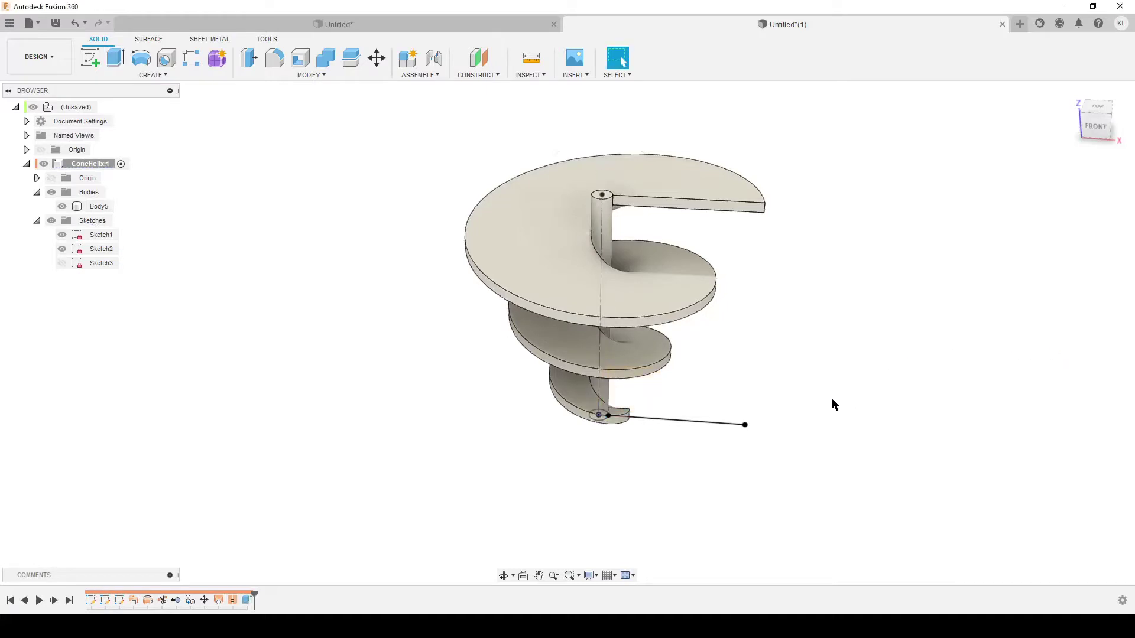
# - Hide the sketches and orbit around the finished Body5 auger
pyautogui.click(56, 220)
pyautogui.moveTo(862, 397)
pyautogui.keyDown('shift'); pyautogui.mouseDown(button='middle')
pyautogui.moveTo(608, 375)
pyautogui.moveTo(928, 372)
pyautogui.moveTo(707, 378)
pyautogui.moveTo(852, 377)
pyautogui.moveTo(751, 371)
pyautogui.moveTo(832, 375)
pyautogui.moveTo(684, 296)
pyautogui.mouseUp(button='middle'); pyautogui.keyUp('shift')
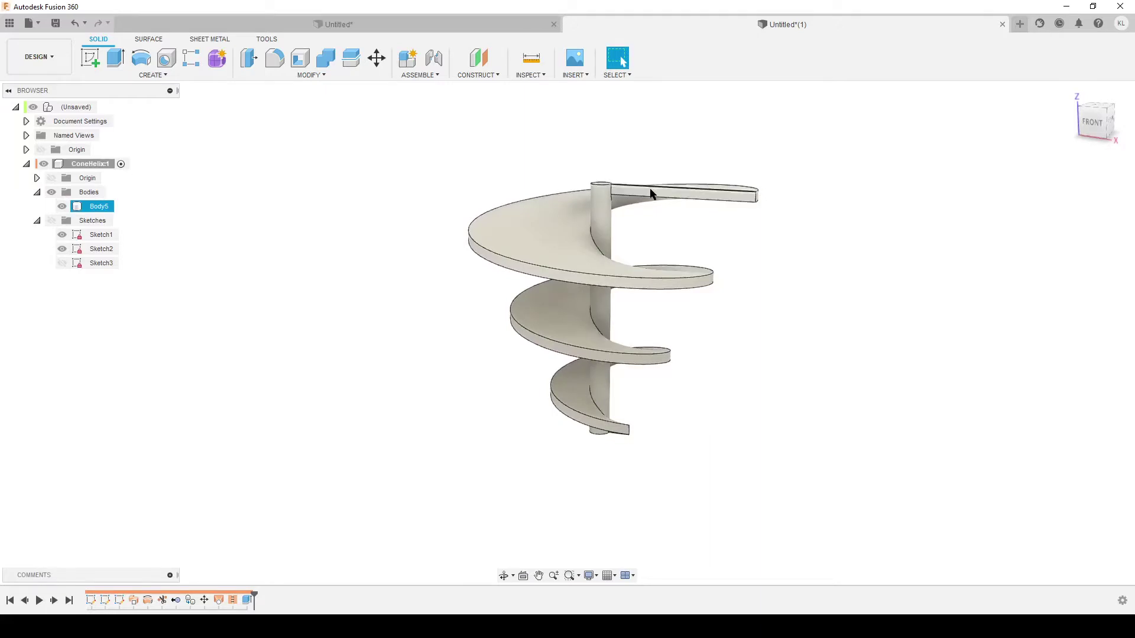
pyautogui.keyDown('shift'); pyautogui.moveTo(702, 195); pyautogui.dragTo(867, 378, button='middle'); pyautogui.keyUp('shift')
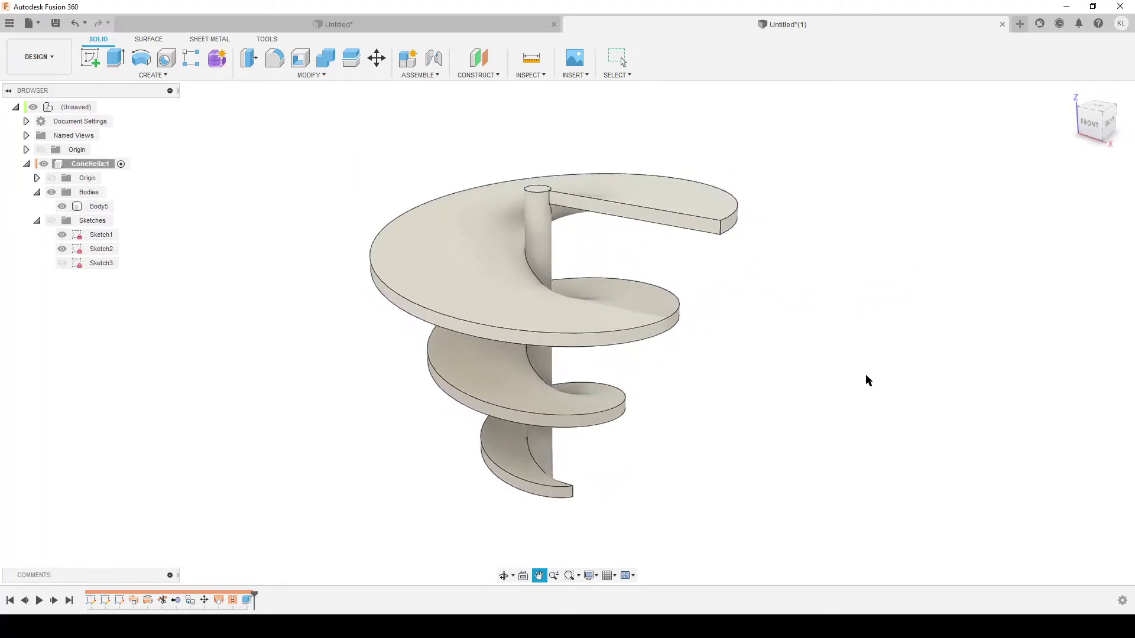
pyautogui.press('Escape')
pyautogui.scroll(-3, 866, 380)
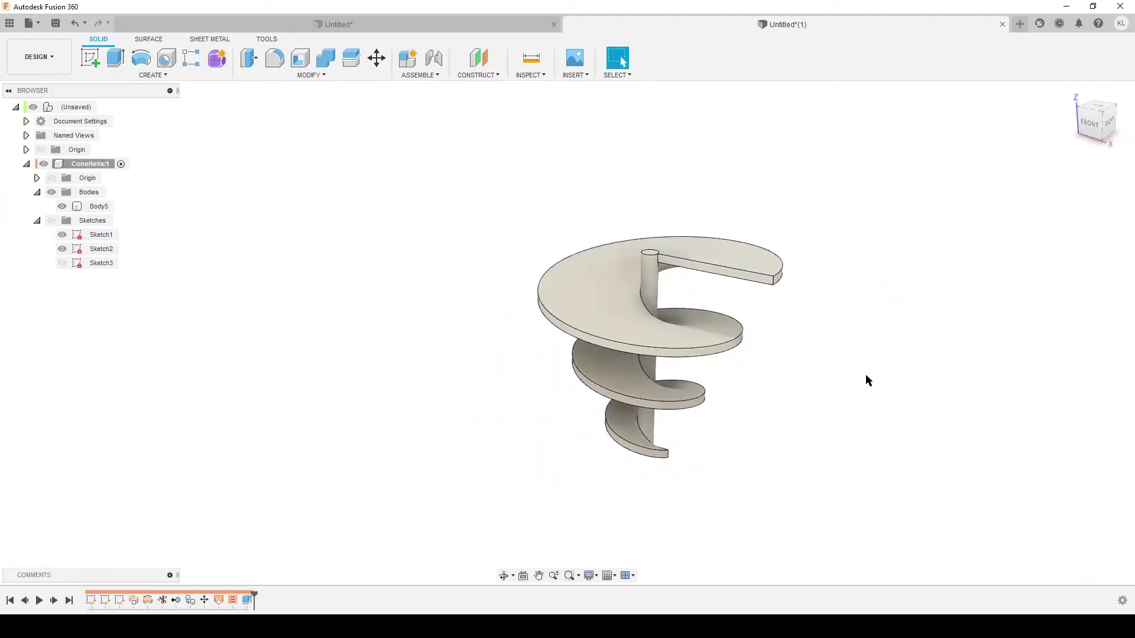
# - Change Sketch1's 100 mm height dimension to 80 mm
pyautogui.doubleClick(92, 601)
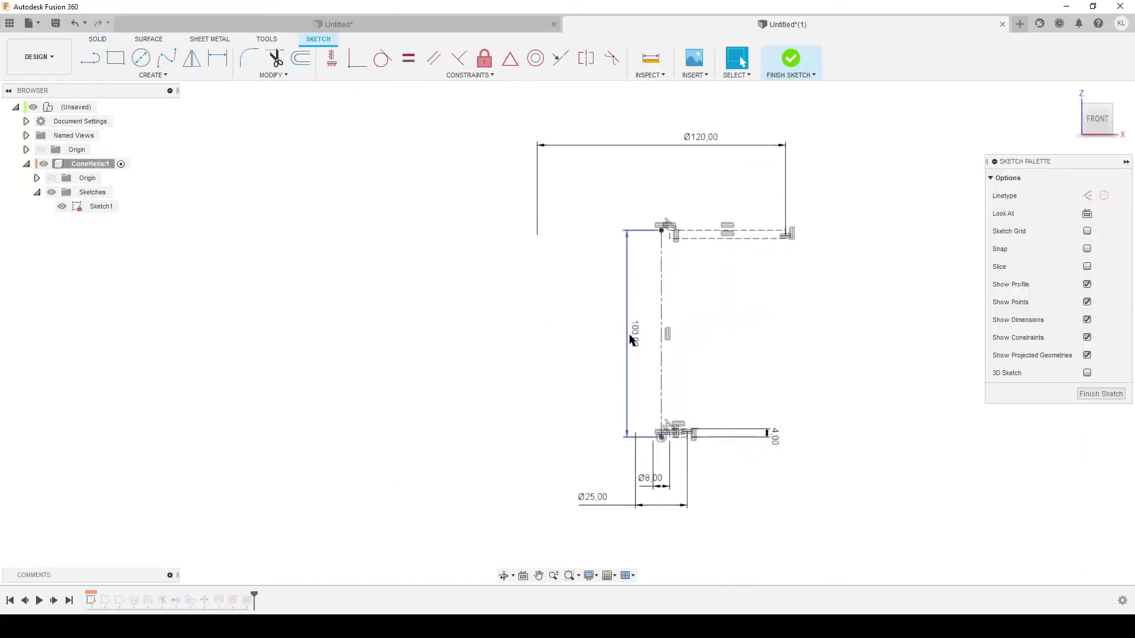
pyautogui.doubleClick(631, 340)
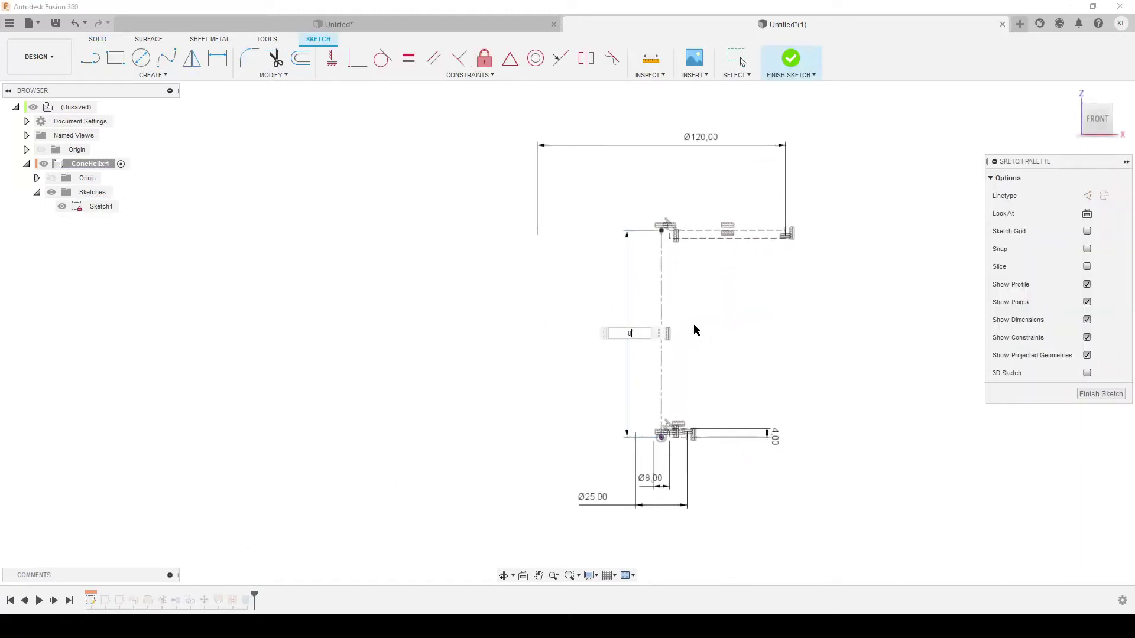
pyautogui.press('Return')
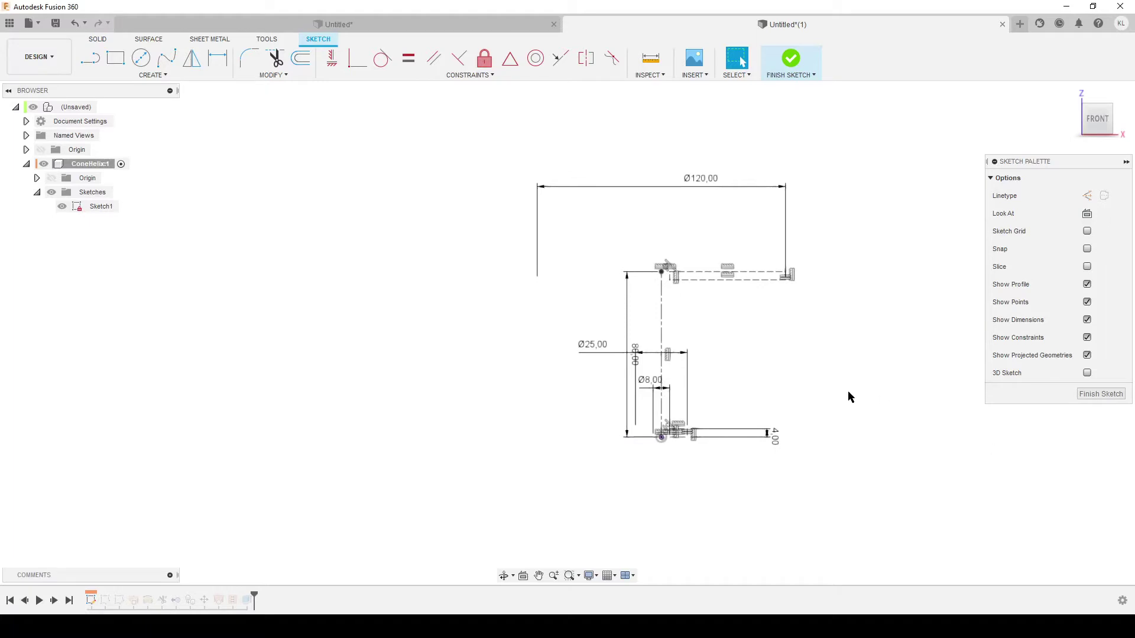
pyautogui.click(1102, 395)
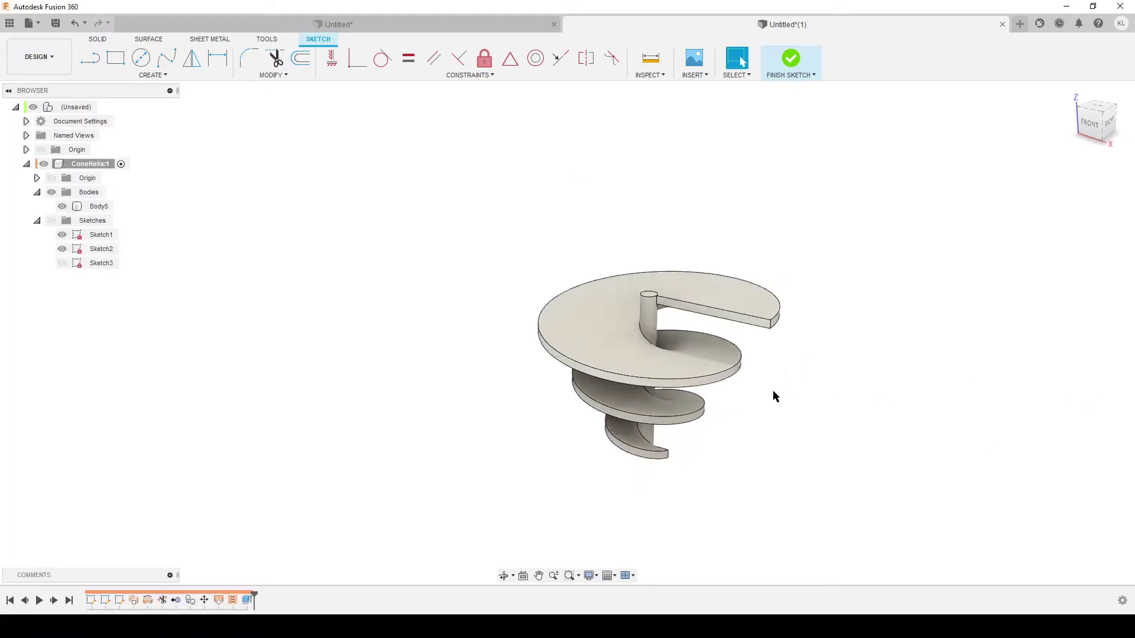
pyautogui.click(630, 366)
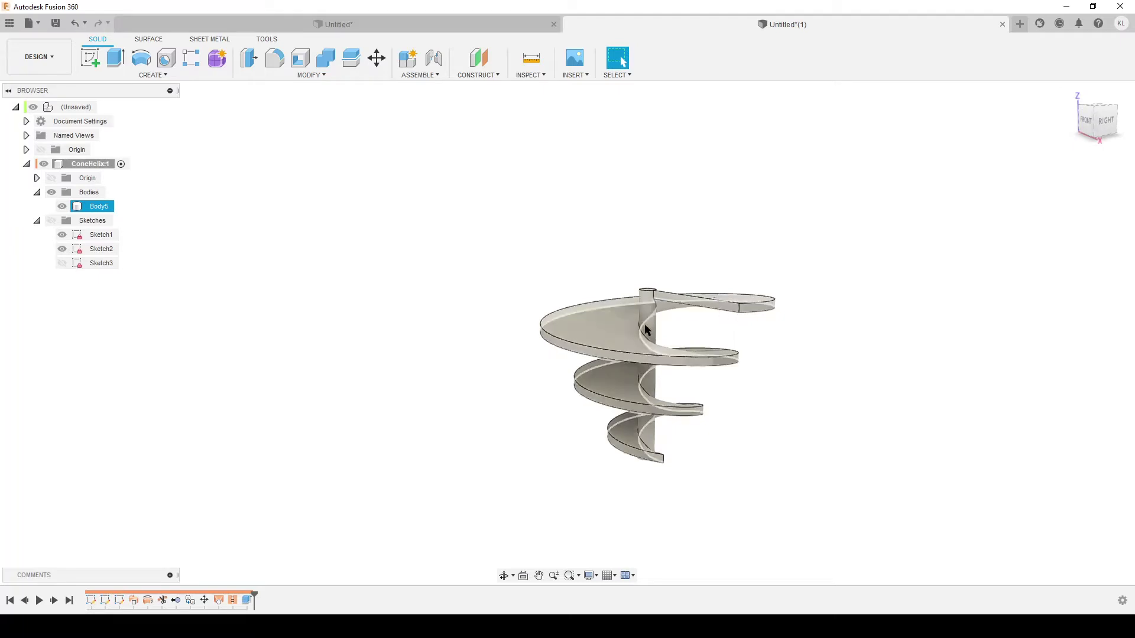
pyautogui.press('Escape')
# - Move Sketch1's Ø8,00 and Ø25,00 dimensions lower and finish the sketch
pyautogui.doubleClick(91, 600)
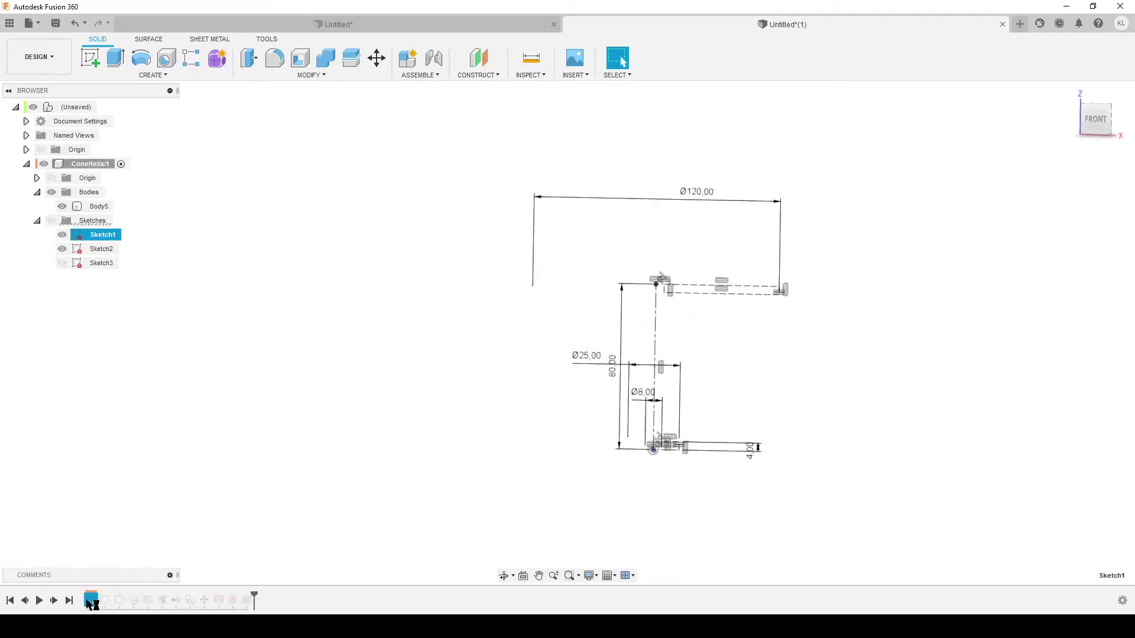
pyautogui.moveTo(762, 452)
pyautogui.mouseDown()
pyautogui.moveTo(793, 448)
pyautogui.moveTo(772, 448)
pyautogui.mouseUp()
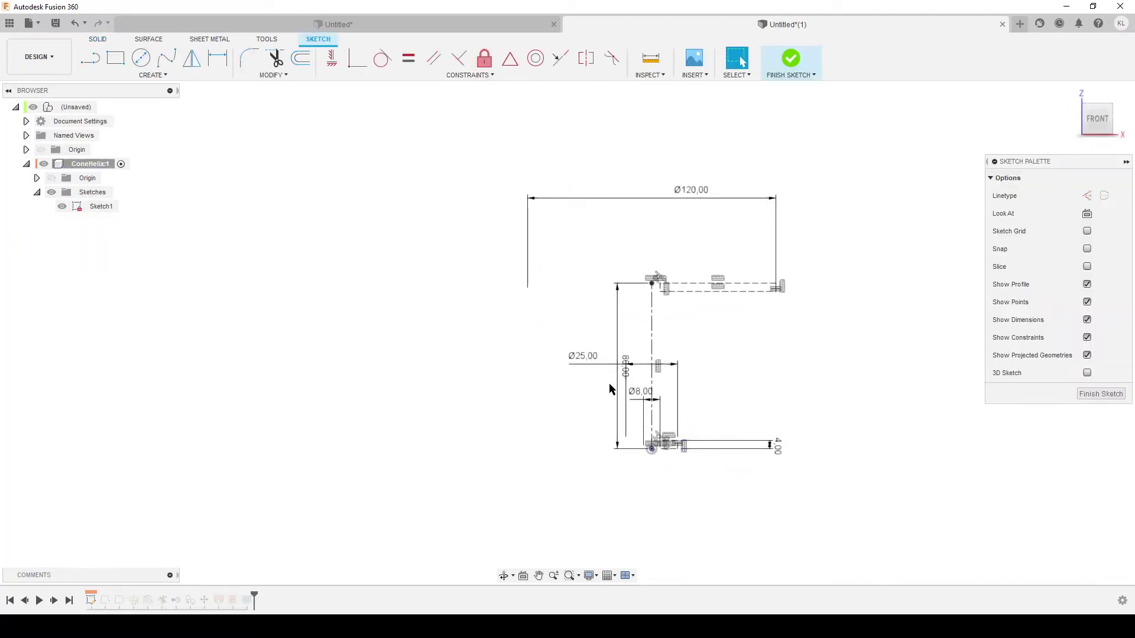
pyautogui.moveTo(638, 483); pyautogui.dragTo(637, 540)
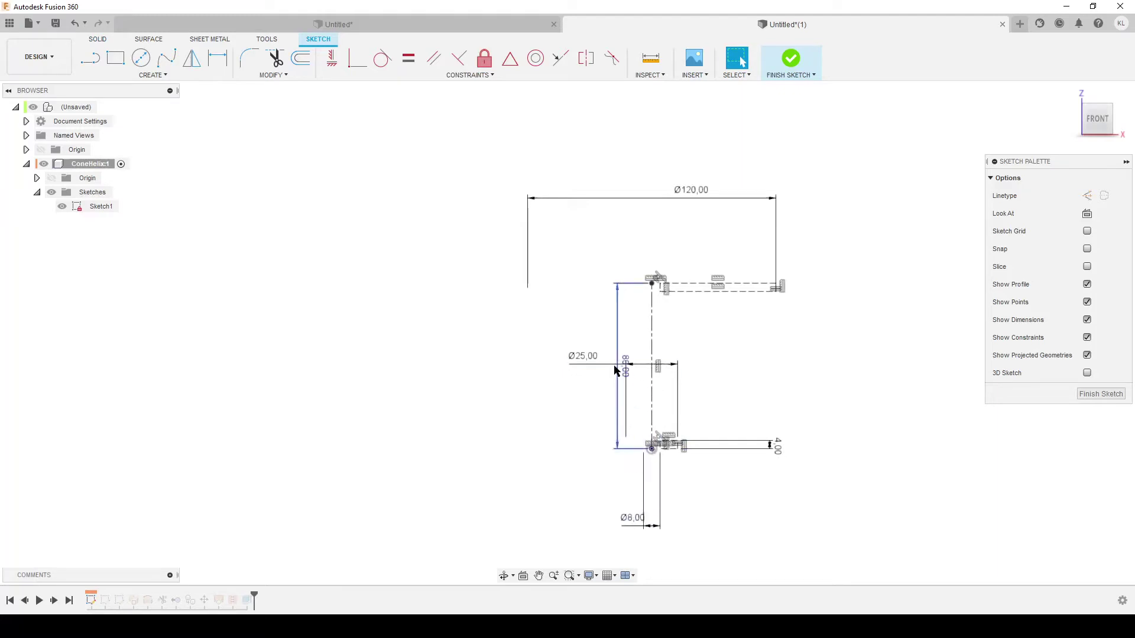
pyautogui.moveTo(588, 363); pyautogui.dragTo(564, 489)
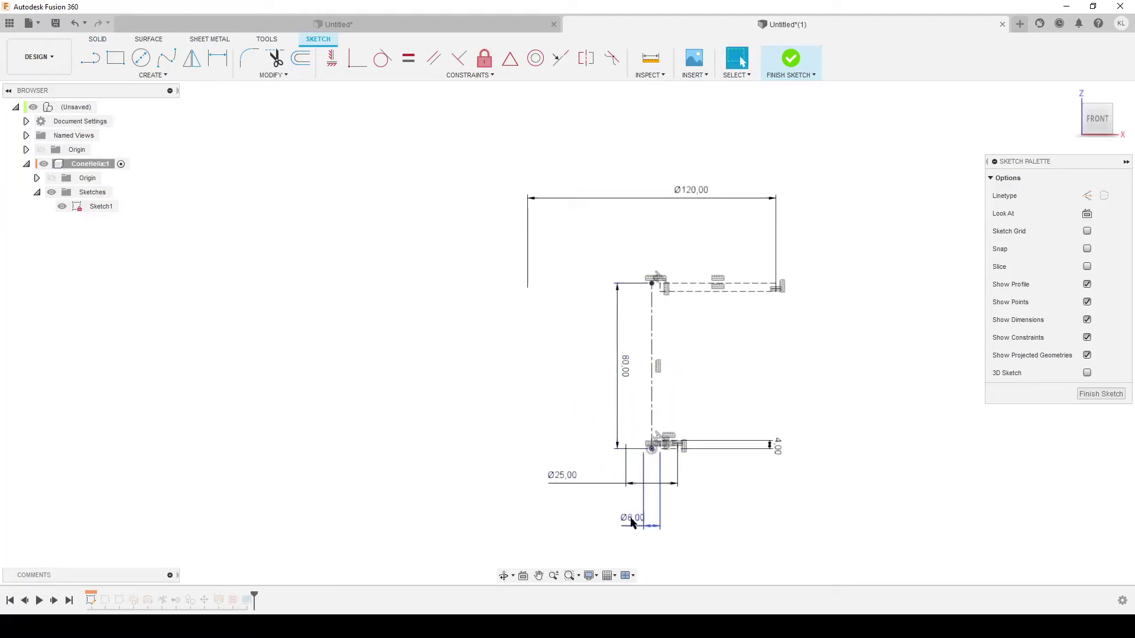
pyautogui.moveTo(631, 523); pyautogui.dragTo(599, 535)
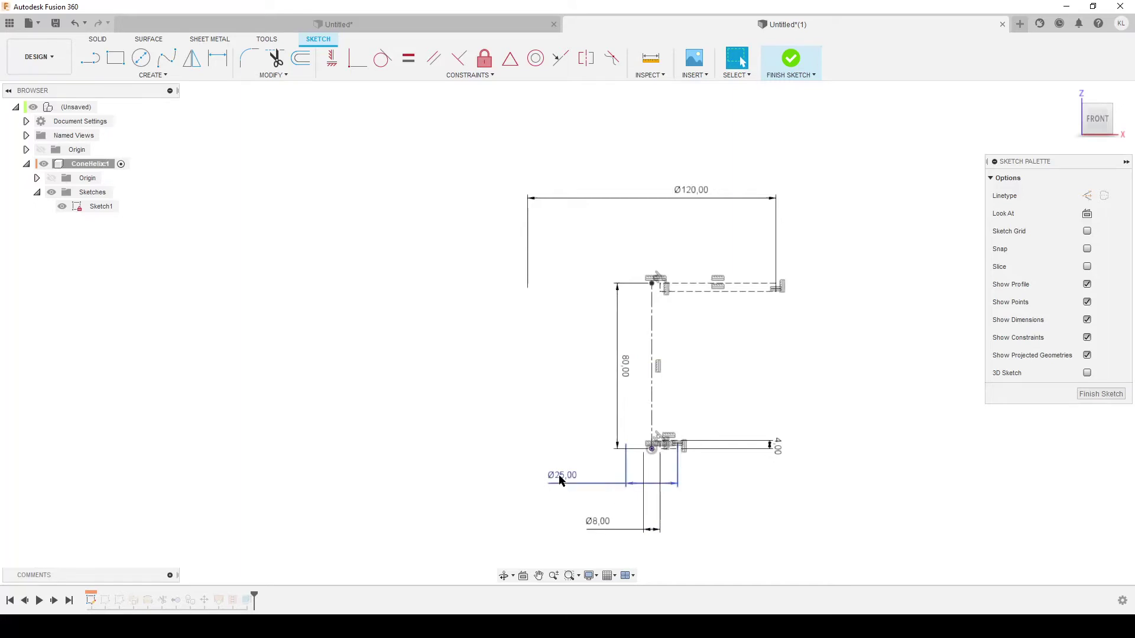
pyautogui.moveTo(580, 493); pyautogui.dragTo(575, 563)
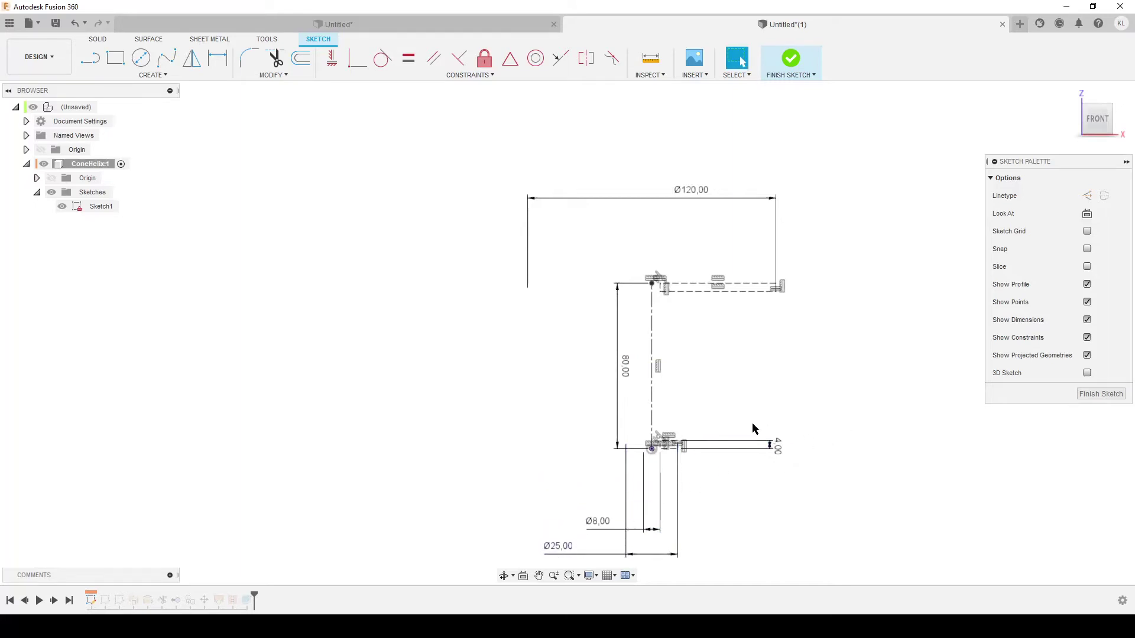
pyautogui.moveTo(859, 430); pyautogui.dragTo(832, 418, button='middle')
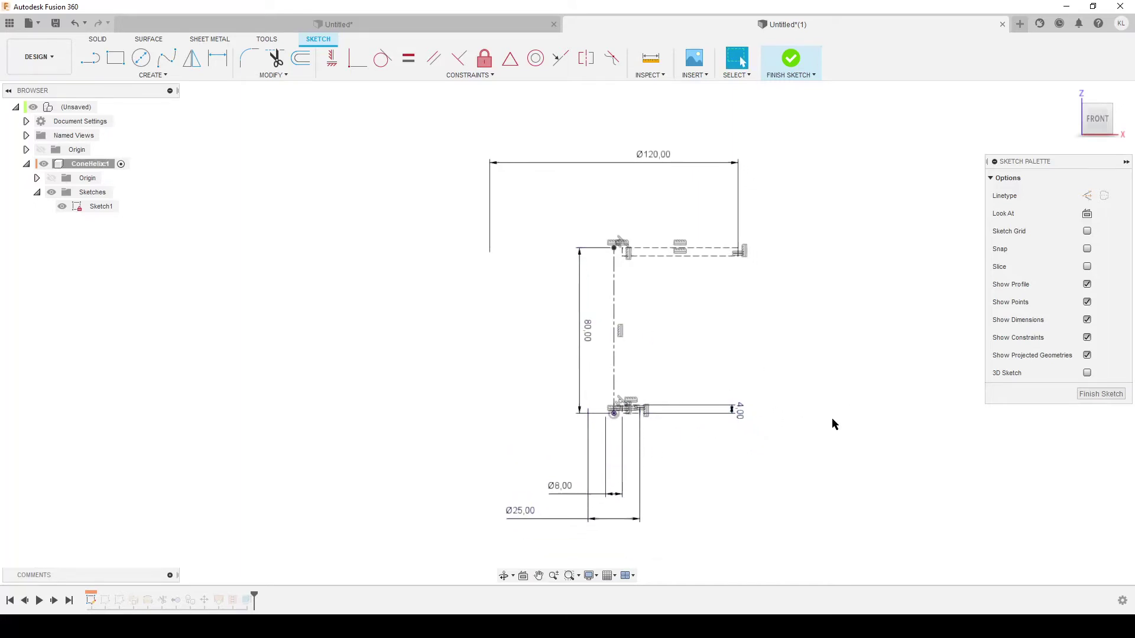
pyautogui.scroll(-2, 832, 417)
pyautogui.click(272, 76)
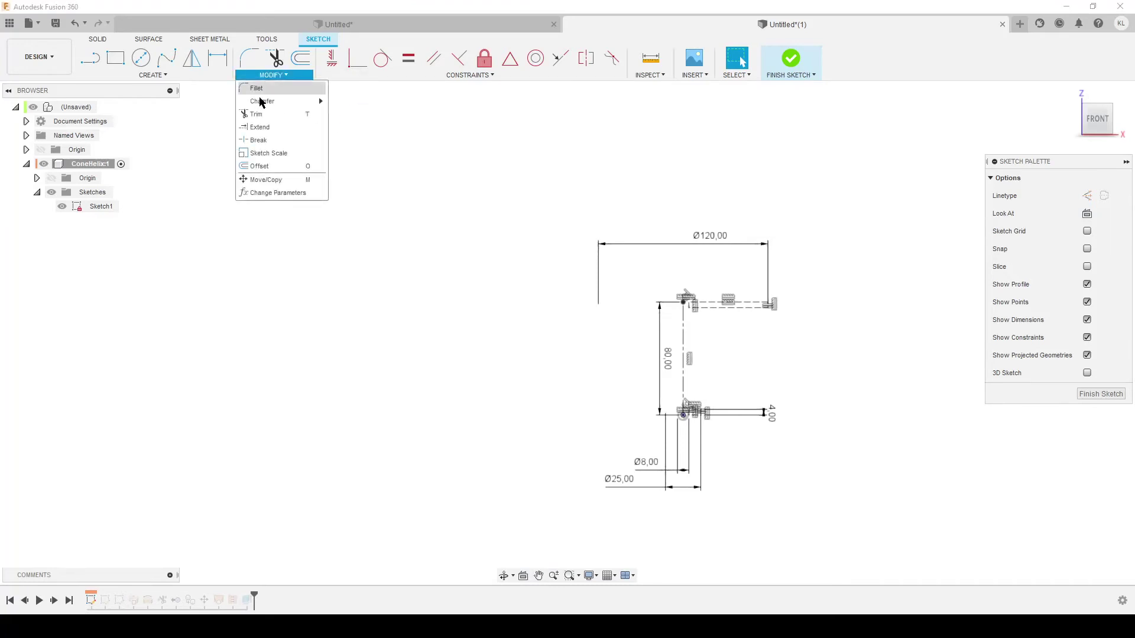
pyautogui.click(900, 431)
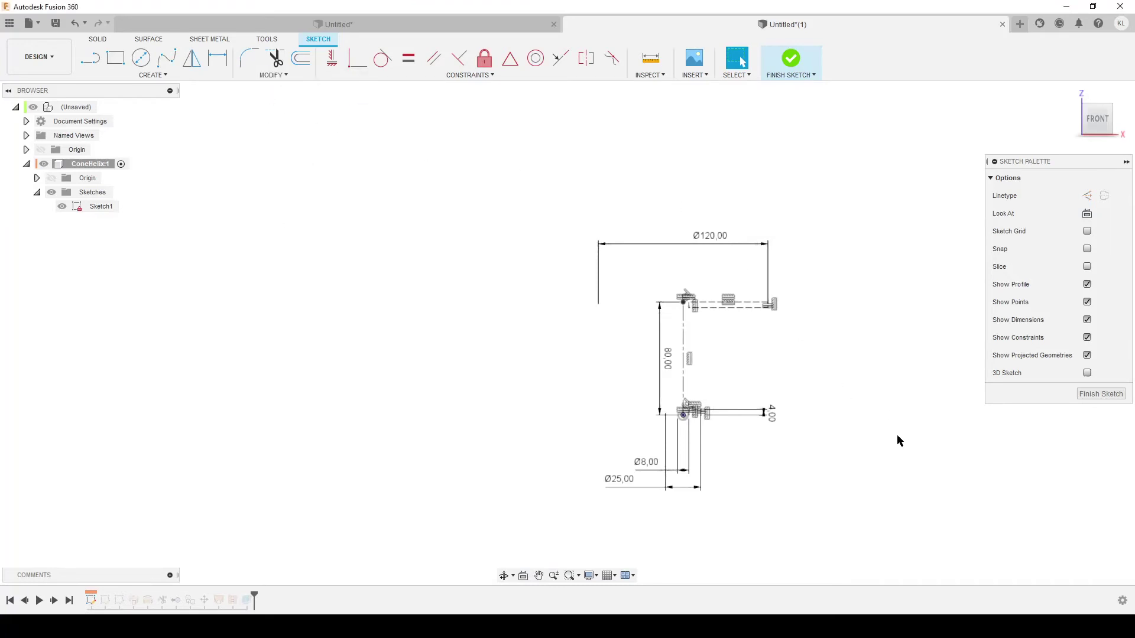
pyautogui.moveTo(824, 456)
pyautogui.mouseDown(button='middle')
pyautogui.moveTo(790, 420)
pyautogui.moveTo(814, 418)
pyautogui.moveTo(698, 426)
pyautogui.moveTo(828, 424)
pyautogui.moveTo(836, 370)
pyautogui.moveTo(841, 413)
pyautogui.moveTo(729, 431)
pyautogui.moveTo(859, 424)
pyautogui.moveTo(872, 398)
pyautogui.moveTo(861, 367)
pyautogui.moveTo(871, 424)
pyautogui.mouseUp(button='middle')
pyautogui.scroll(-2, 790, 421)
pyautogui.click(1101, 395)
pyautogui.scroll(3, 870, 423)
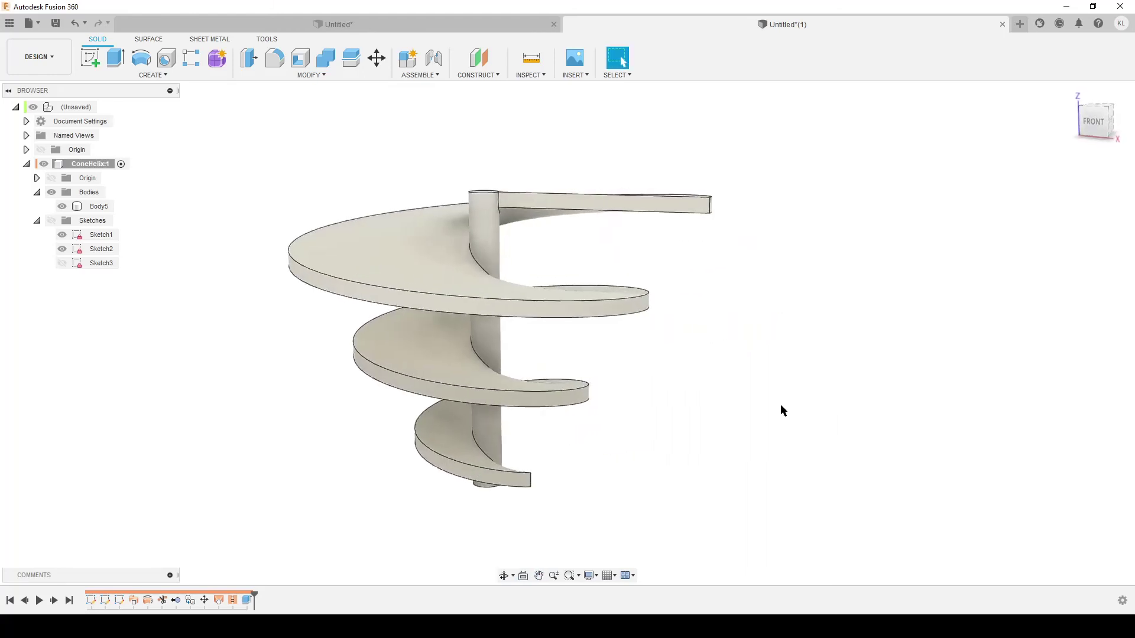